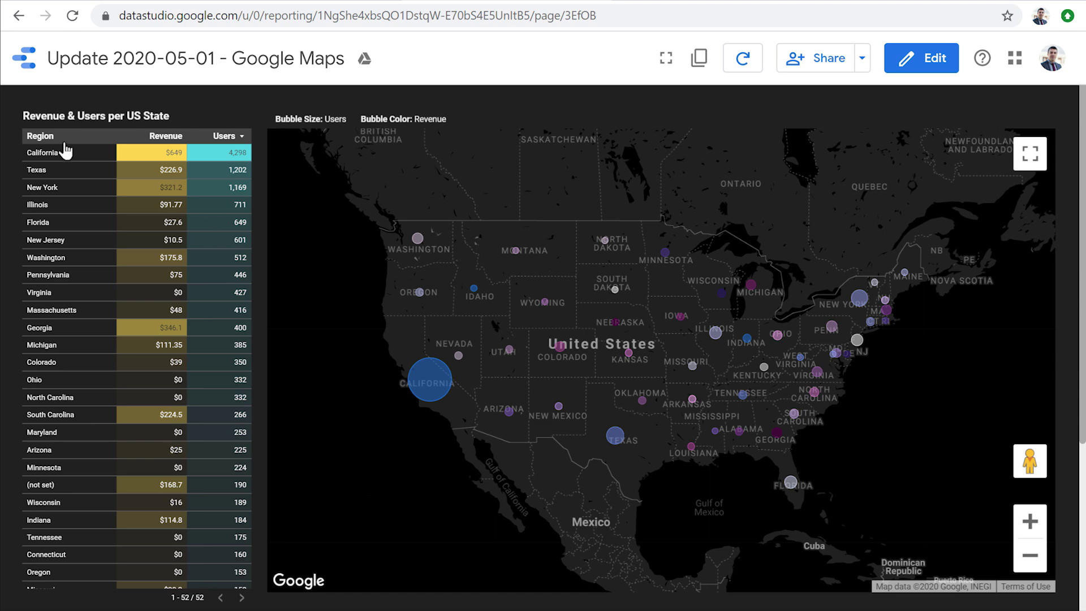
- Filter the report to California from the region table and examine the state's bubble on the map up close
click(56, 159)
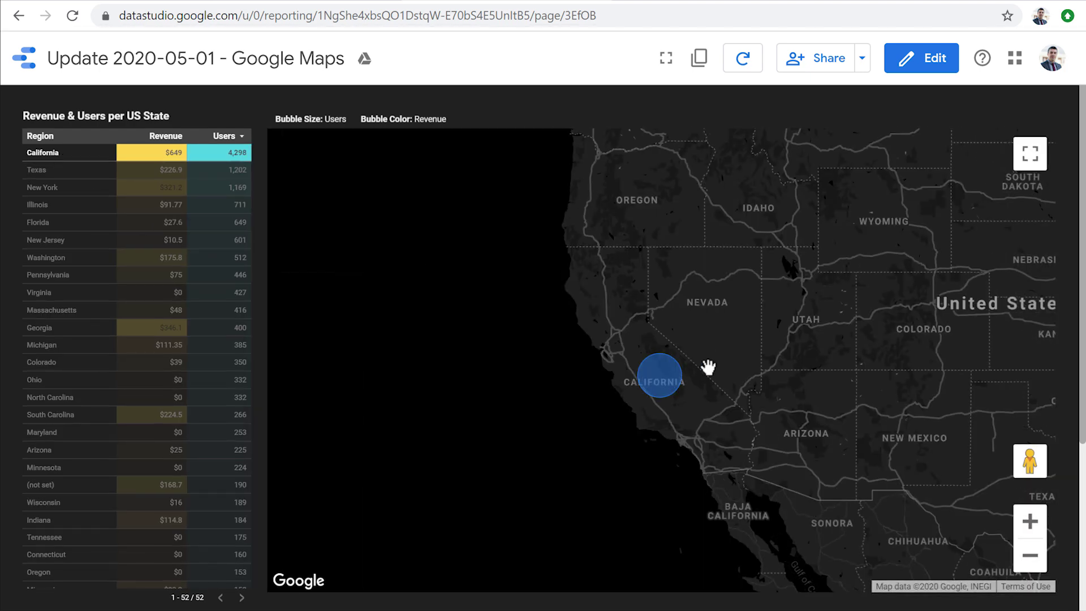
click(1029, 556)
click(1030, 522)
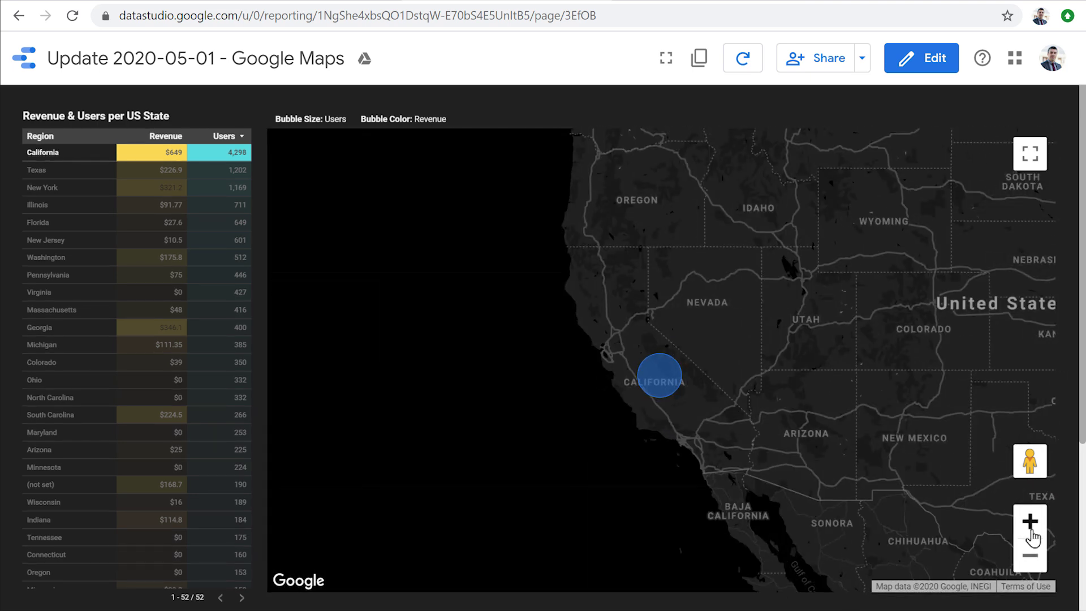
click(1030, 521)
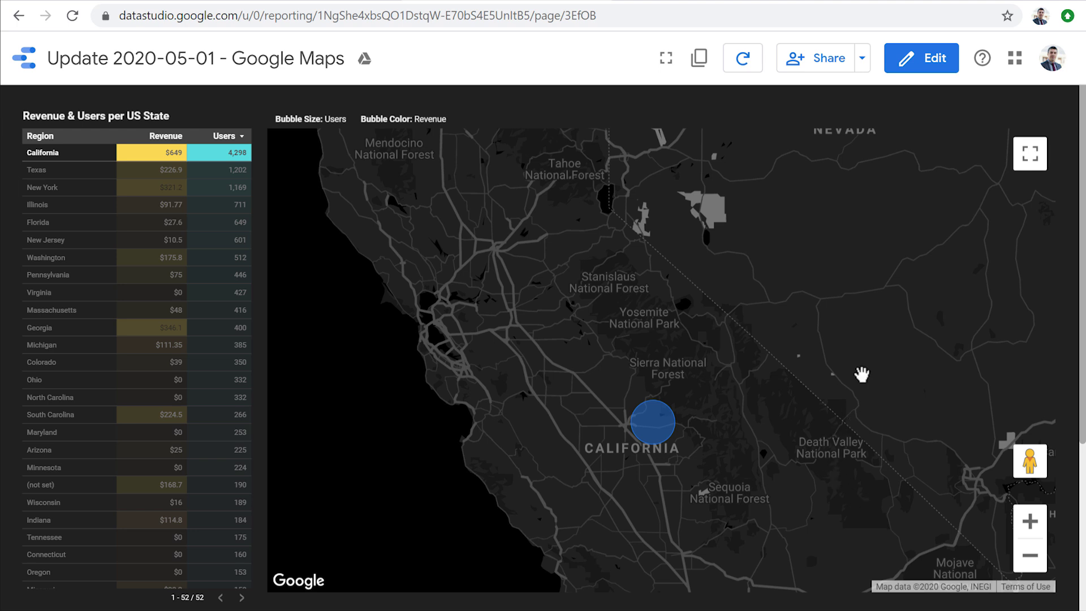
- Switch the report to edit mode and delete the existing Google Maps chart
click(919, 70)
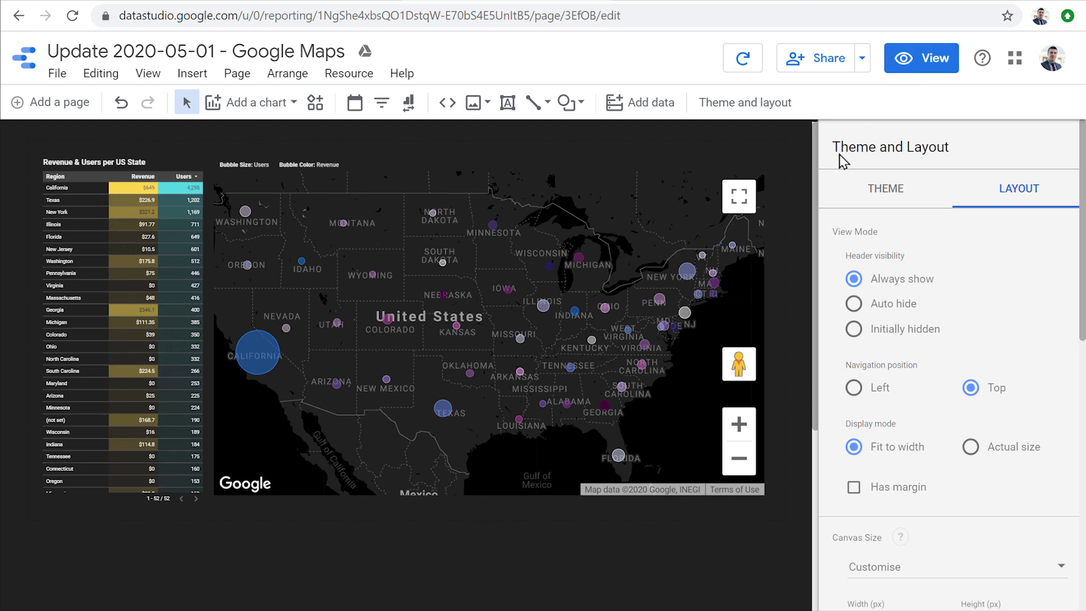
click(530, 291)
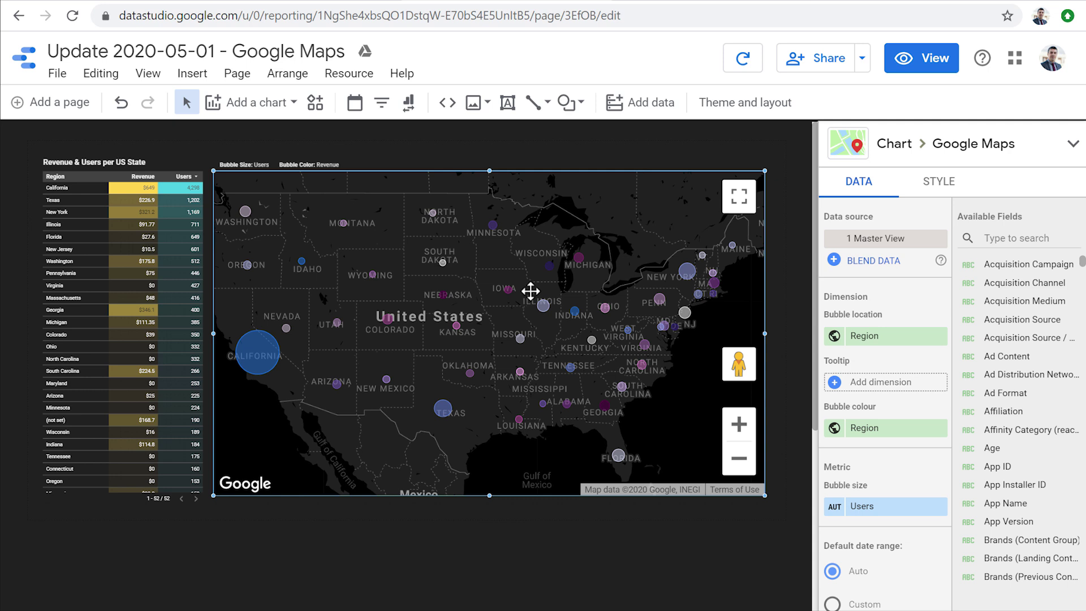
key(Delete)
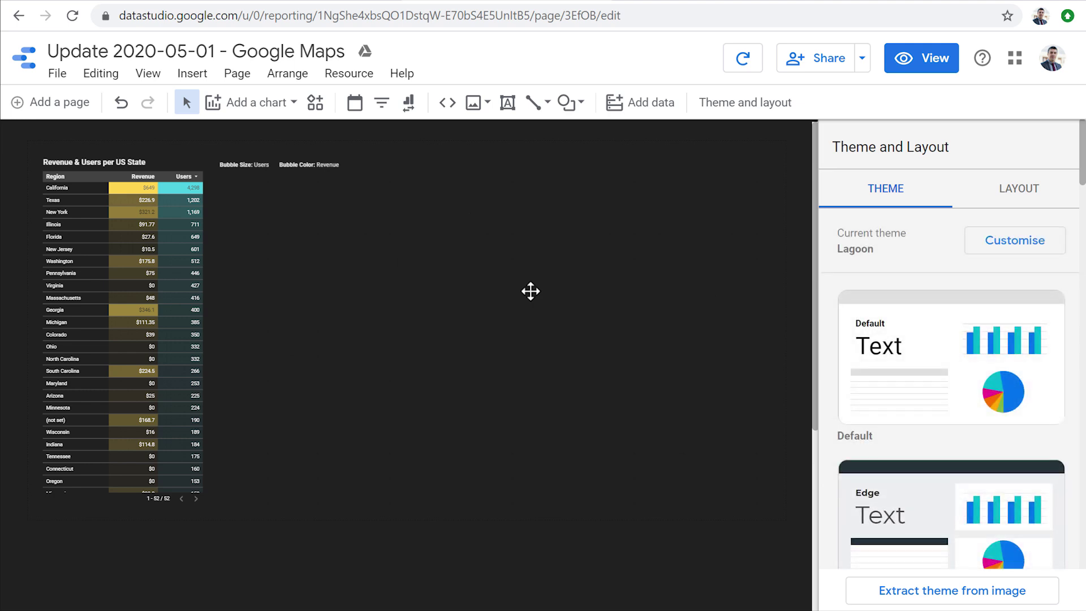
- Add a new Google Maps chart beneath the bubble legend, enlarged to fill the area beside the region table
click(292, 107)
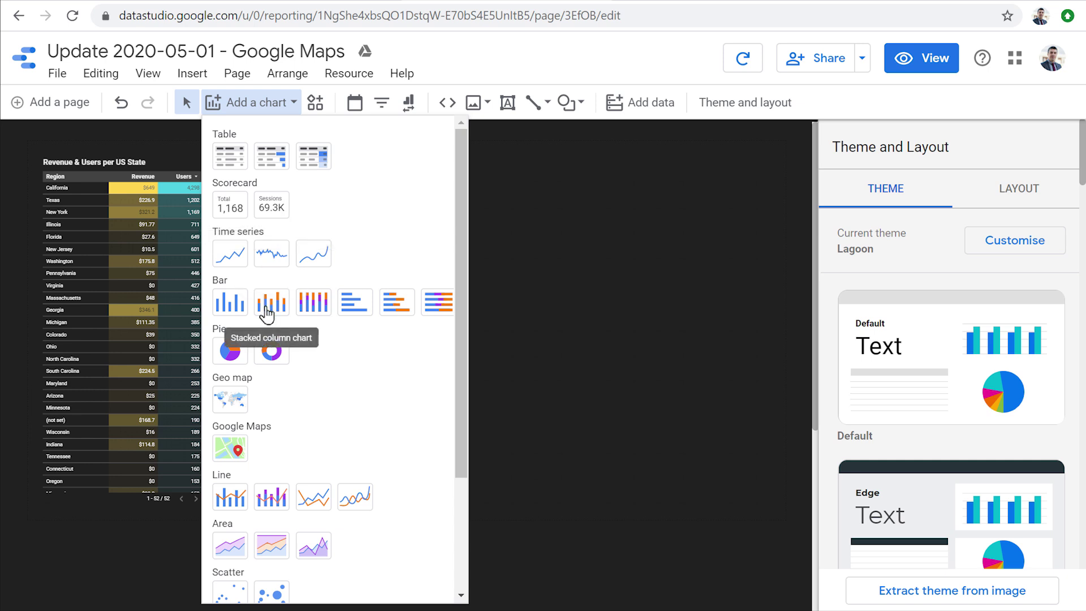
click(235, 455)
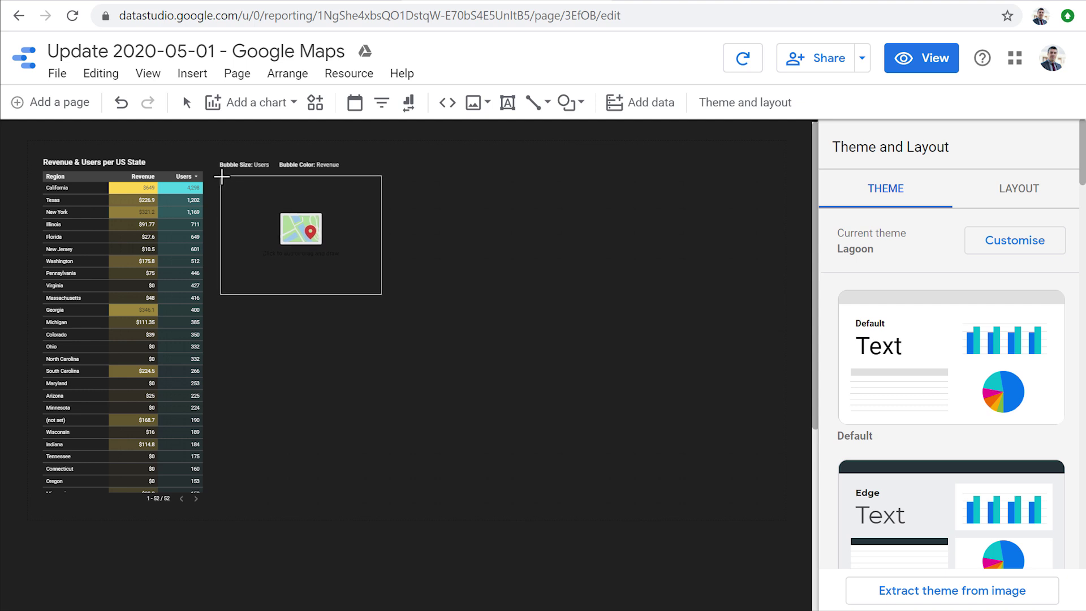
click(222, 177)
drag(382, 295, 747, 496)
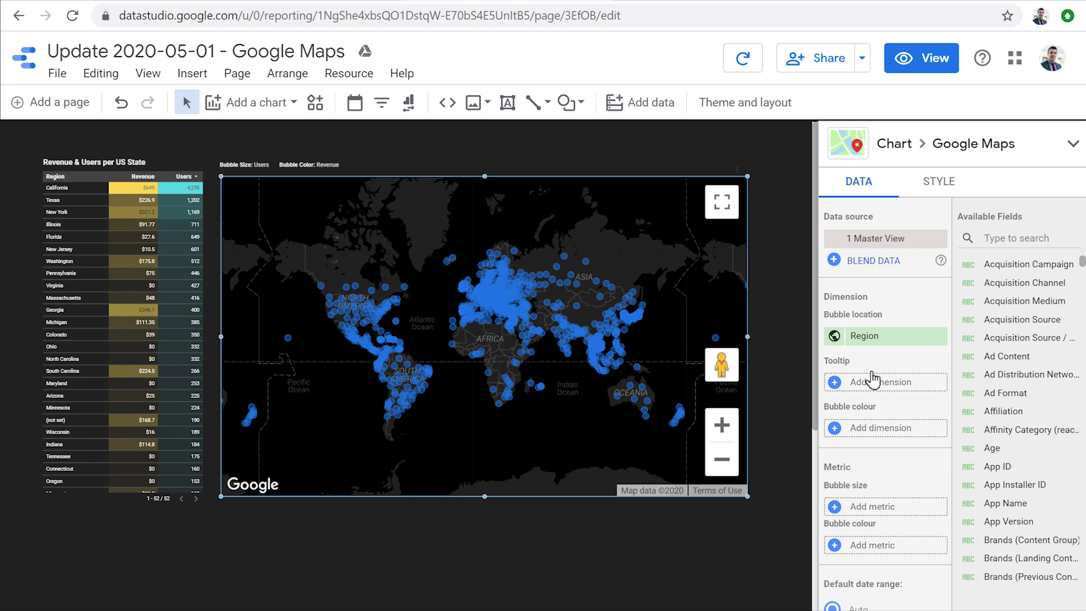
- Search the available fields for "city" and set the map's bubble location dimension to City
click(997, 238)
text(city)
drag(1006, 263, 862, 340)
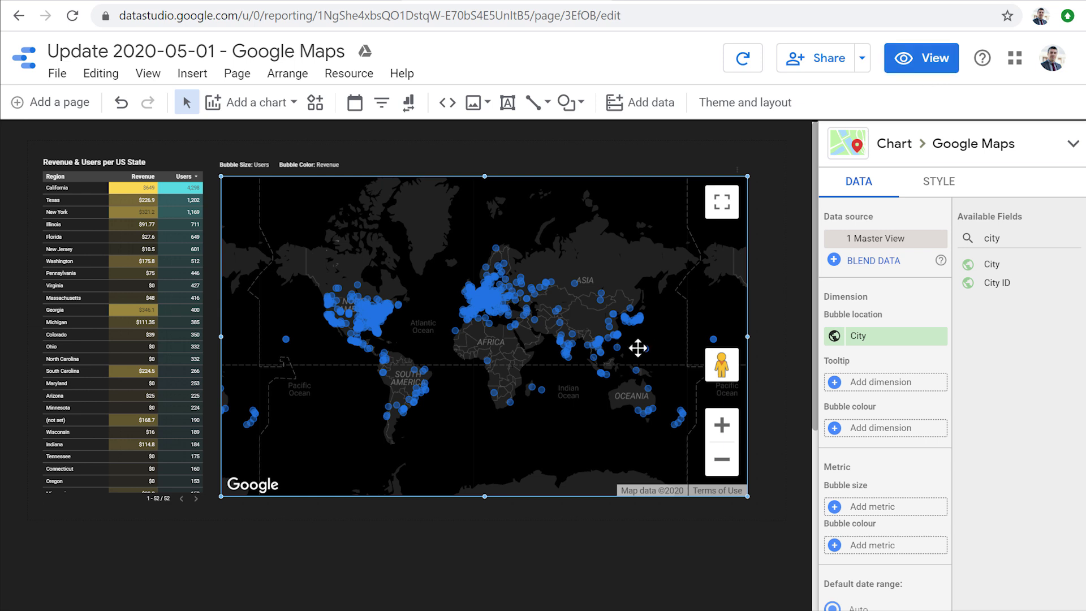
- Switch the report to view mode and examine the city bubbles across Europe, especially around the Netherlands, Belgium and Germany
click(925, 68)
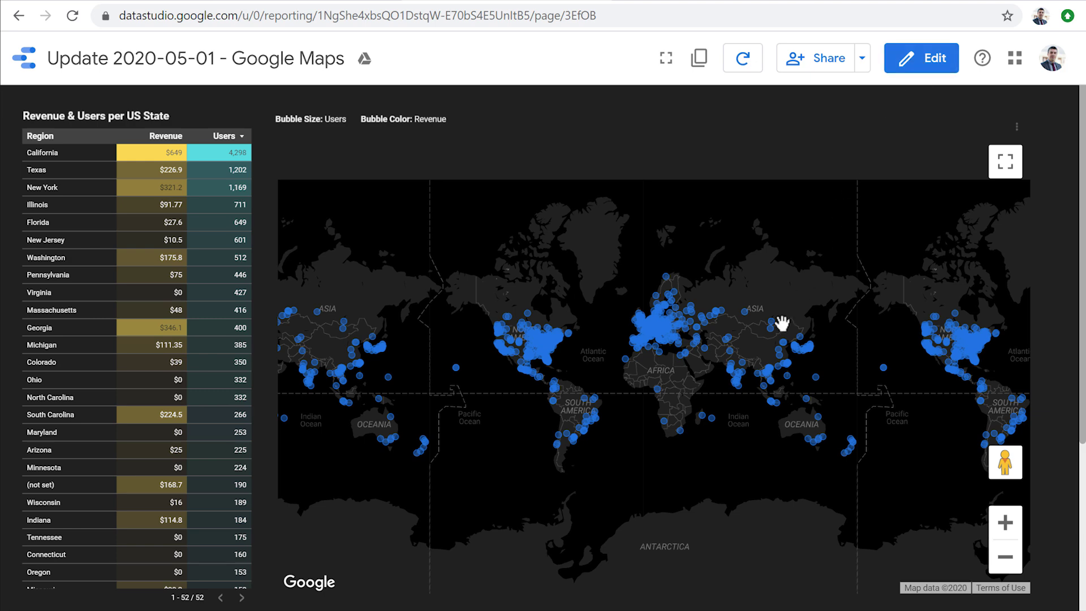
click(1005, 522)
click(1005, 523)
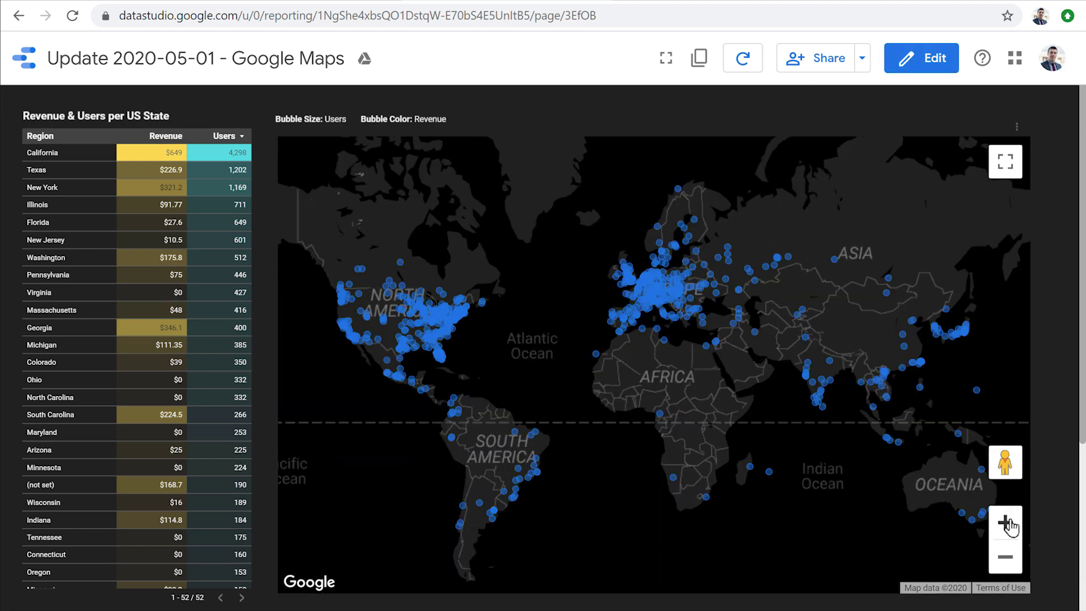
click(1005, 523)
click(1006, 523)
drag(780, 266, 770, 481)
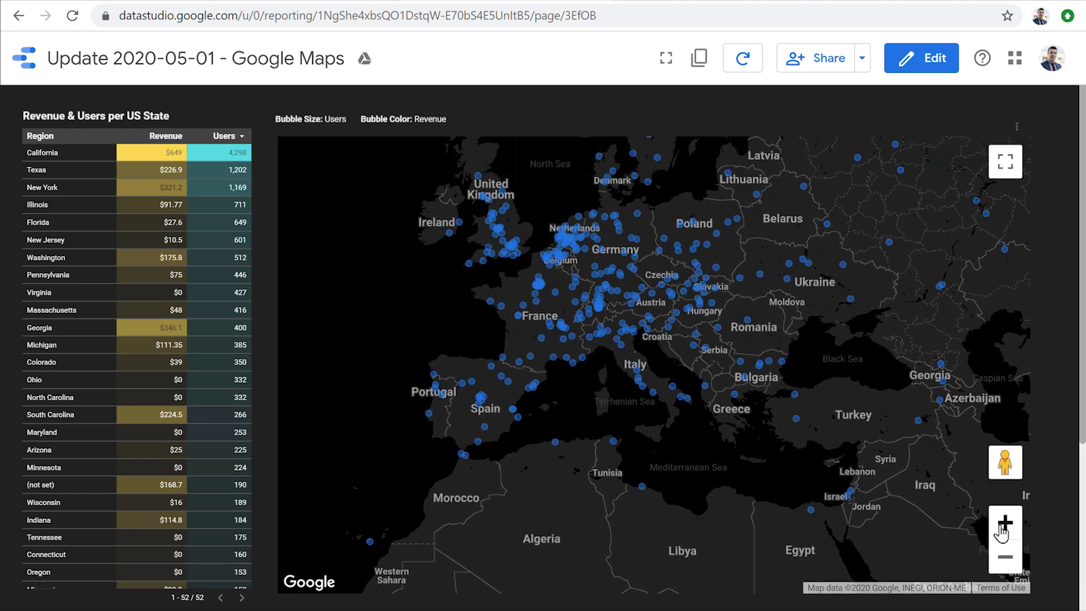
click(1005, 522)
drag(682, 257, 684, 370)
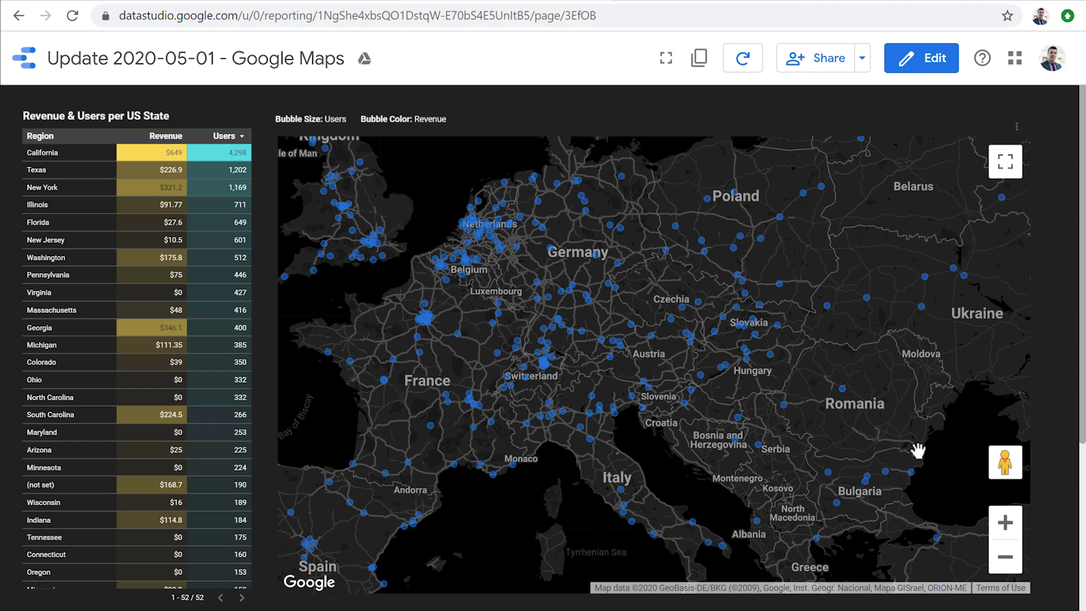
click(1005, 522)
drag(538, 275, 745, 436)
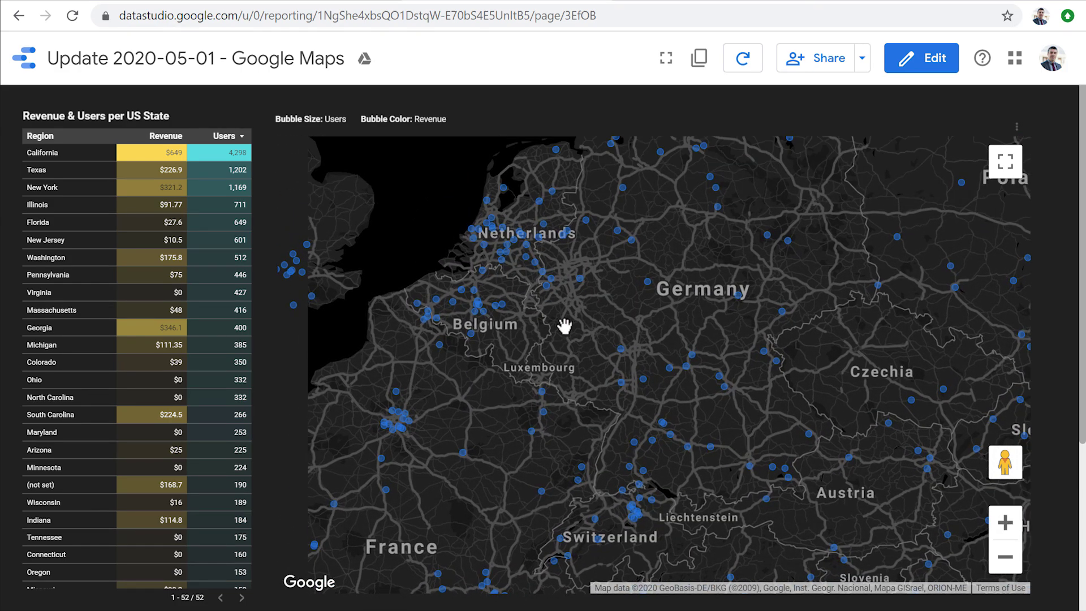
scroll(611, 378, down, 2)
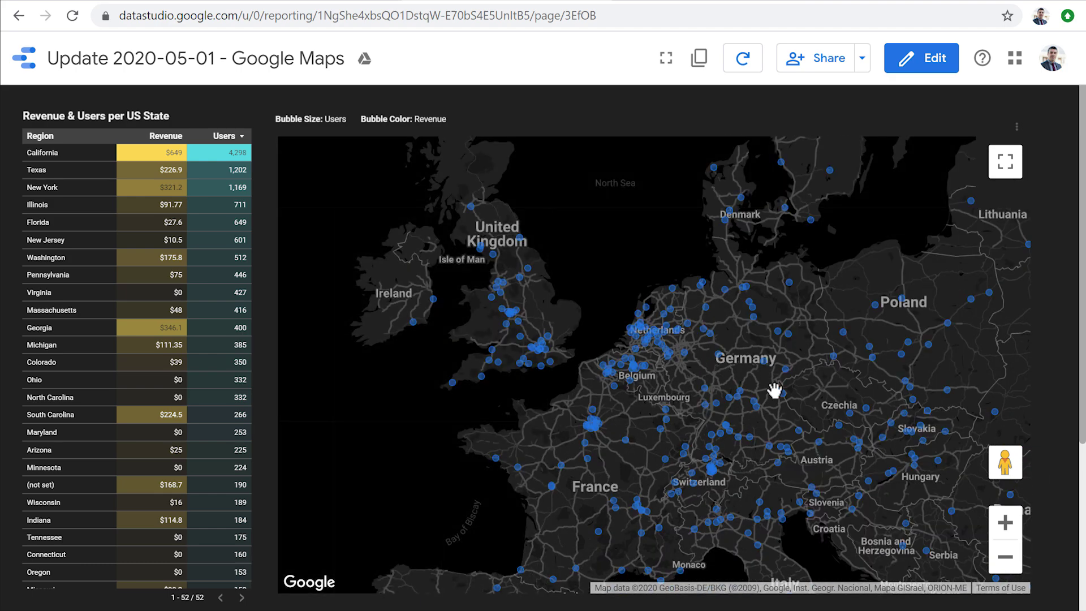
click(1005, 522)
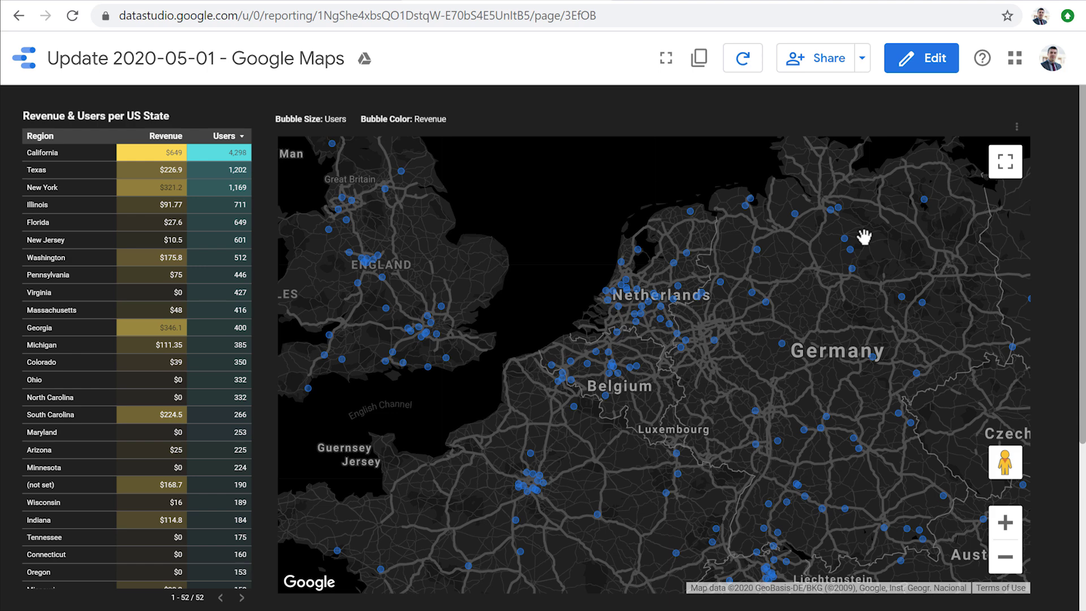
- Return to edit mode, set the map's background layer style to Silver, and check the look in view mode
click(912, 70)
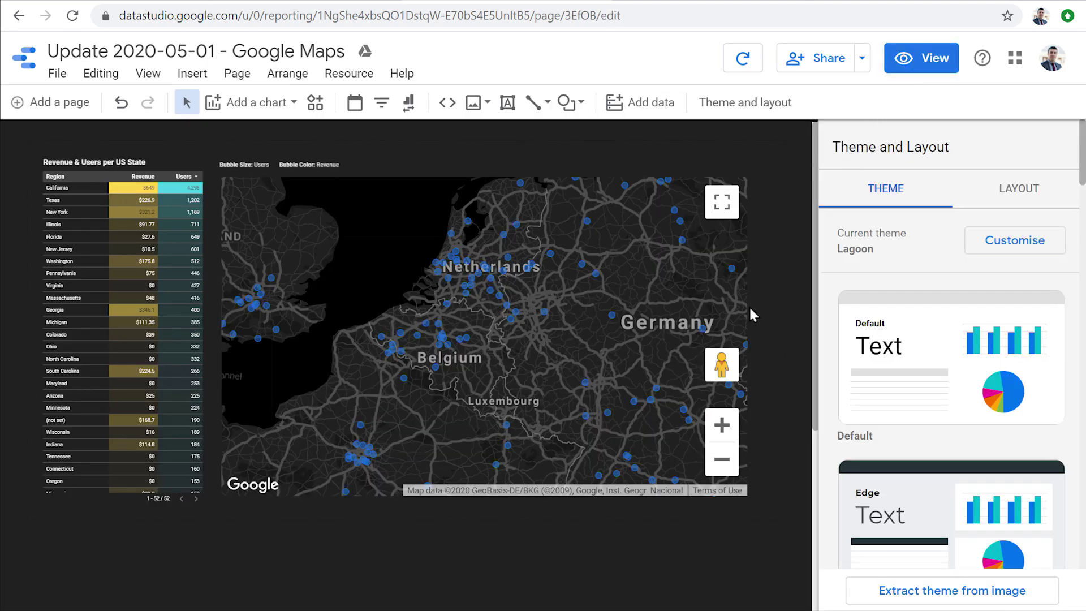
click(649, 294)
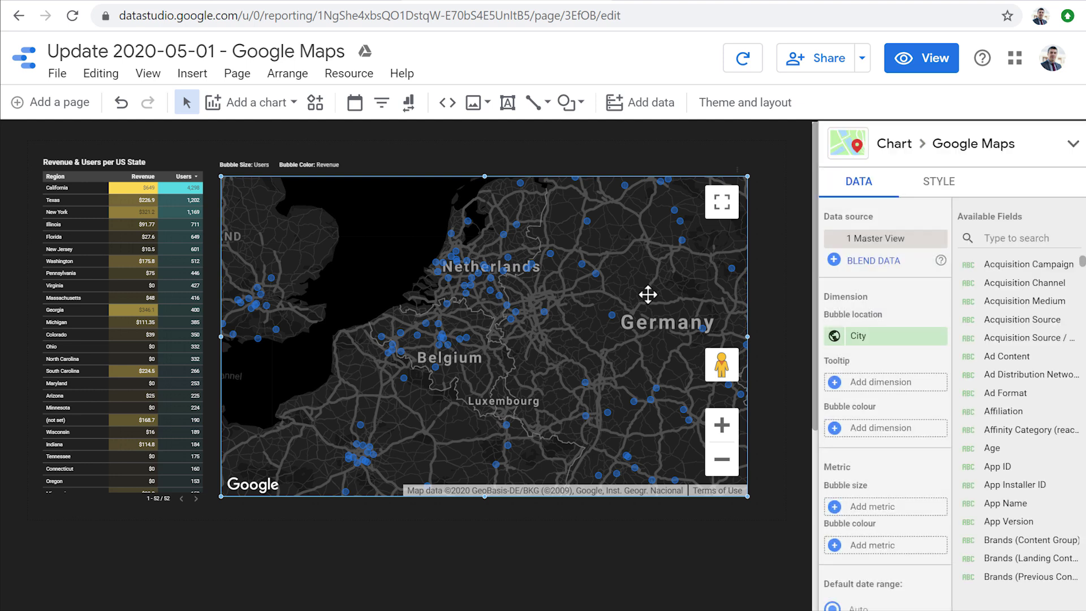
scroll(714, 289, down, 1)
scroll(714, 289, up, 1)
click(934, 190)
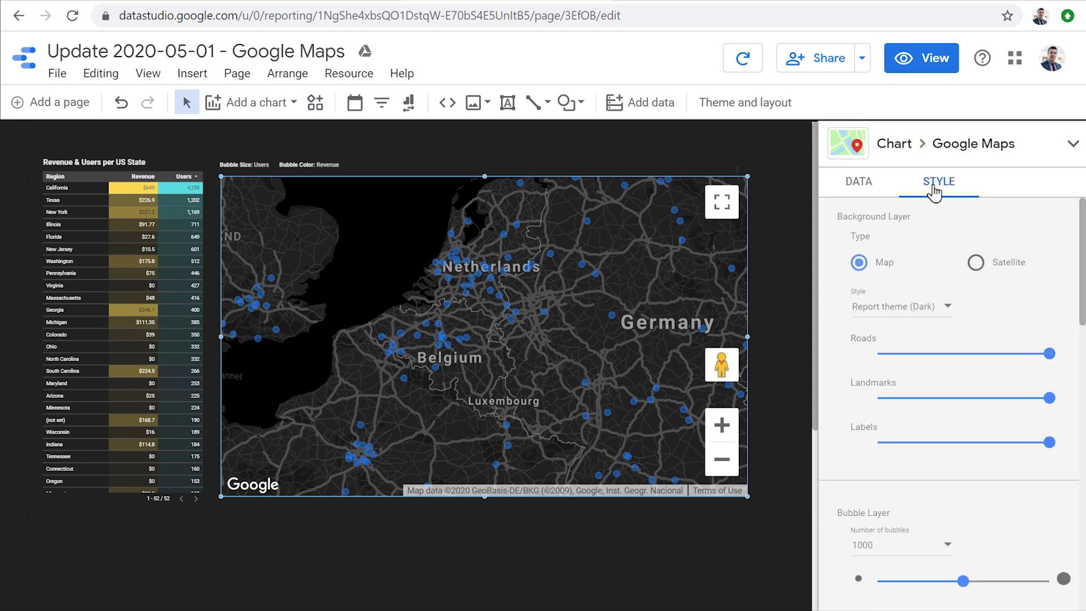
click(945, 308)
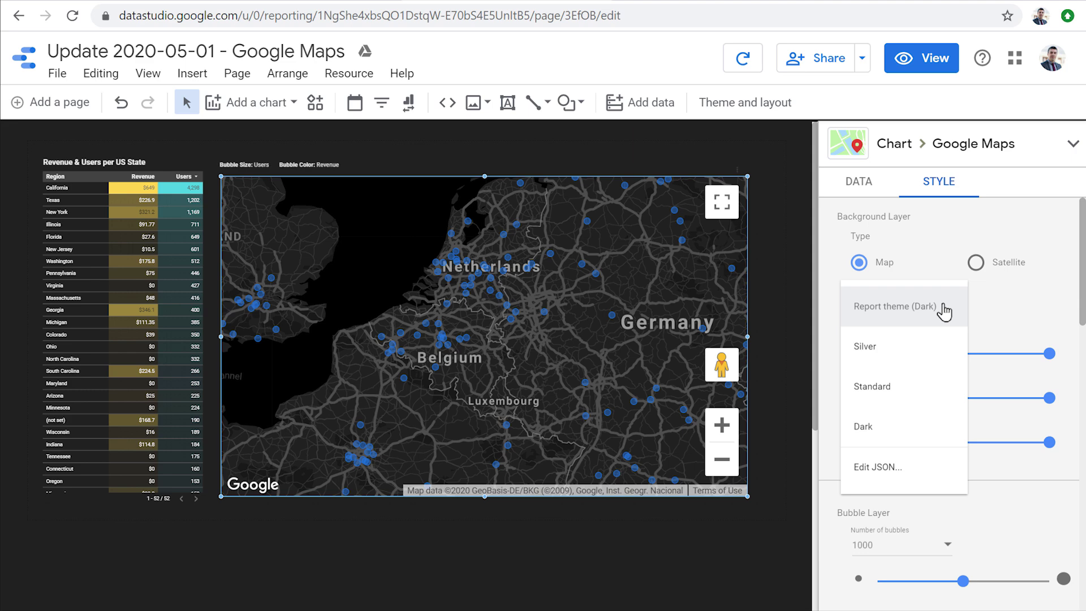
click(916, 347)
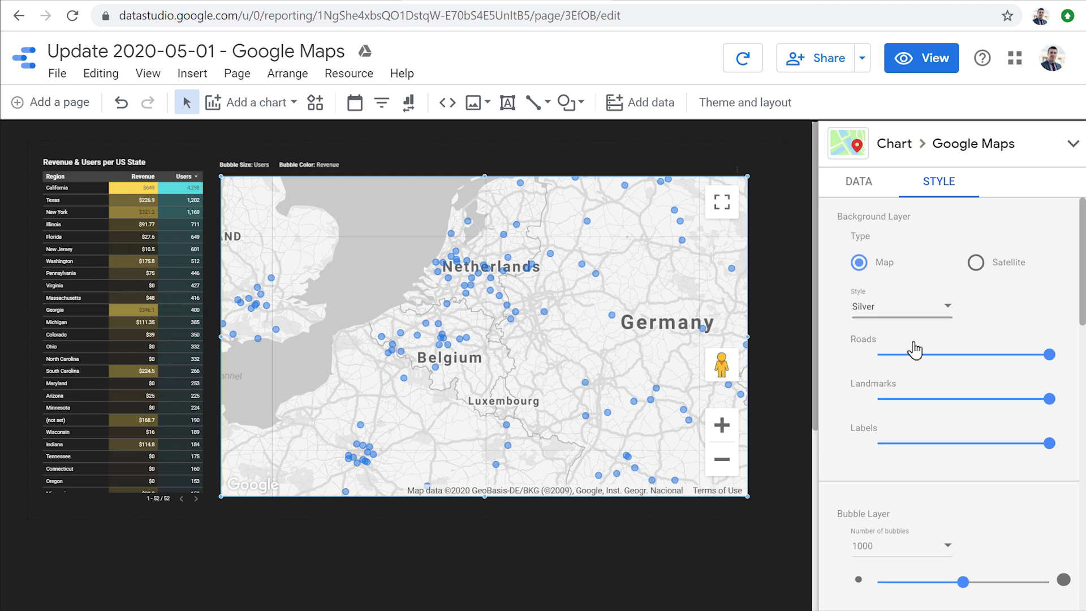
click(923, 63)
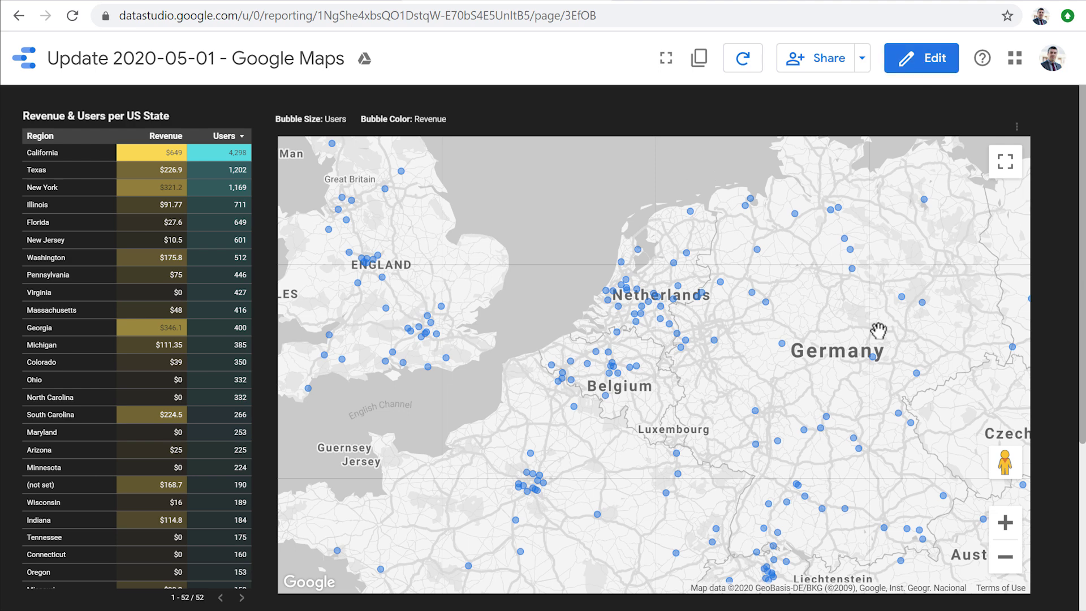
drag(798, 334, 664, 296)
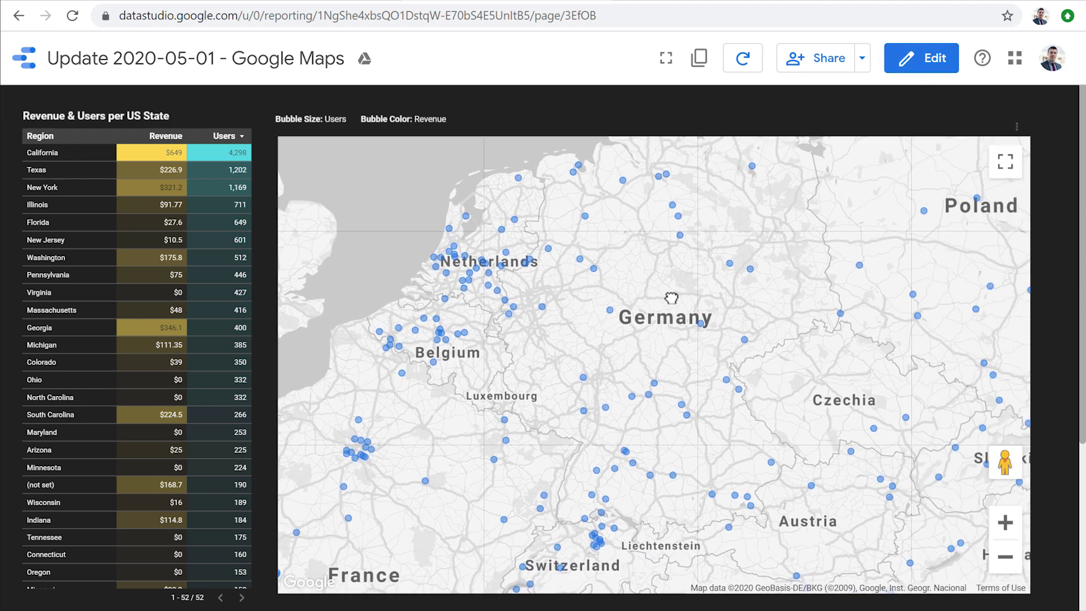
- Return to edit mode, set the map's background layer style to Standard, and reposition the chart beneath the bubble legend
click(926, 67)
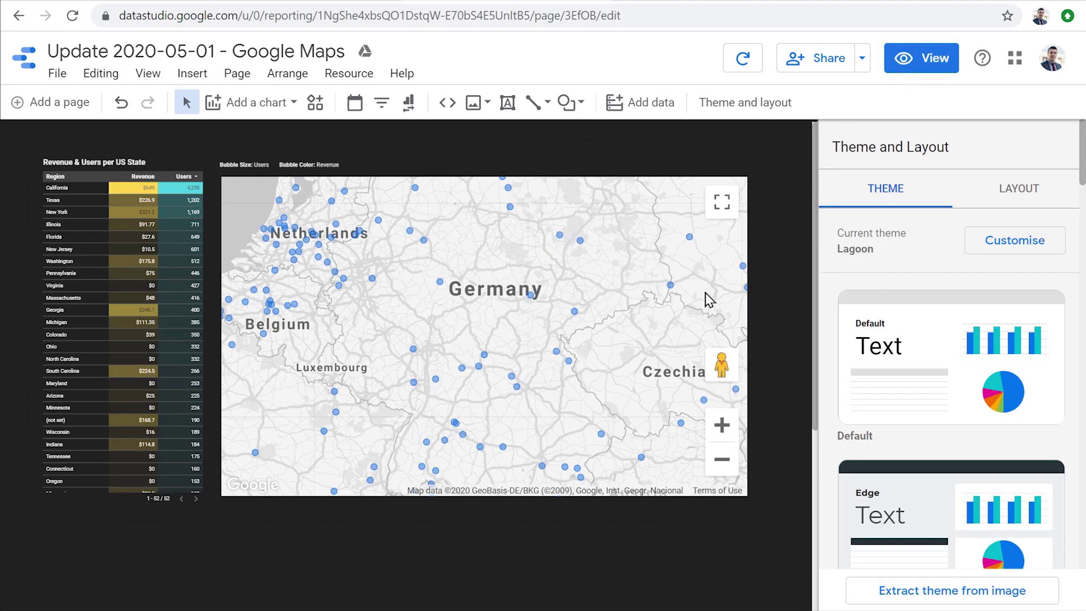
click(700, 295)
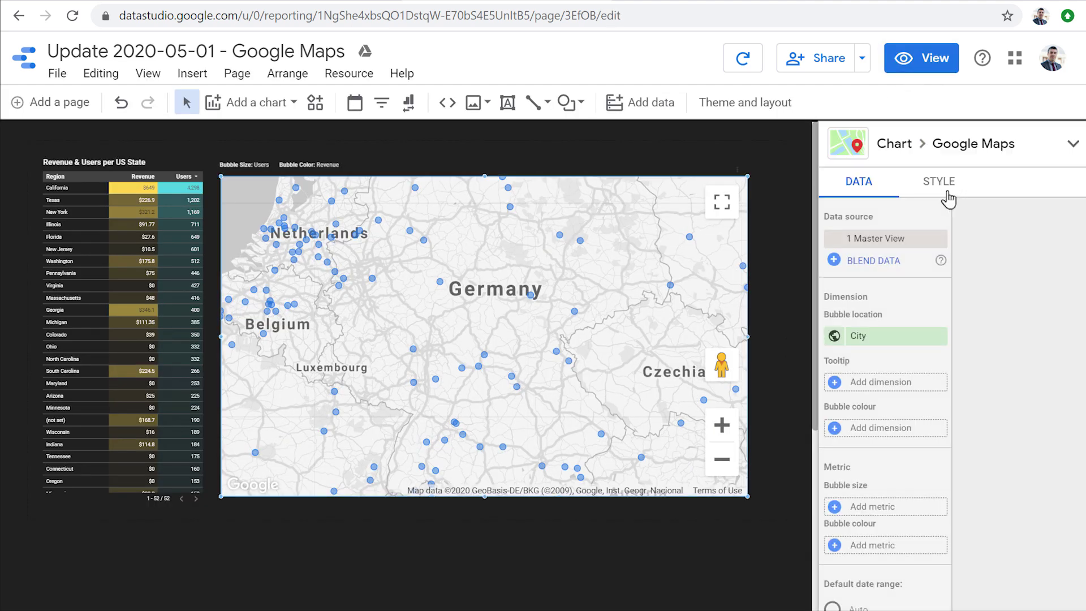
click(944, 192)
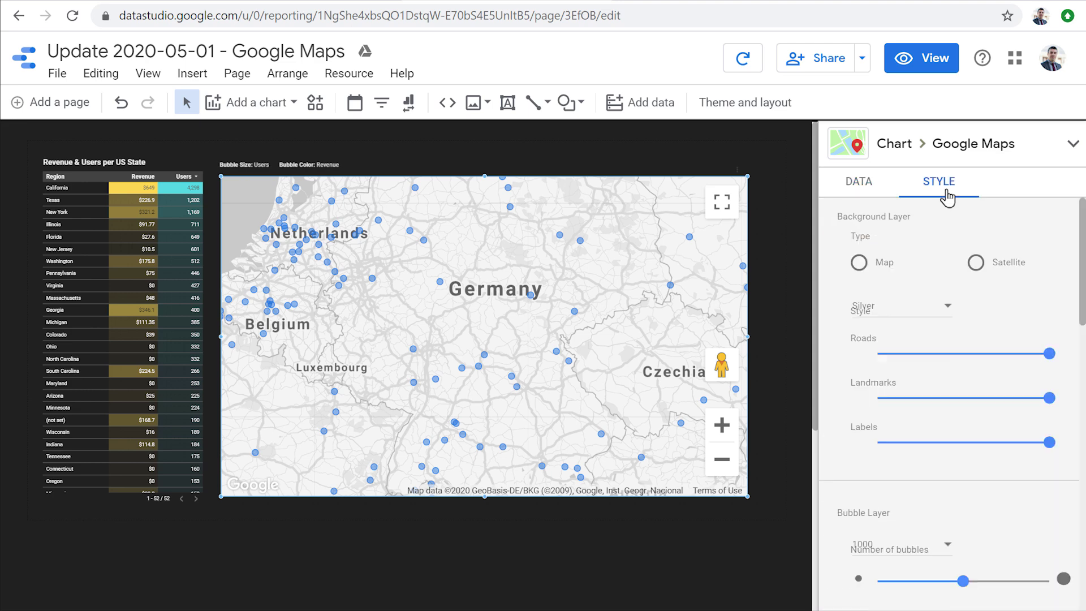
click(942, 323)
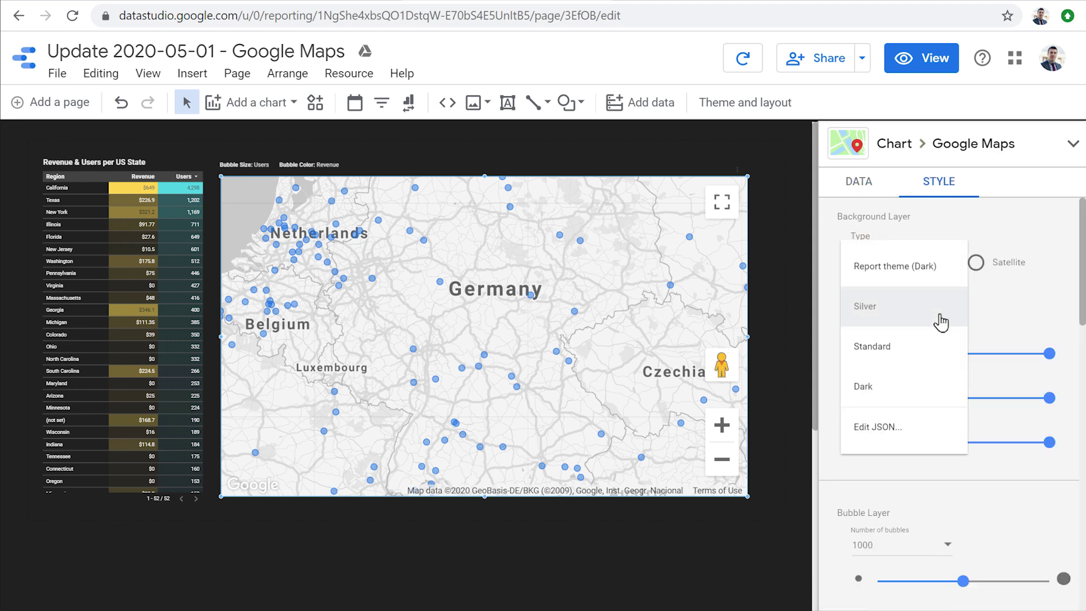
click(921, 361)
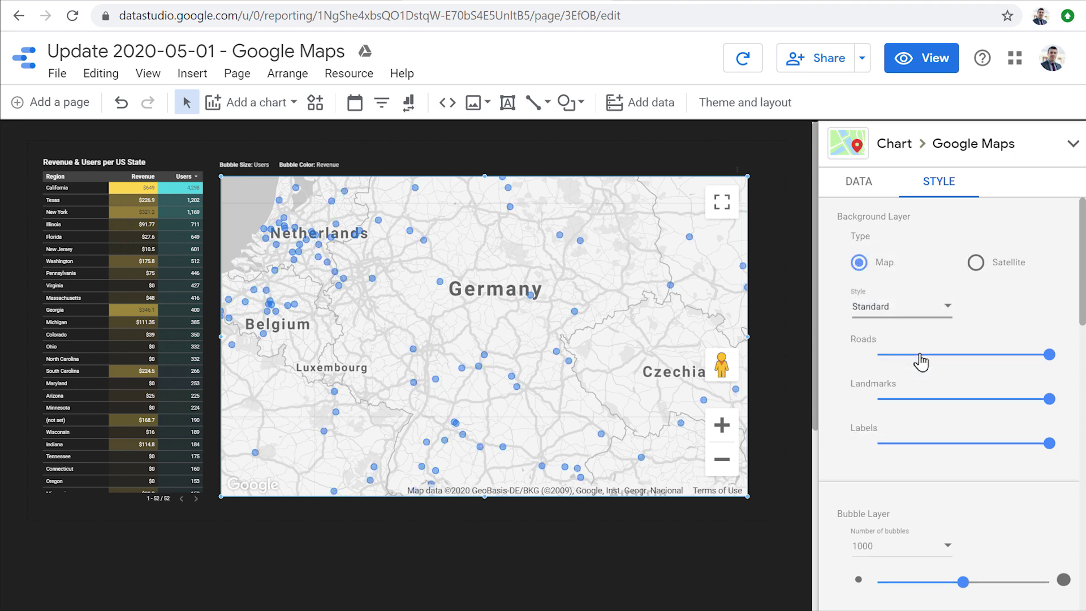
drag(503, 315, 606, 355)
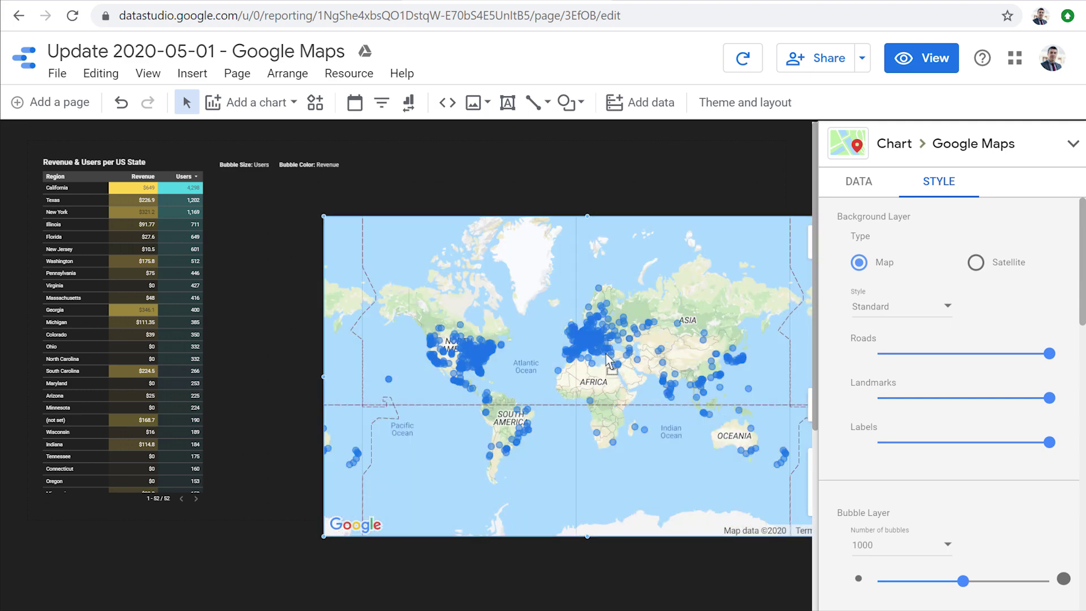
drag(608, 359, 500, 310)
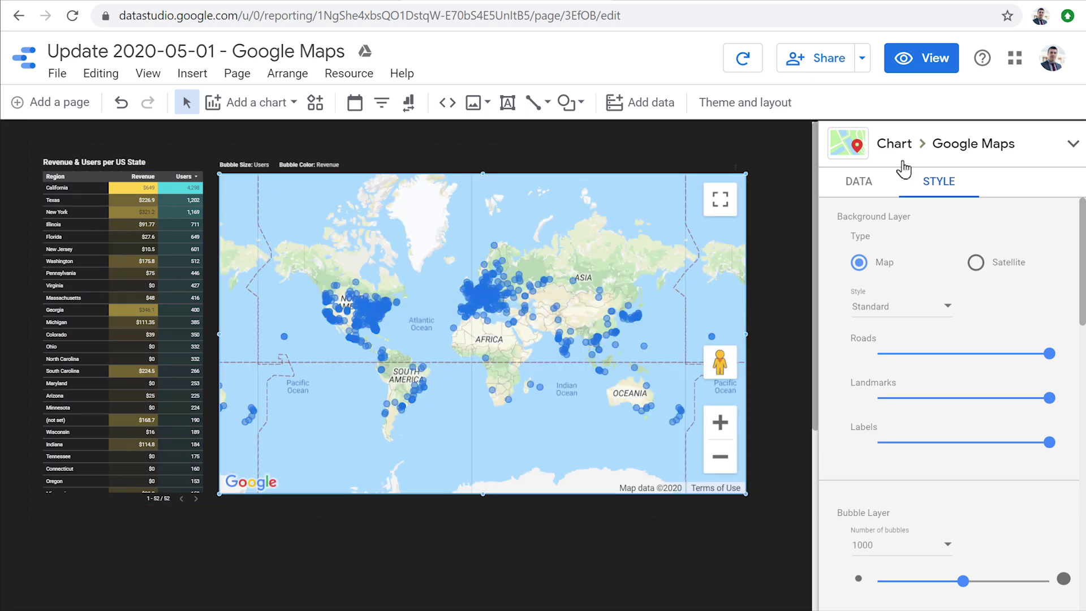
- Switch the report to view mode and examine the Standard-styled map's city bubbles over Europe
click(922, 73)
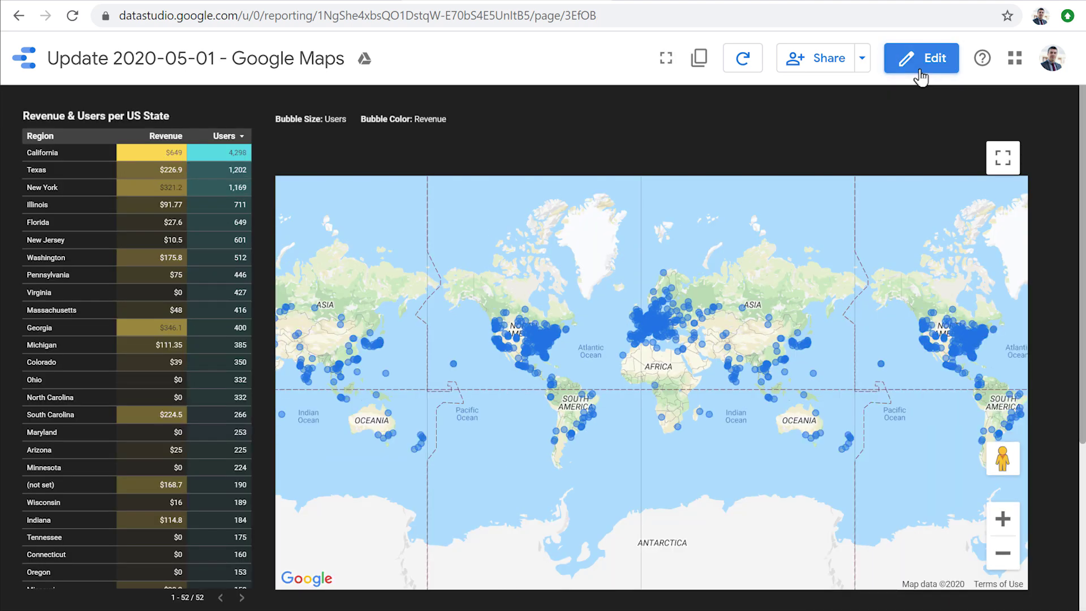
click(1003, 519)
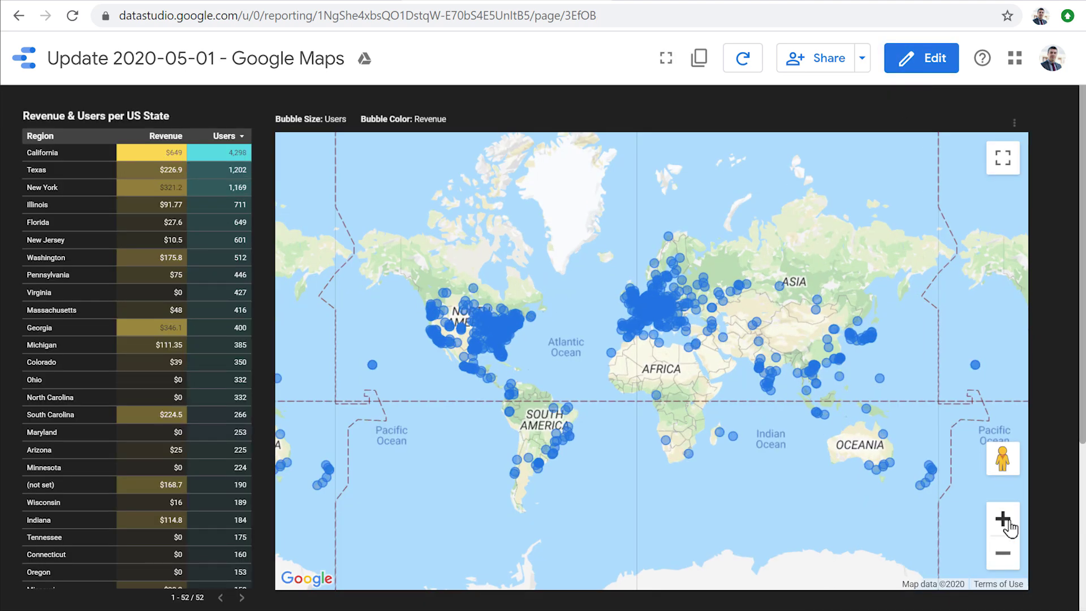
click(1009, 521)
scroll(758, 238, up, 2)
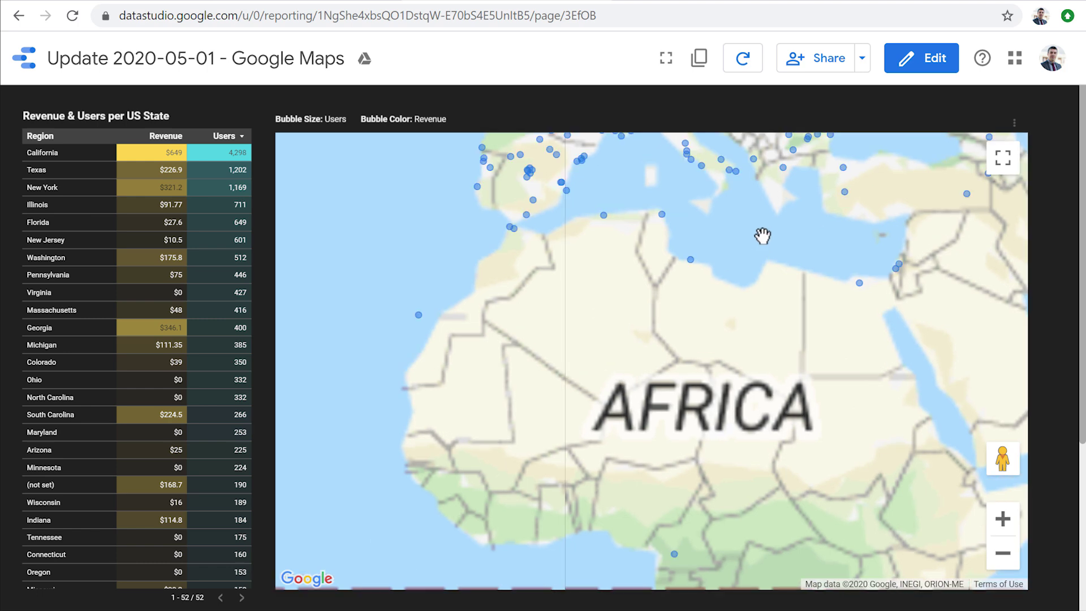
drag(744, 273, 609, 504)
drag(517, 335, 590, 338)
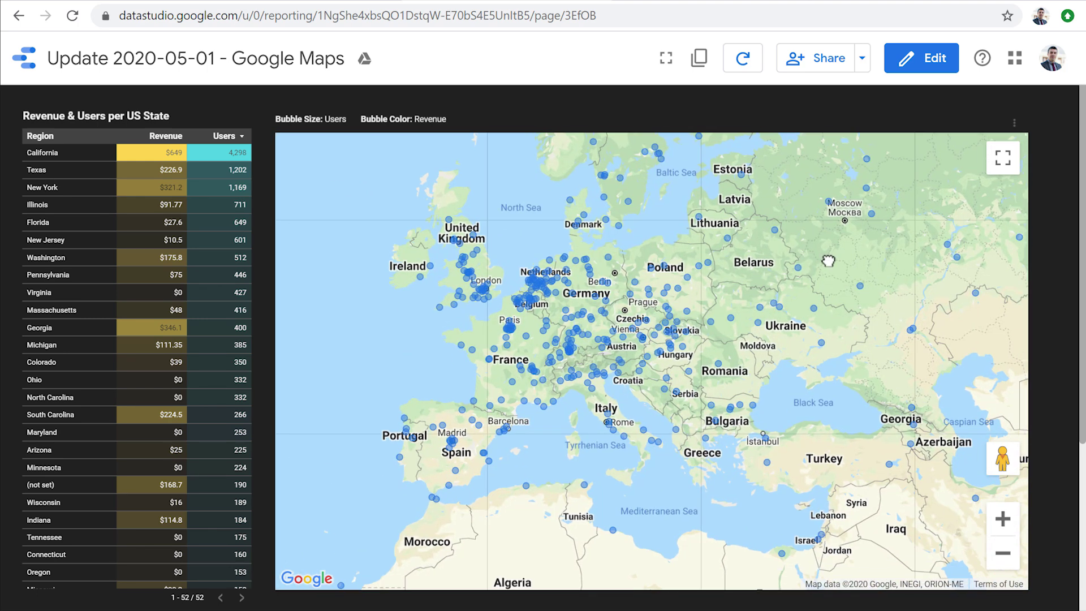
- Return to edit mode, try the Satellite background type on the Google Maps chart, and restore the Map type
click(923, 72)
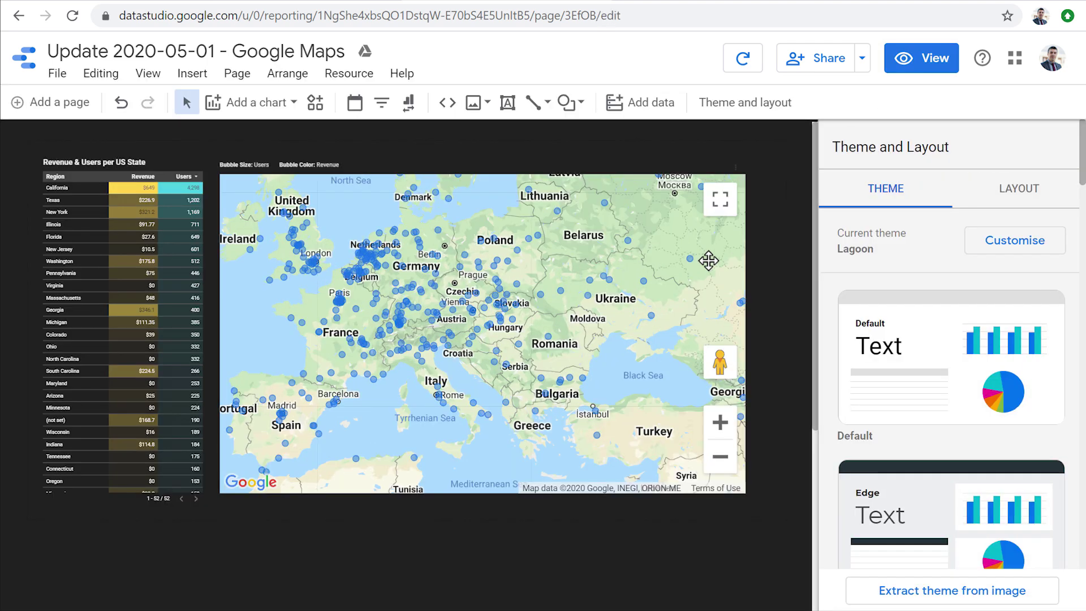
click(714, 265)
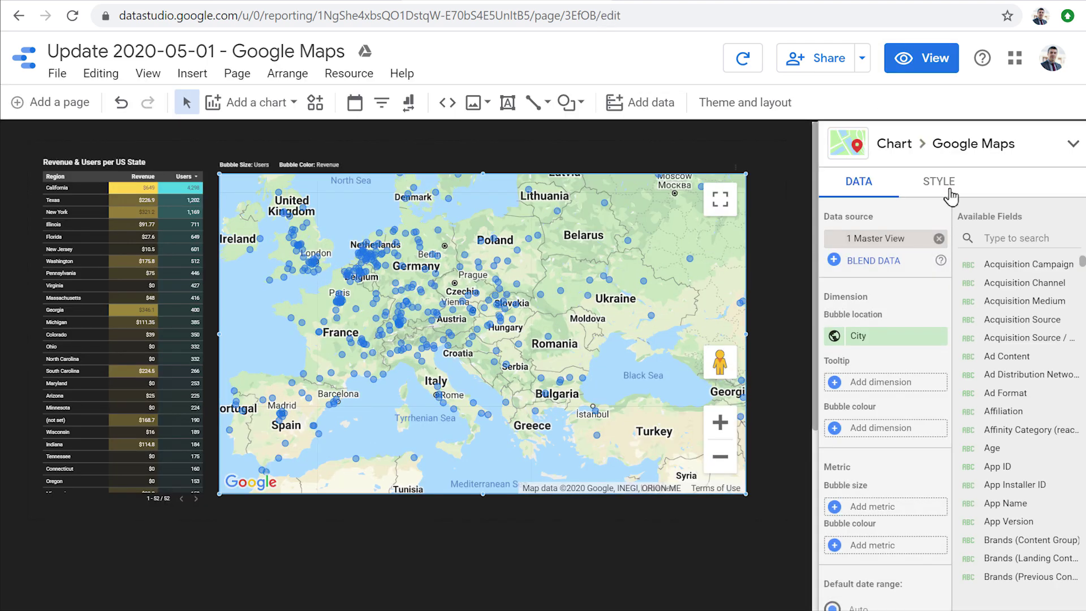
click(949, 189)
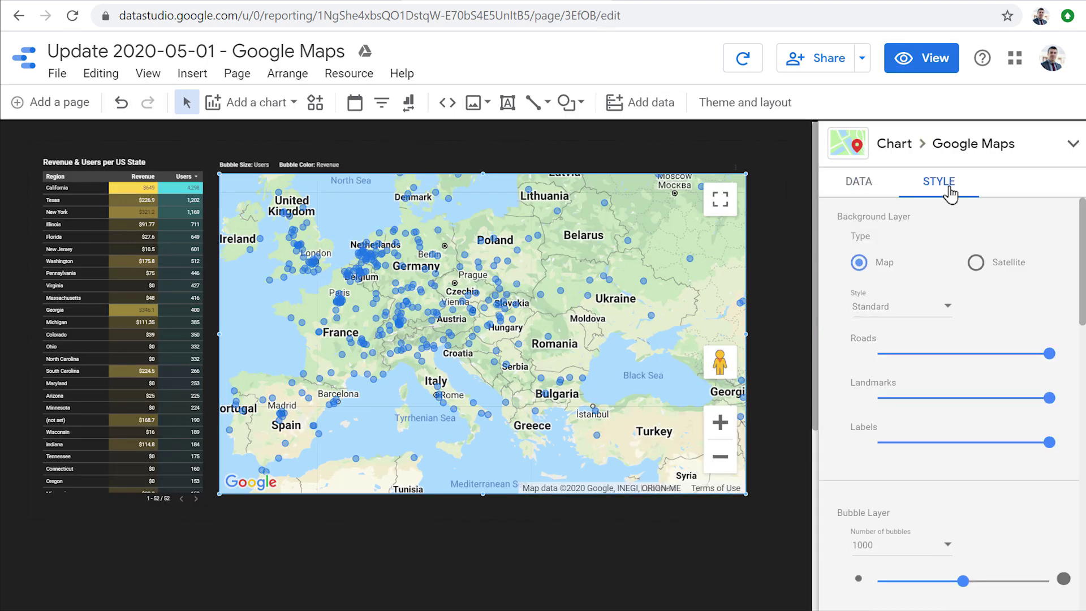
click(941, 308)
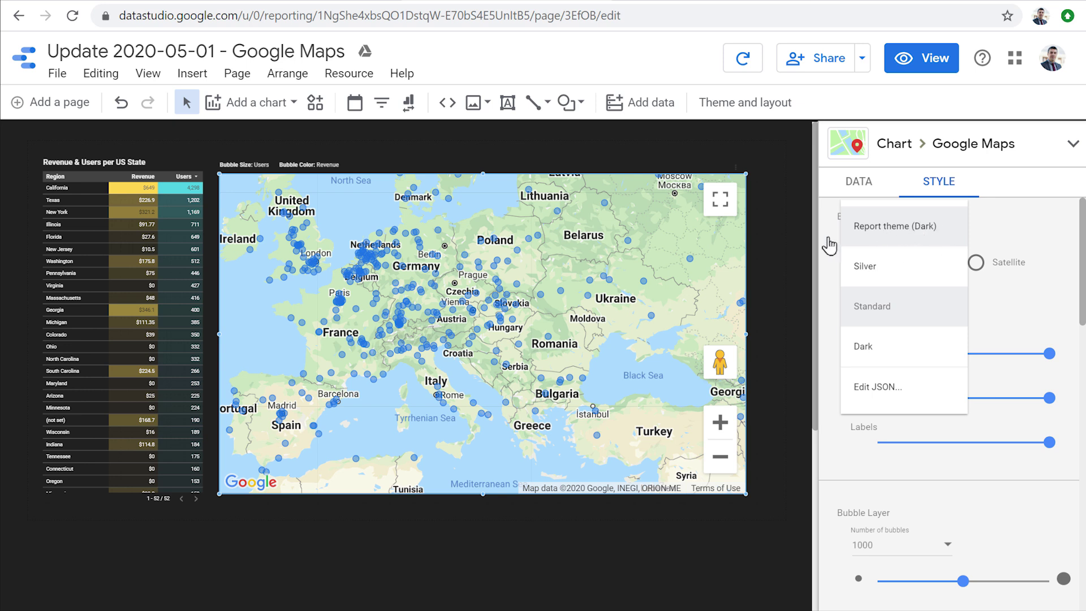
click(1035, 252)
click(975, 262)
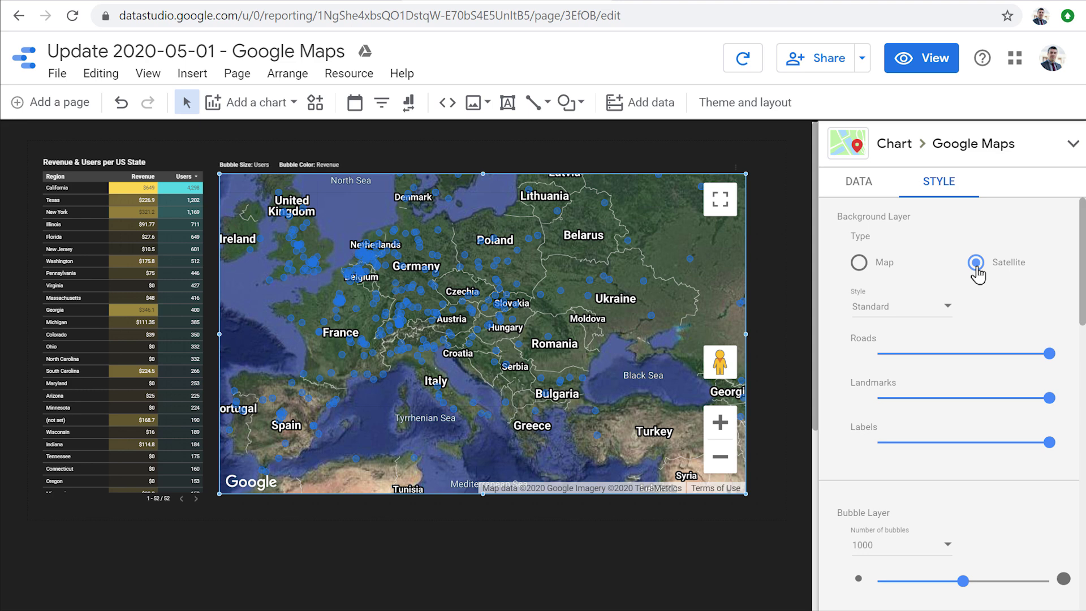
click(859, 263)
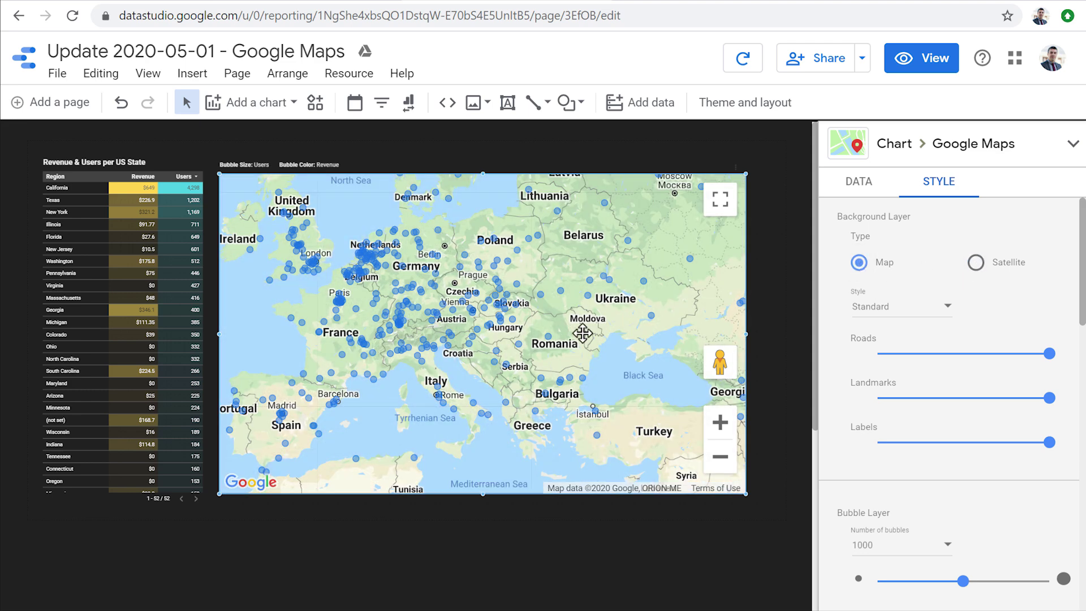
- Switch the report to view mode and browse the map from Europe across the Atlantic to the eastern United States
click(929, 66)
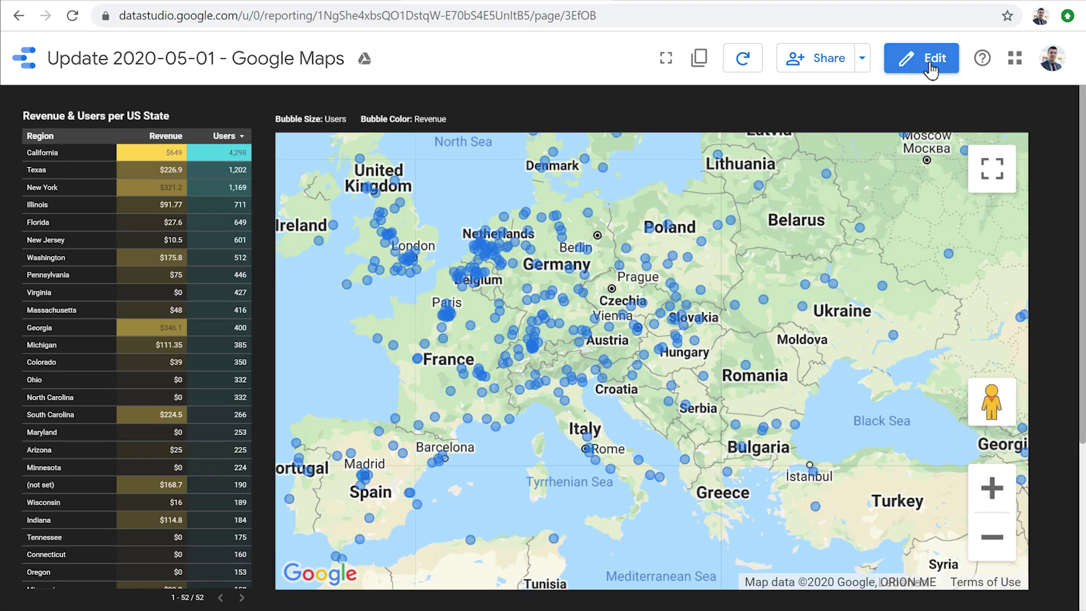
click(1003, 520)
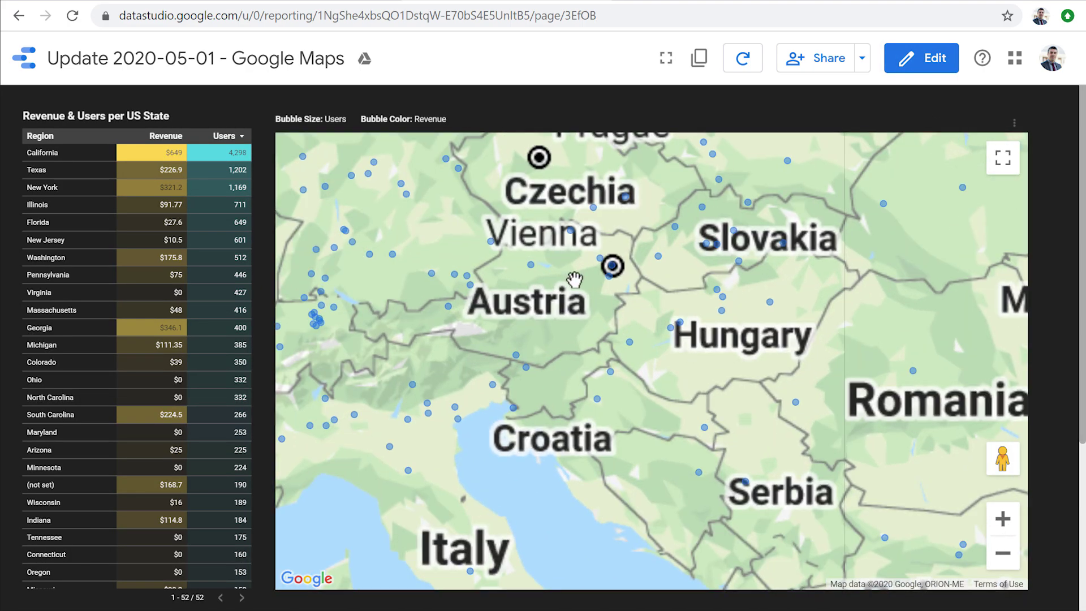
drag(767, 436, 1048, 342)
click(1003, 553)
drag(497, 369, 872, 315)
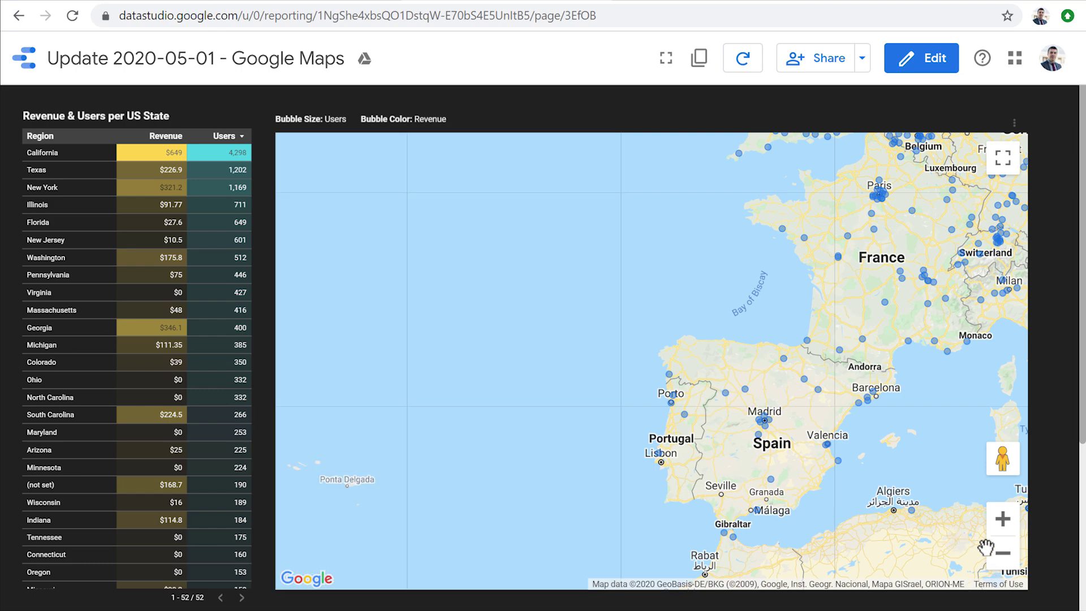
click(1003, 553)
drag(432, 402, 632, 380)
drag(506, 380, 531, 373)
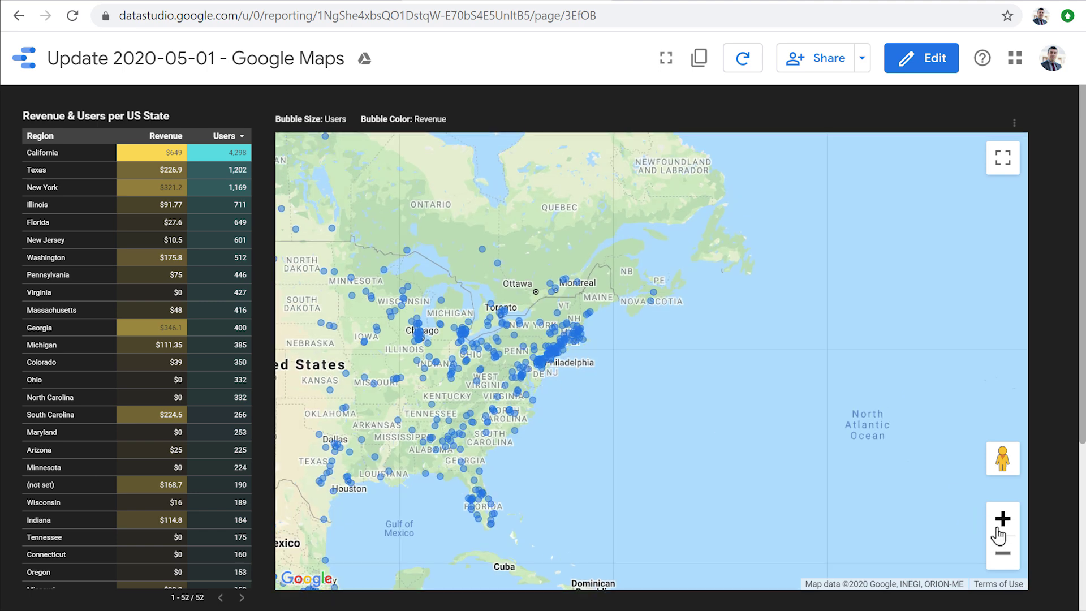
- Examine the city bubbles and road detail around New York and Long Island at close range
click(999, 532)
scroll(432, 451, down, 2)
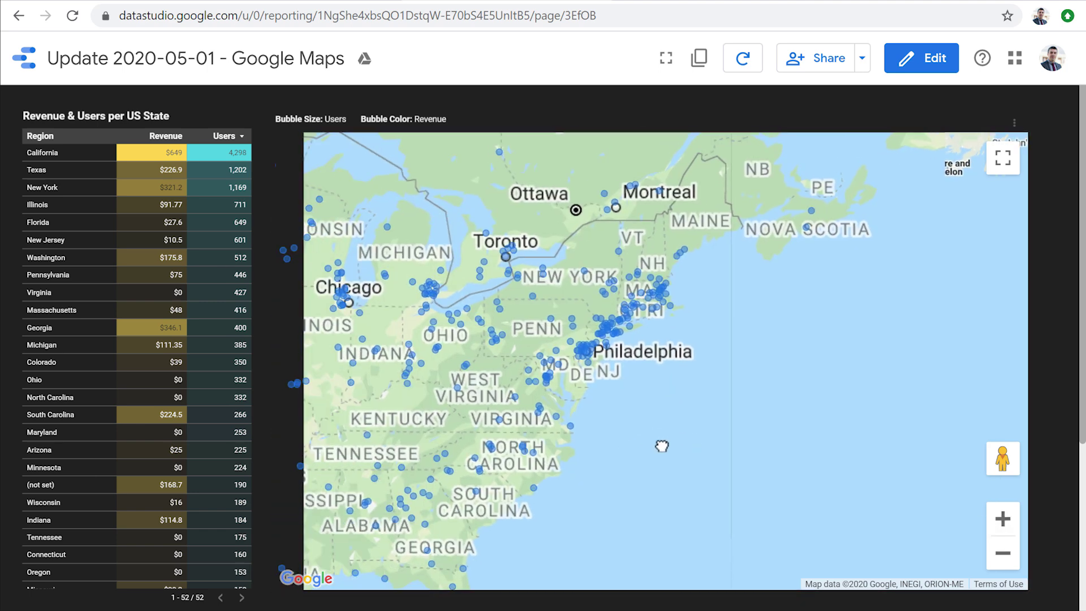
click(999, 525)
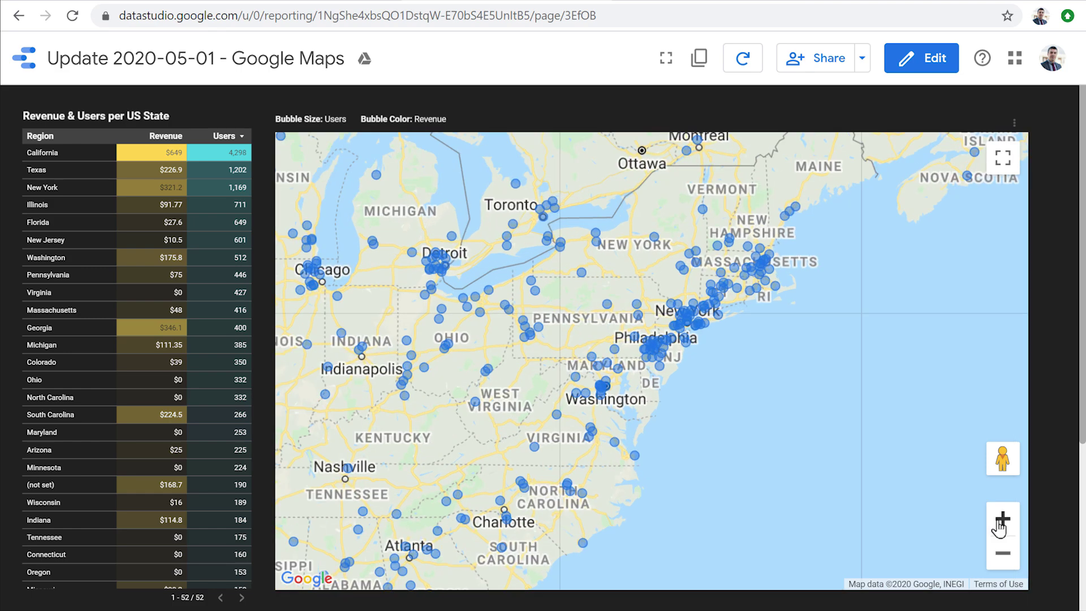
scroll(635, 460, down, 2)
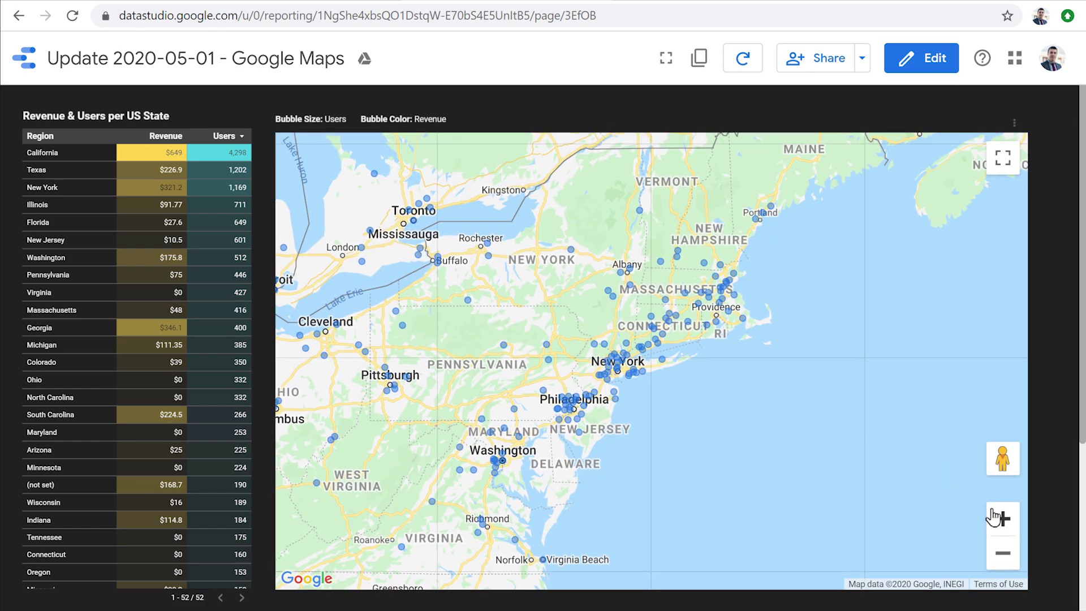
click(997, 518)
click(996, 519)
click(996, 518)
drag(611, 477, 669, 438)
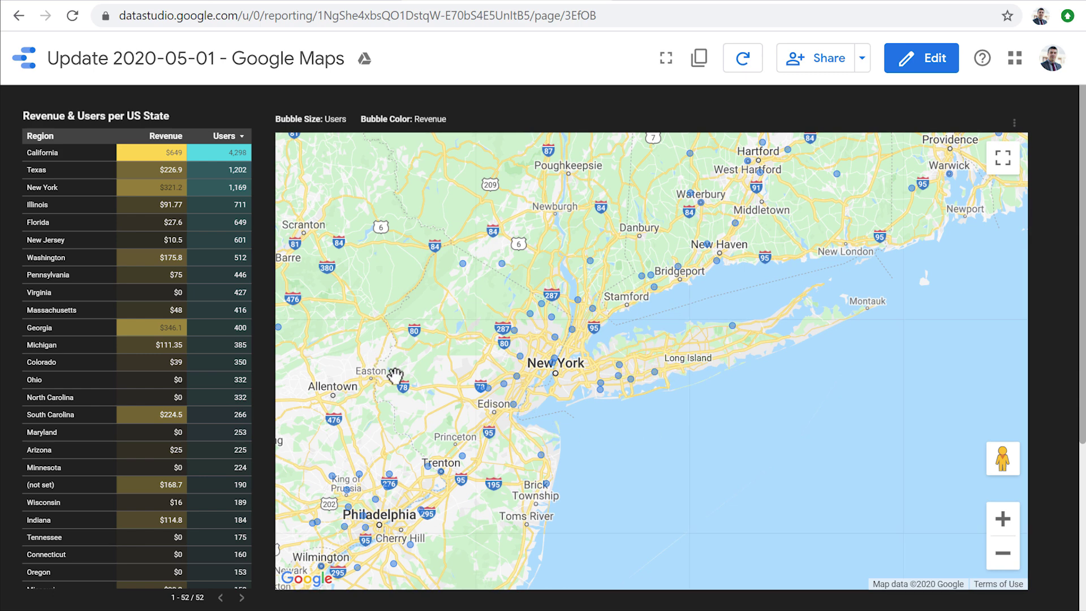
- Return to edit mode, reduce the map's Roads detail to its minimum, and check the New York area in view mode
click(918, 72)
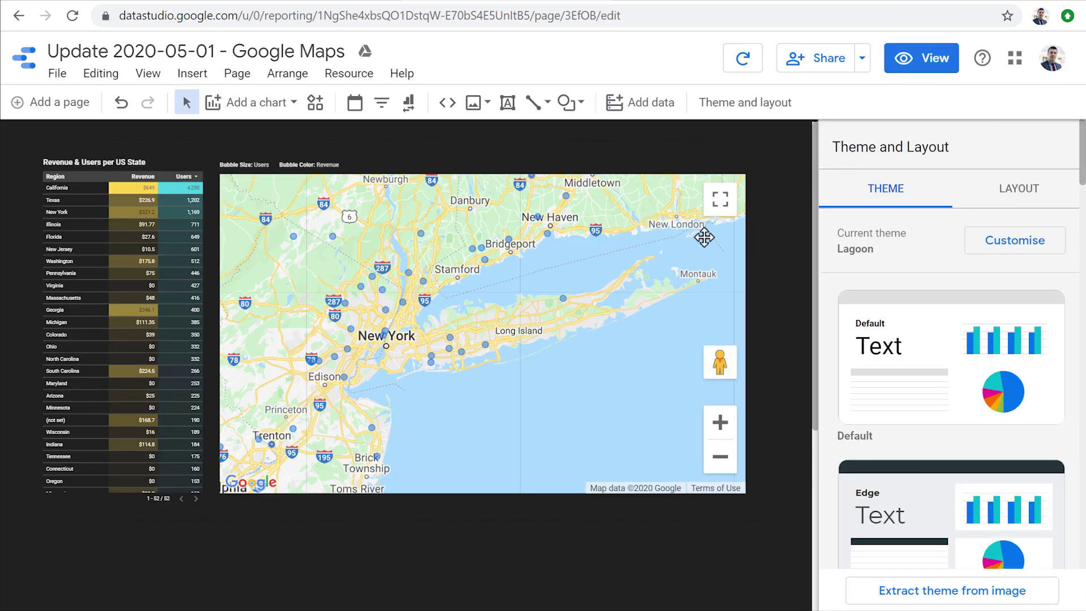
click(662, 284)
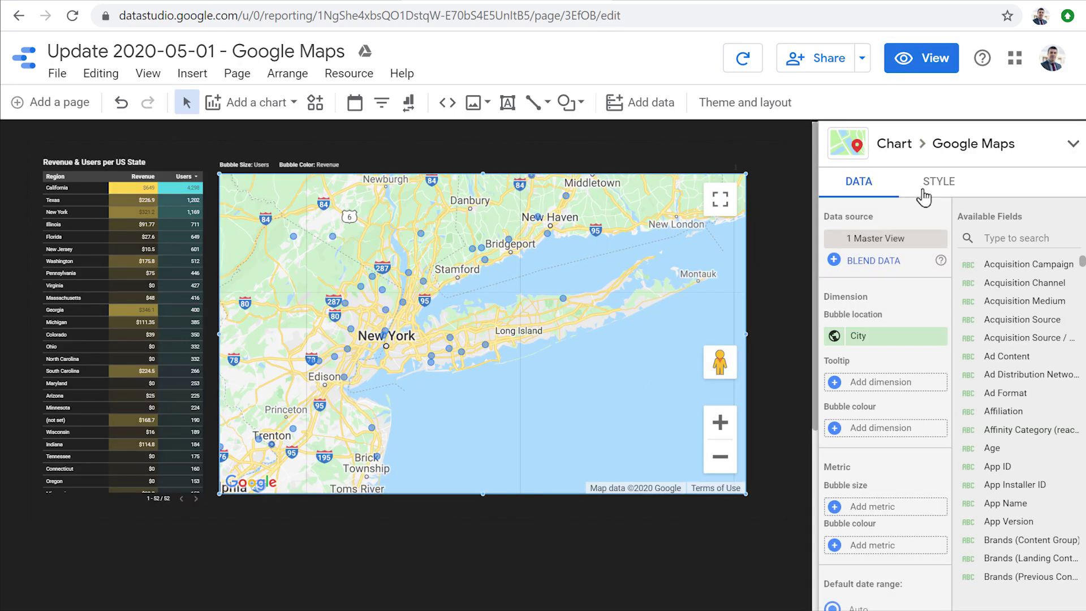
click(921, 196)
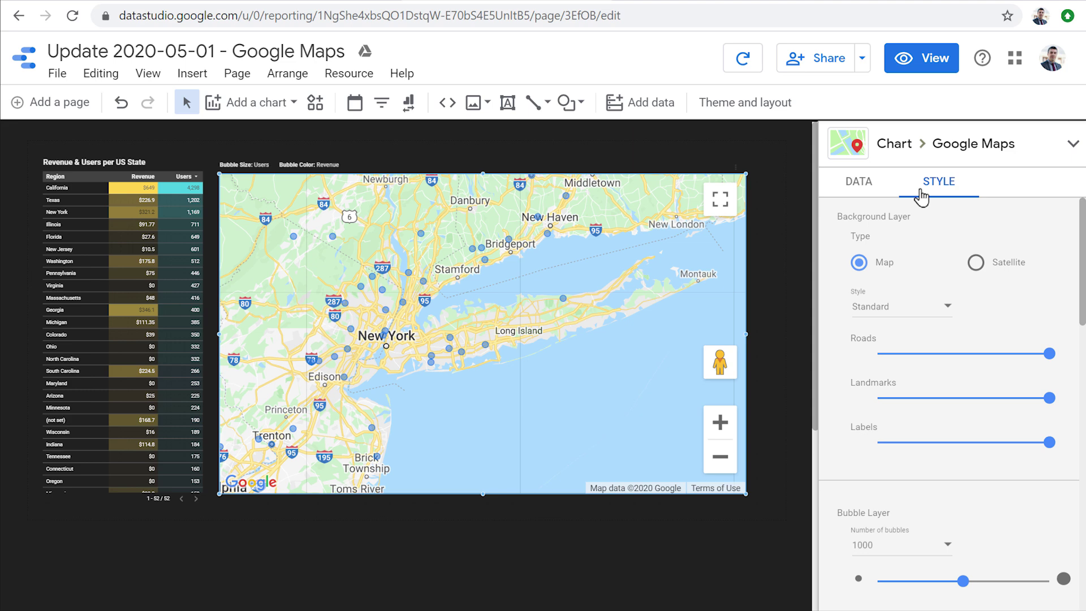
drag(1049, 355, 983, 365)
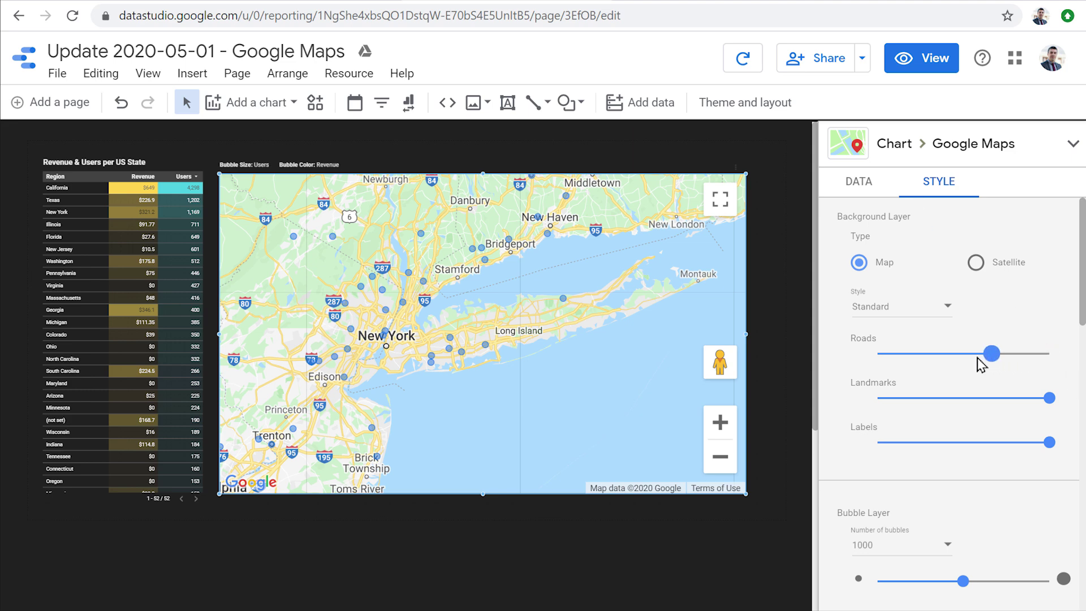
click(942, 354)
drag(936, 354, 888, 362)
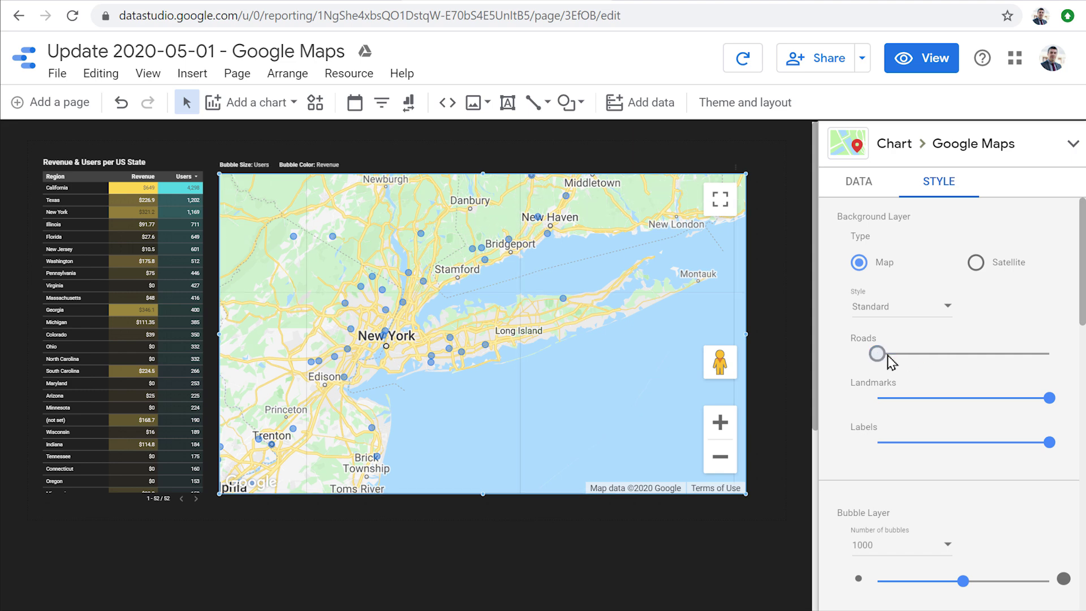
click(930, 69)
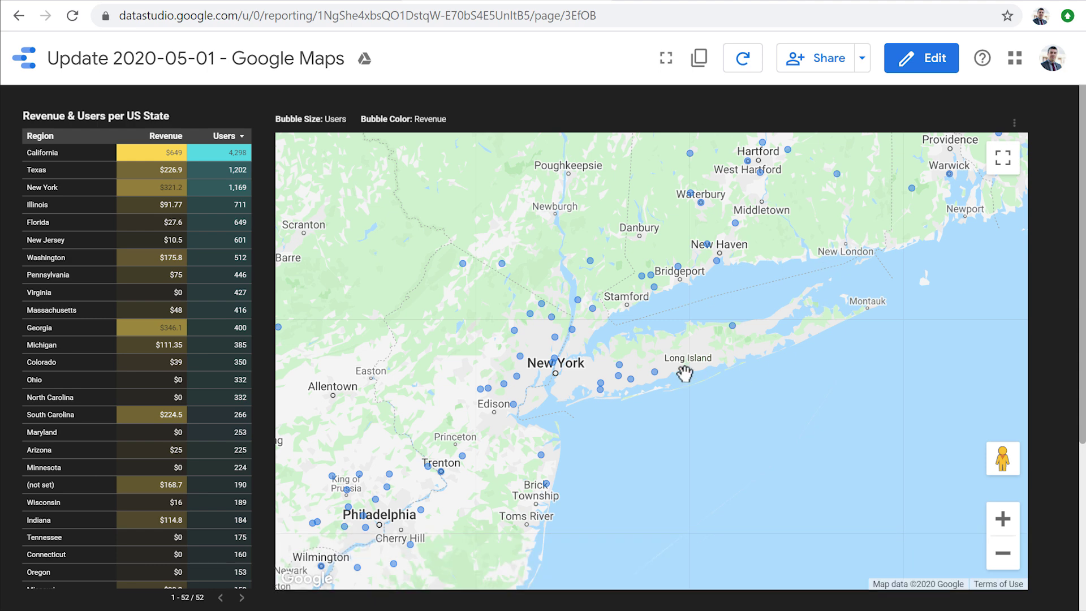
- Return to edit mode and try higher Roads detail levels on the map, settling one notch above the minimum
click(930, 78)
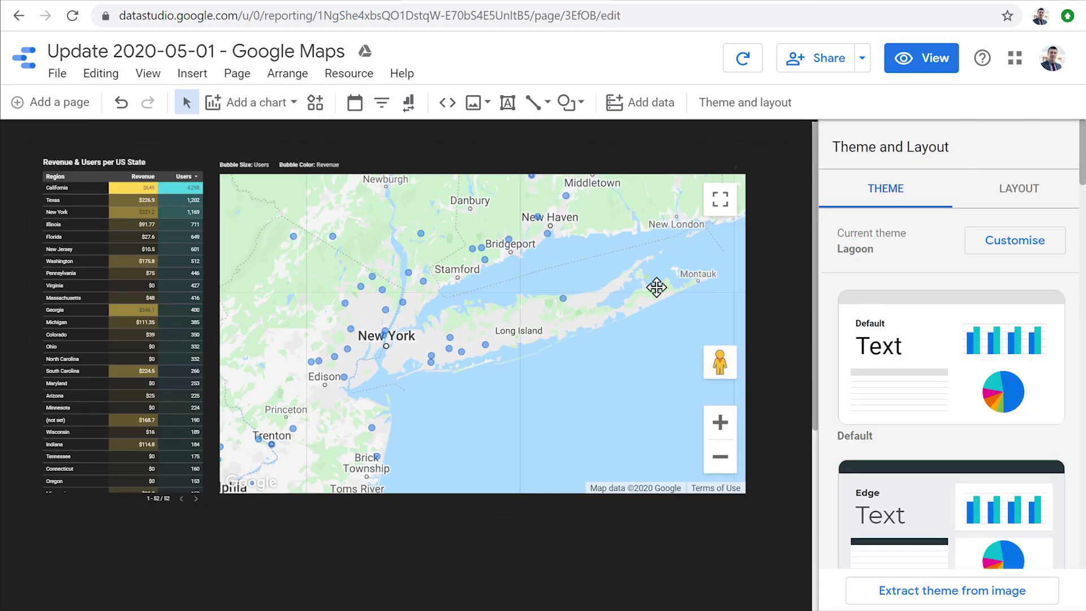
click(738, 274)
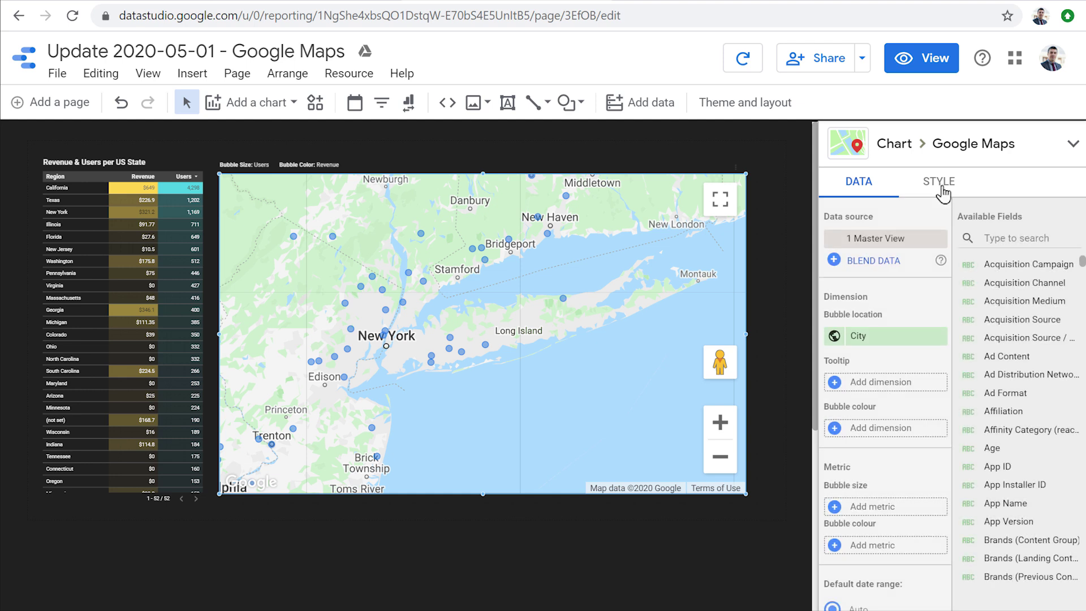
click(939, 182)
drag(884, 367, 923, 355)
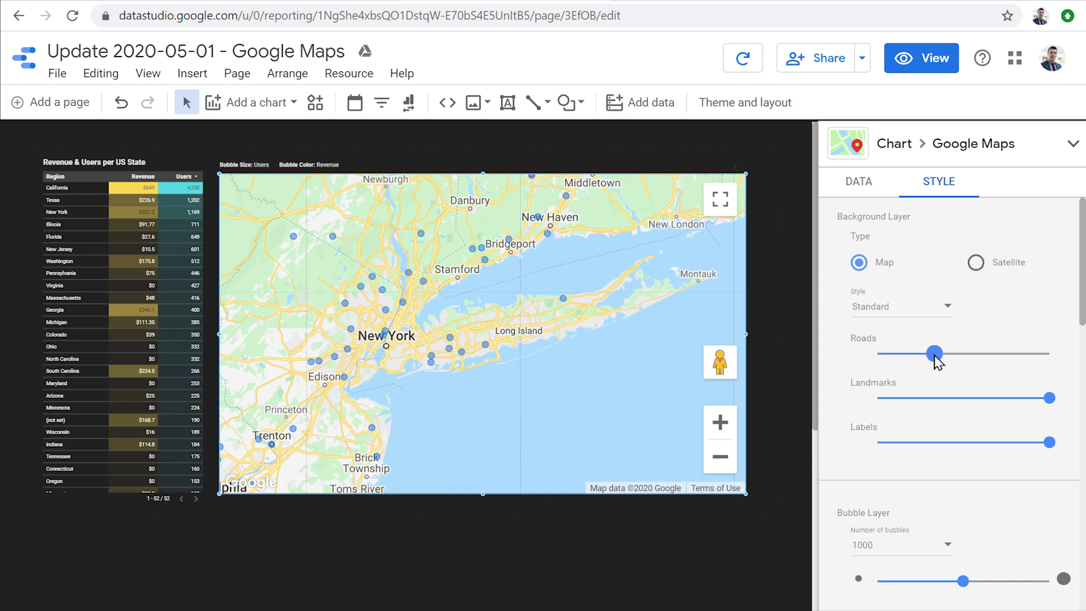
drag(935, 356, 988, 355)
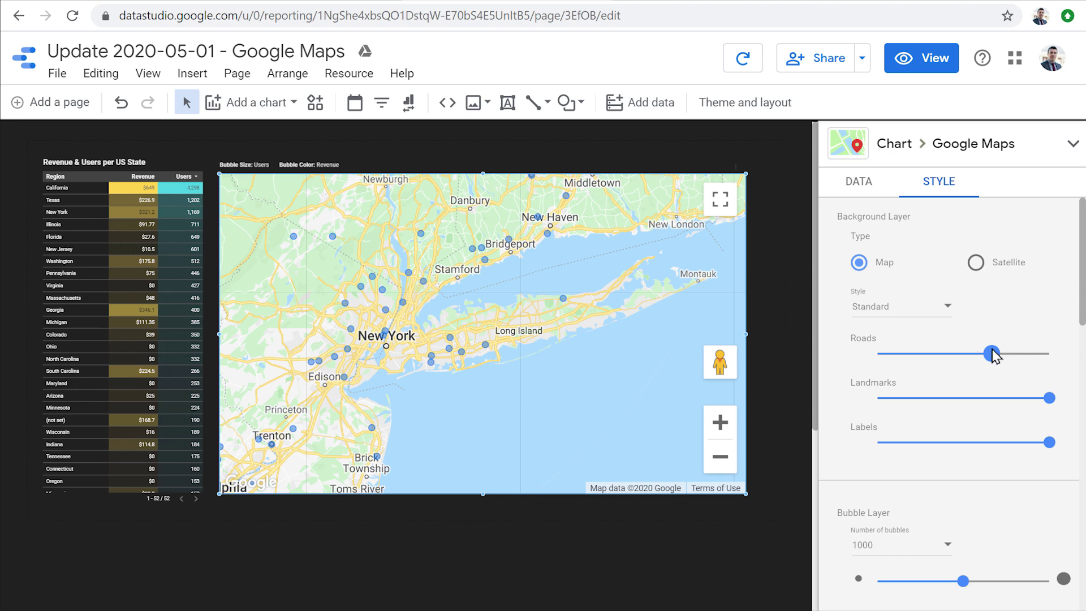
drag(990, 355, 939, 360)
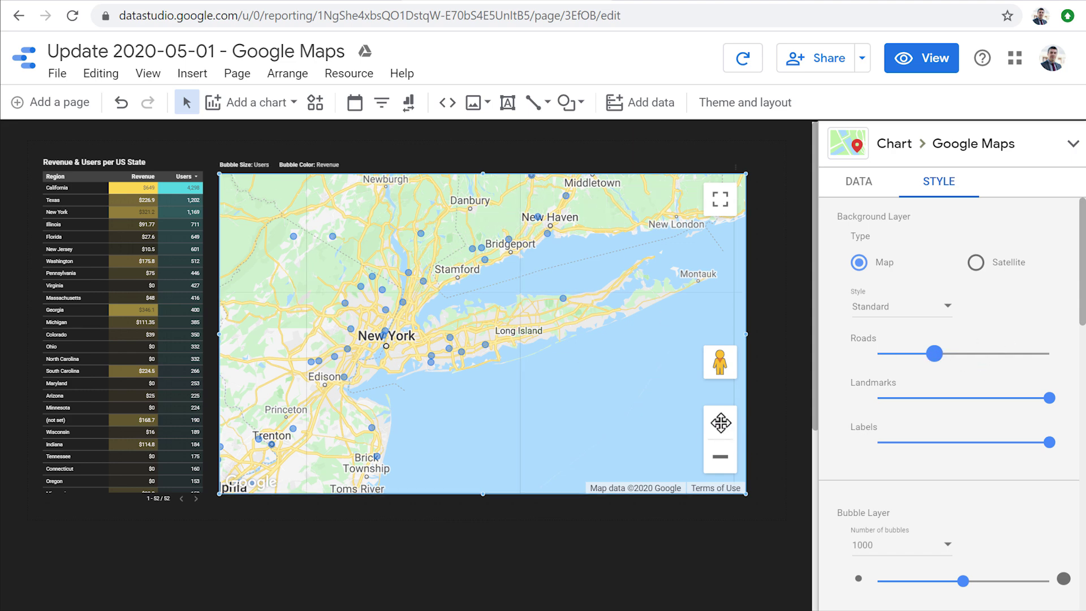
- Switch the report to view mode and examine the reduced road detail around Manhattan, Brooklyn and Queens
click(905, 69)
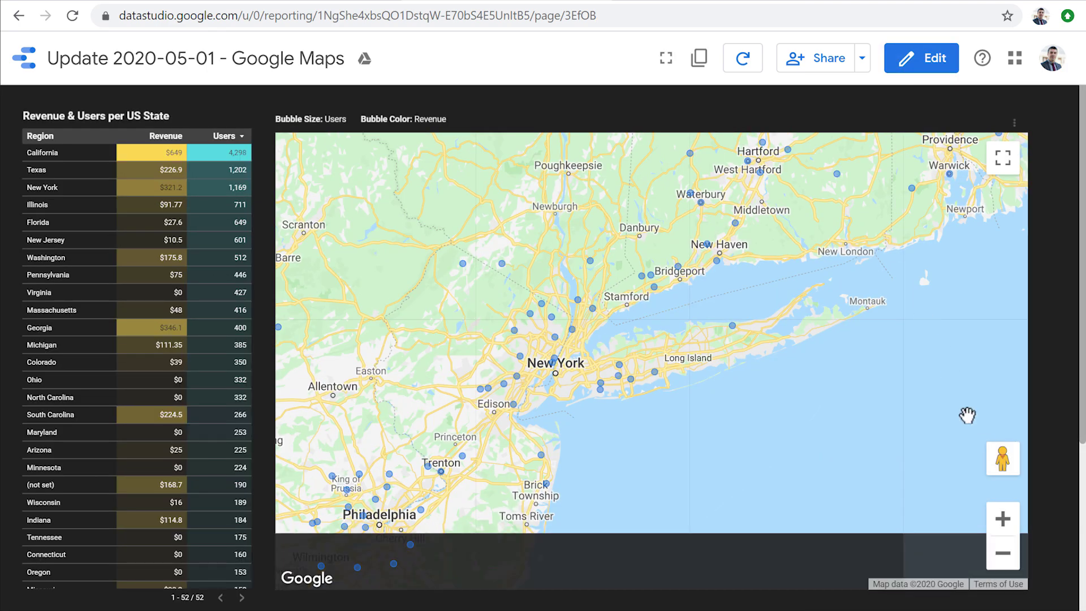
click(1004, 519)
click(1005, 520)
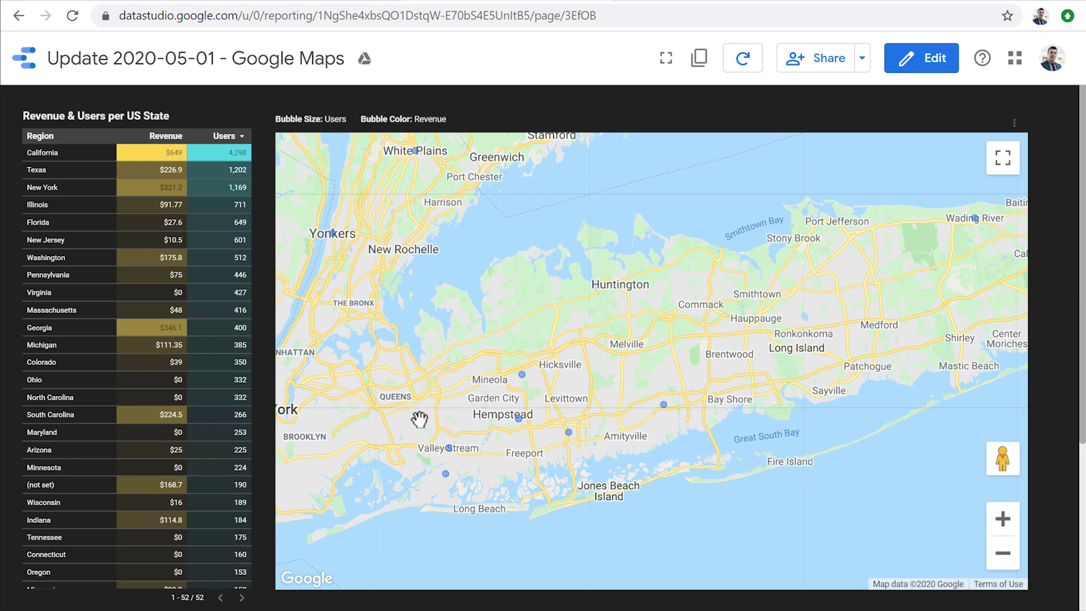
drag(419, 419, 872, 403)
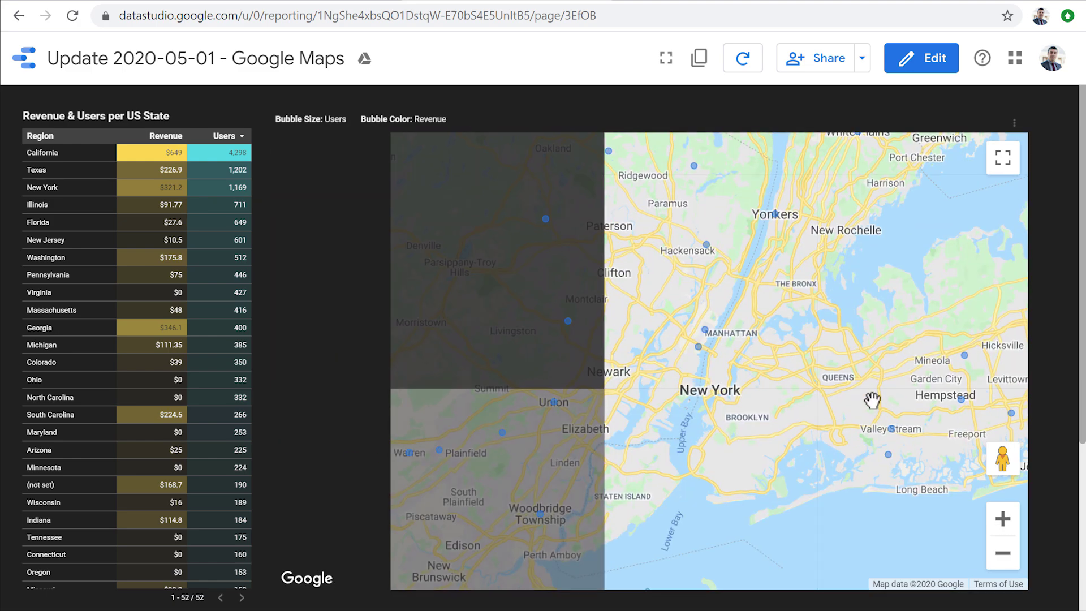
drag(737, 411, 741, 375)
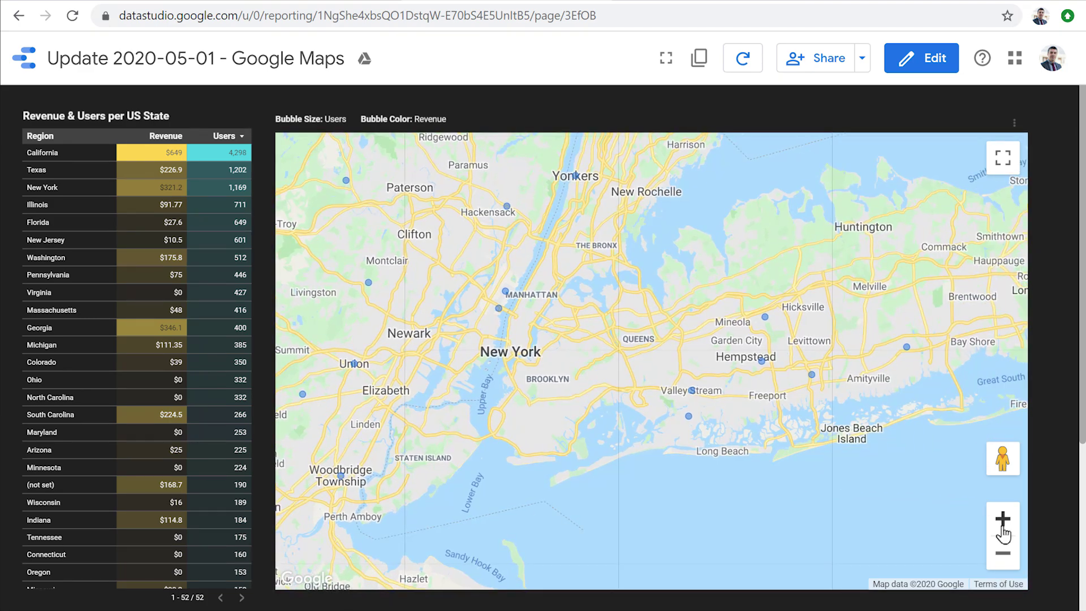
click(1003, 531)
double_click(572, 419)
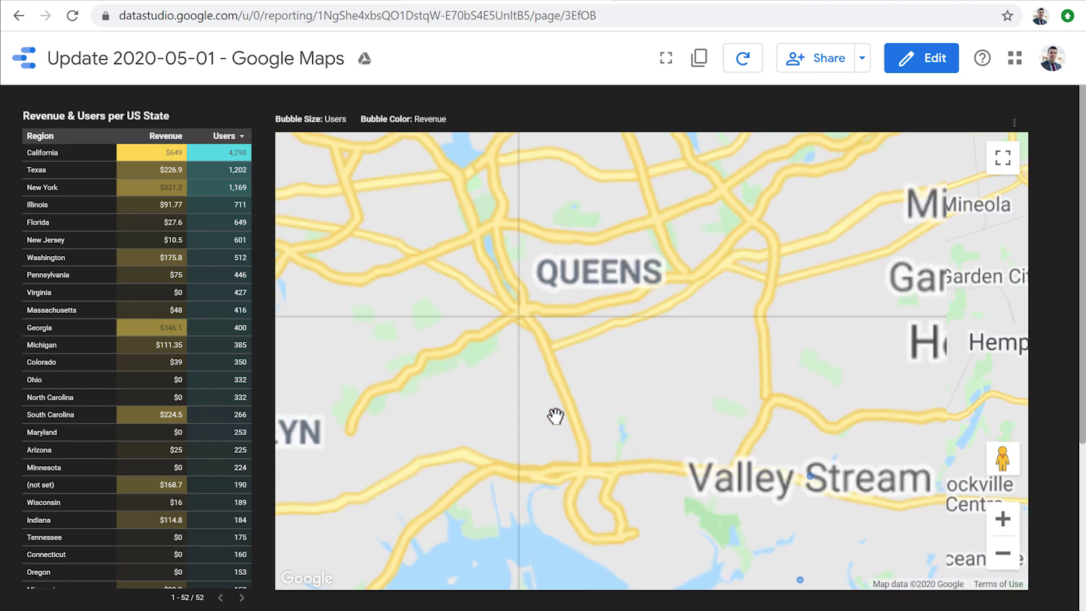
drag(713, 414, 831, 432)
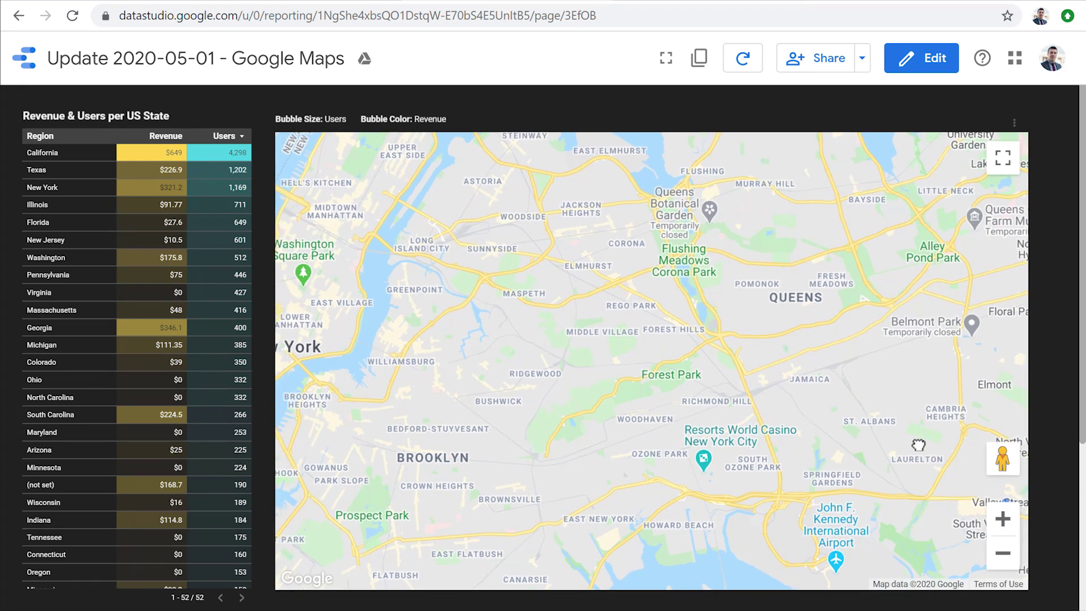
- Return to edit mode and set the map's Roads detail one notch below the maximum
click(933, 66)
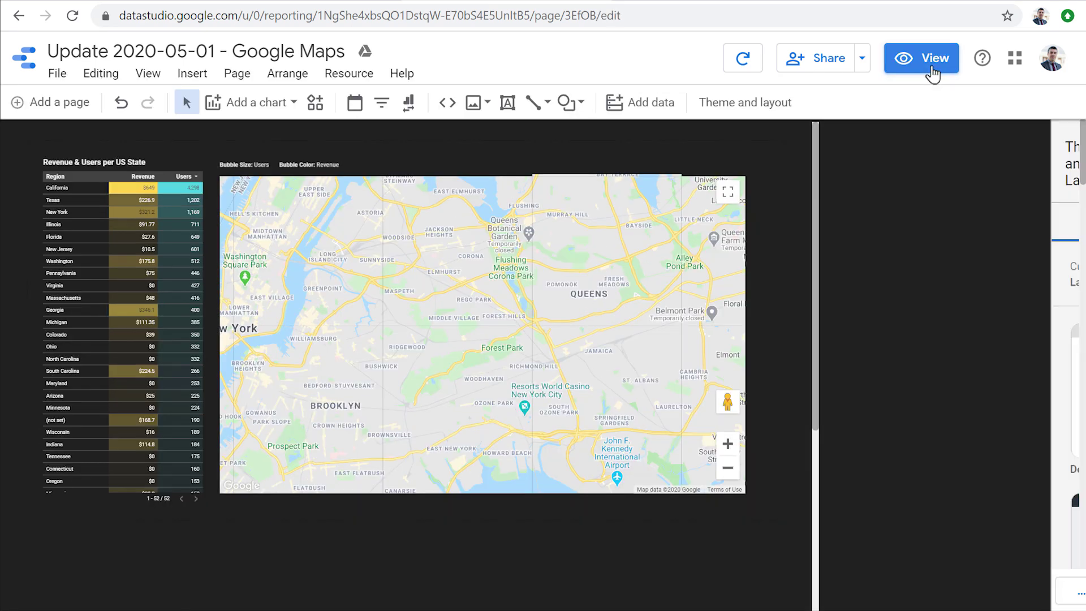
click(666, 308)
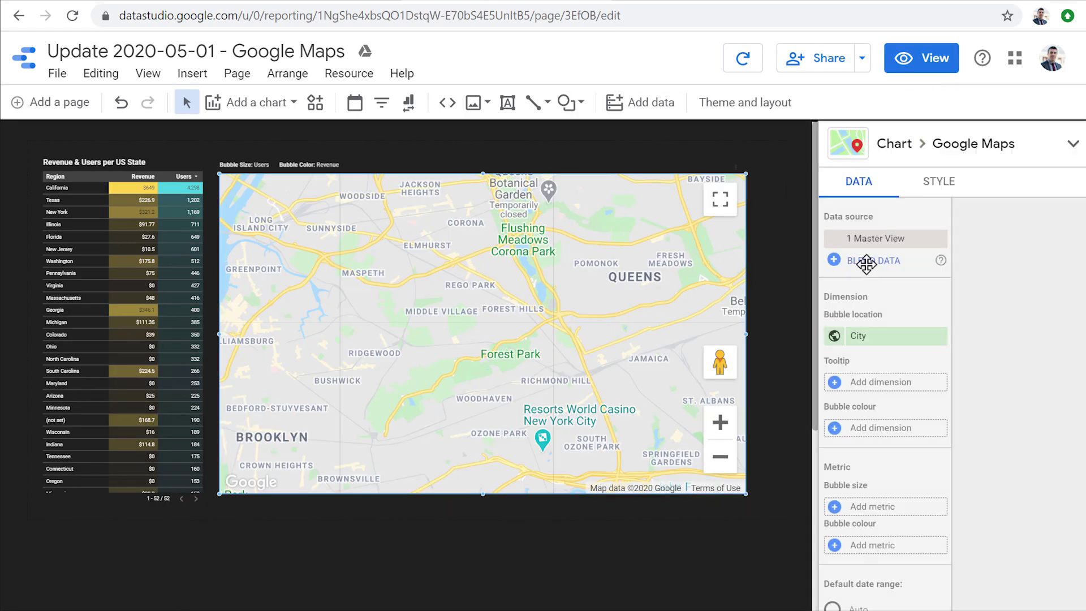
click(955, 189)
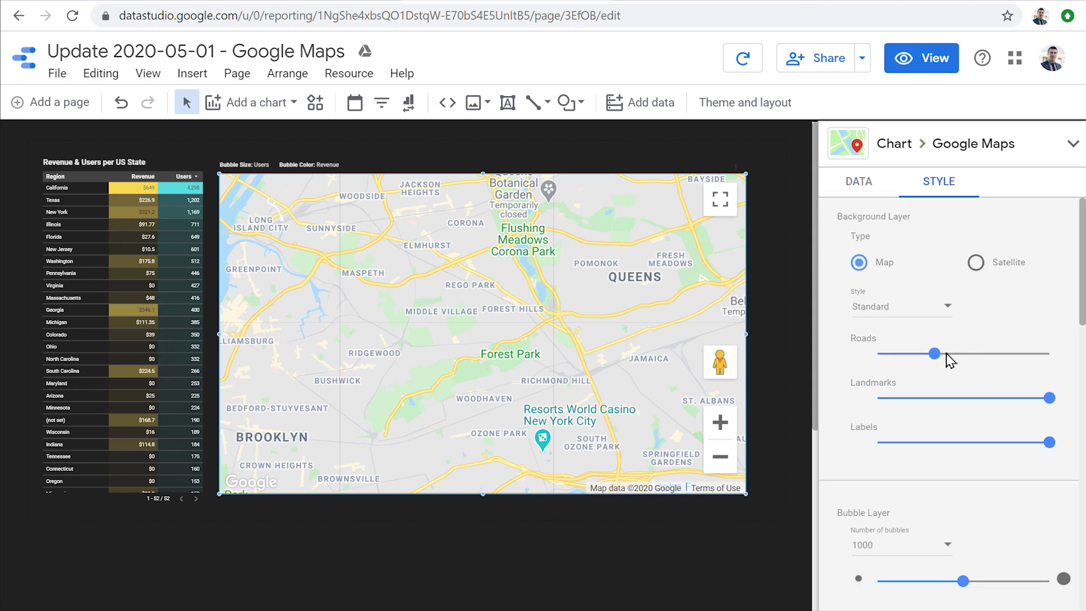
click(996, 355)
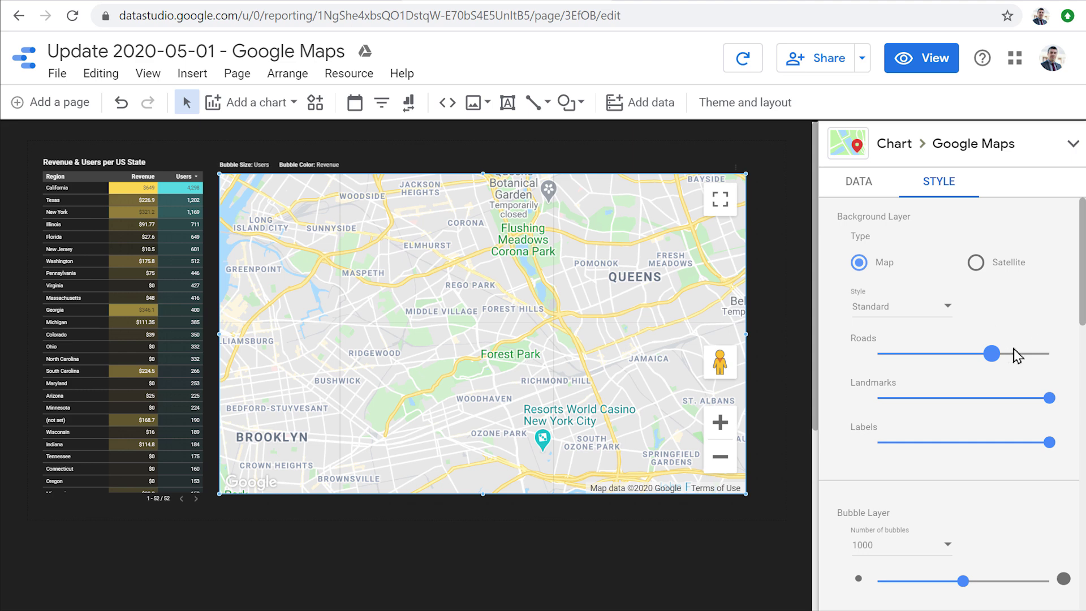
- Set the map's Roads detail back to its maximum and reduce Landmarks to the minimum
drag(993, 355, 1073, 360)
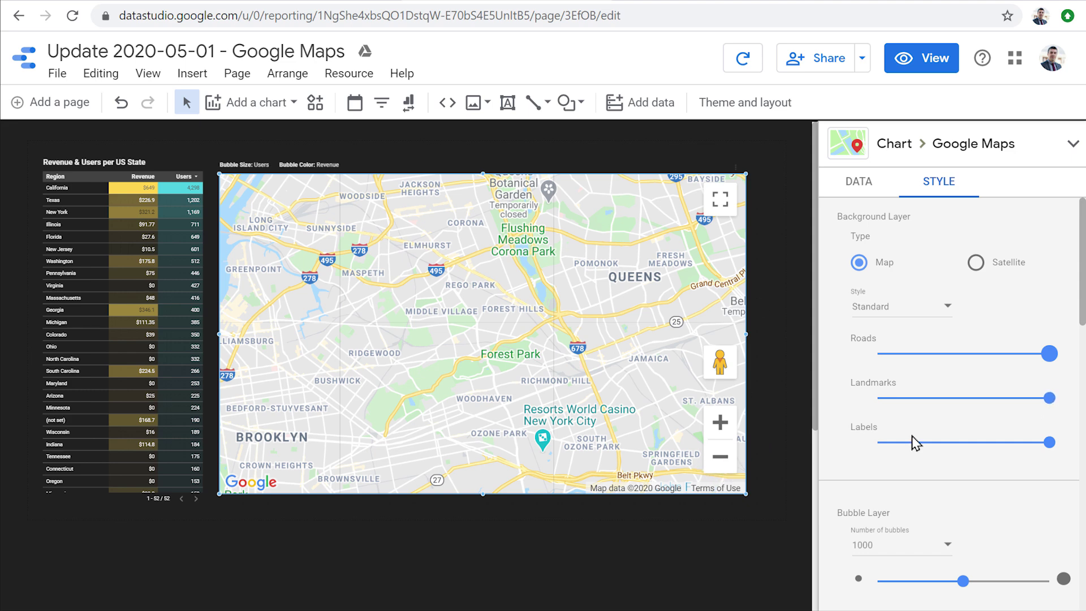
click(1007, 406)
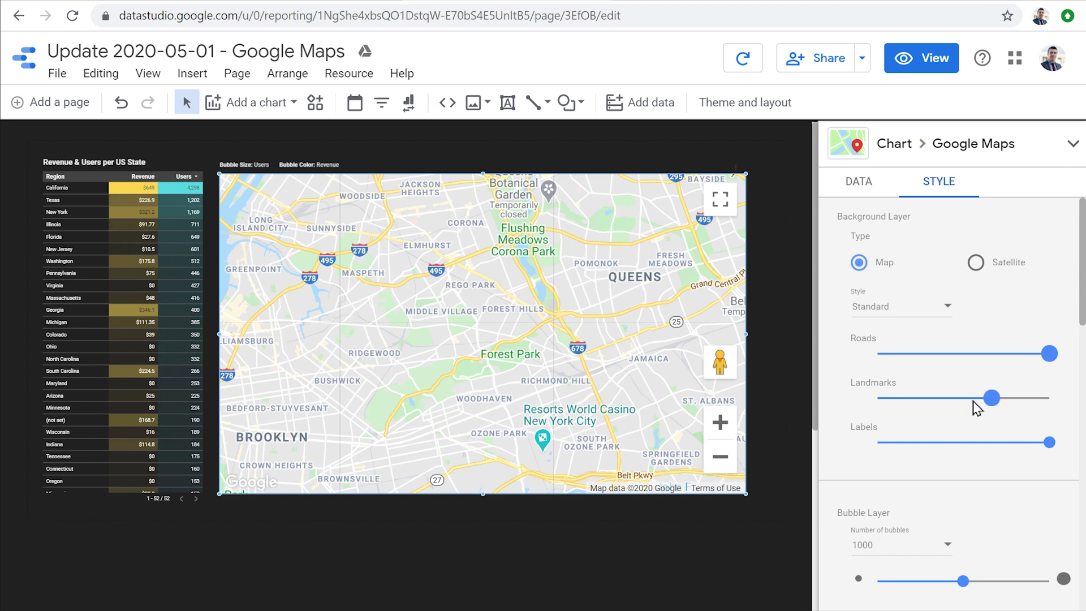
drag(992, 405, 936, 405)
drag(843, 399, 810, 399)
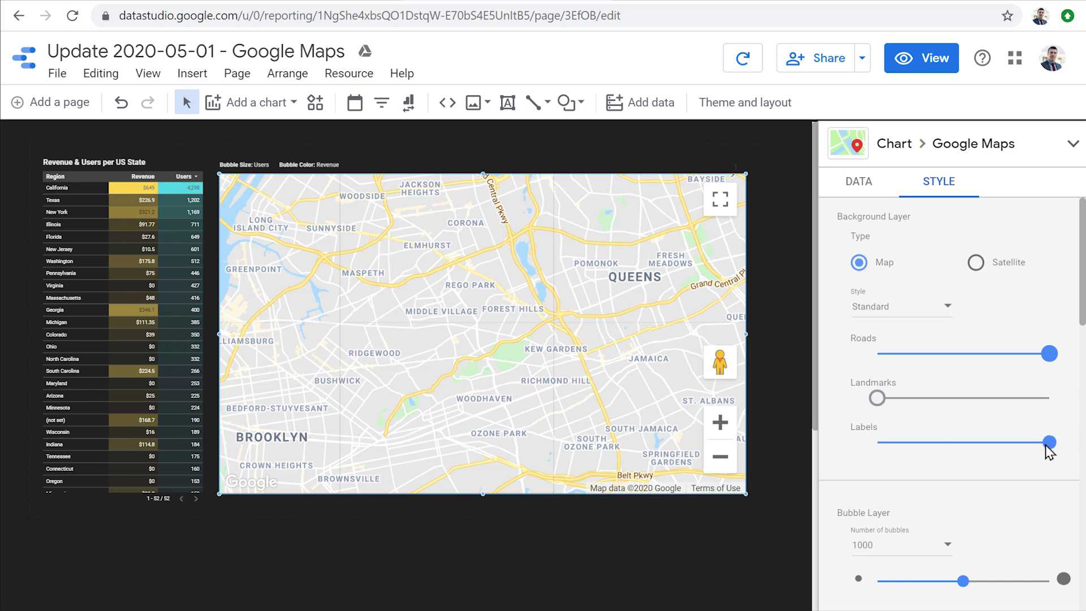
- Try lower Labels levels on the map down to the minimum, settling one notch above it
click(983, 451)
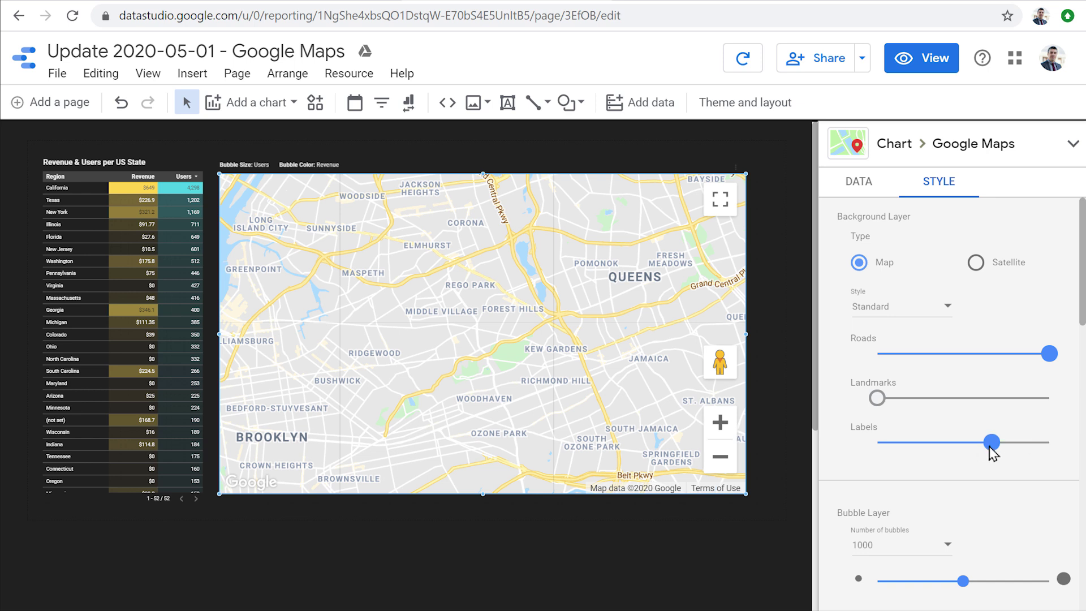
drag(989, 446, 934, 446)
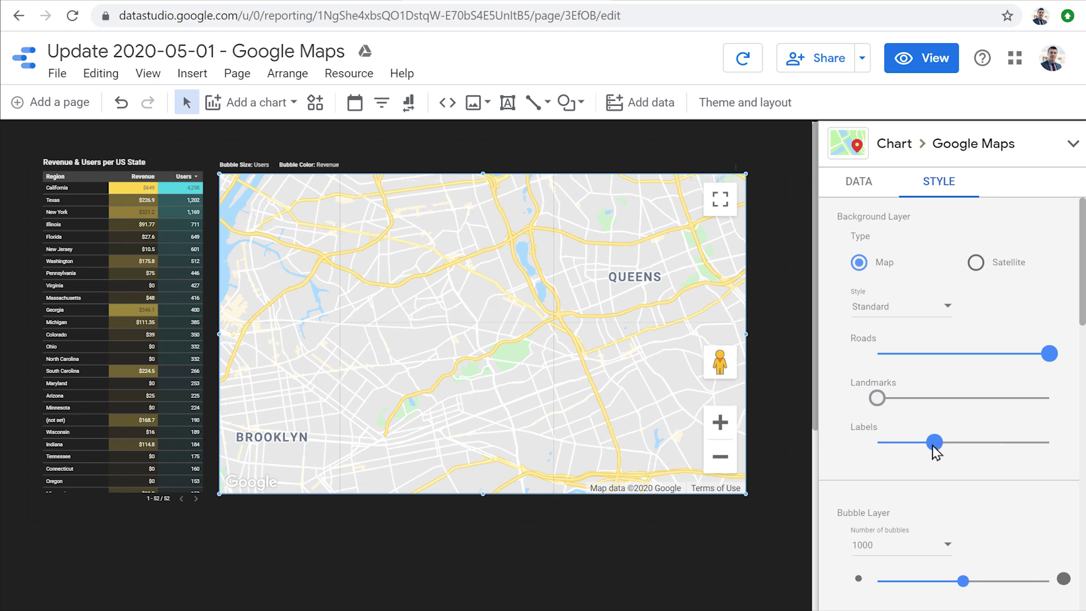
click(876, 444)
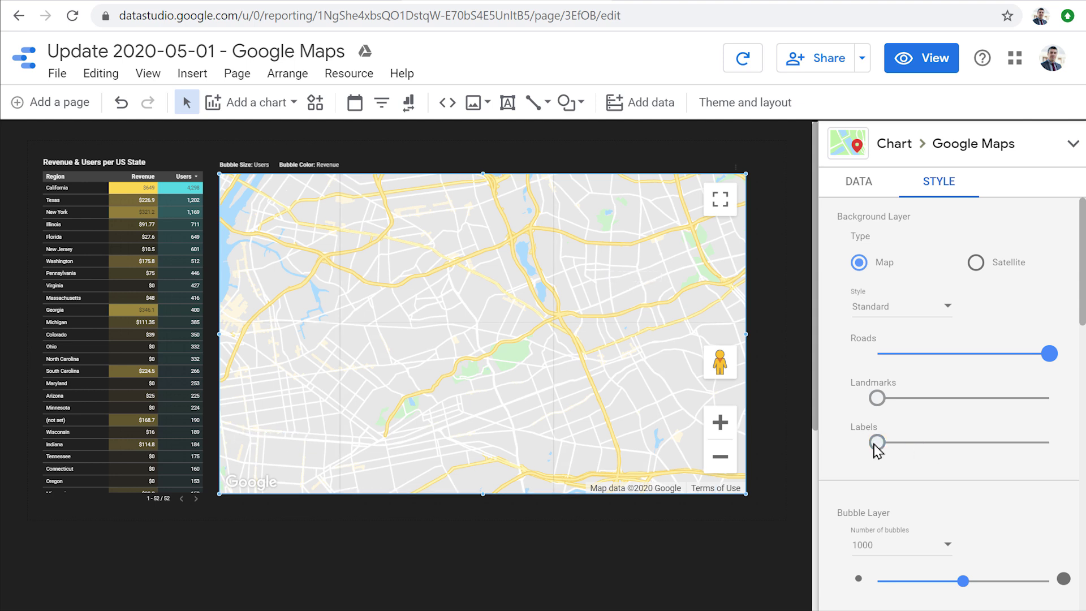
drag(875, 444, 936, 446)
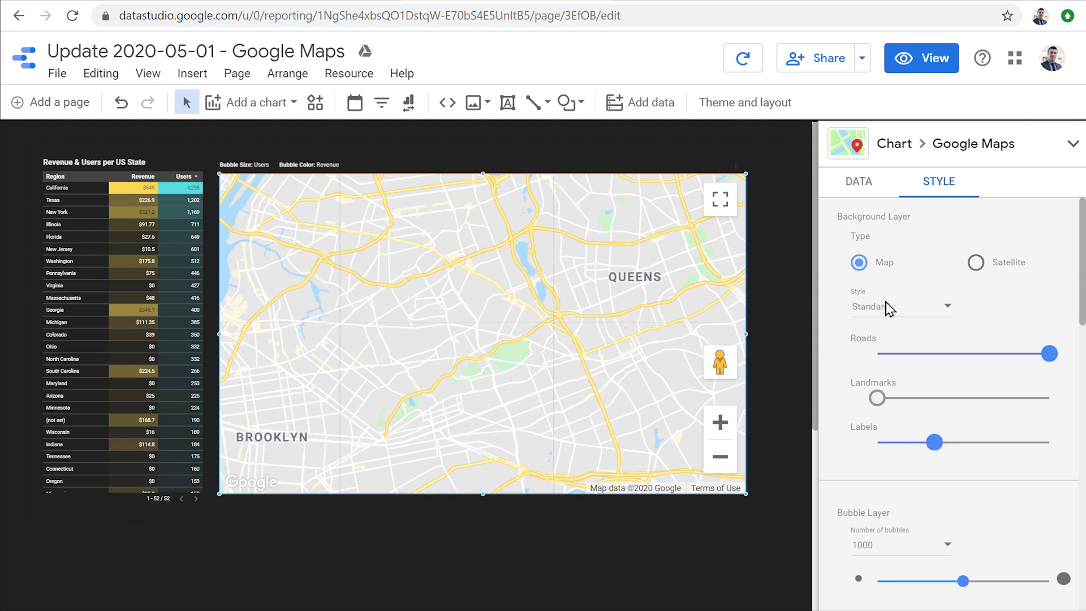
- Switch the report to view mode and check the map's labels and landmarks around the wider New York area
click(923, 60)
click(1004, 553)
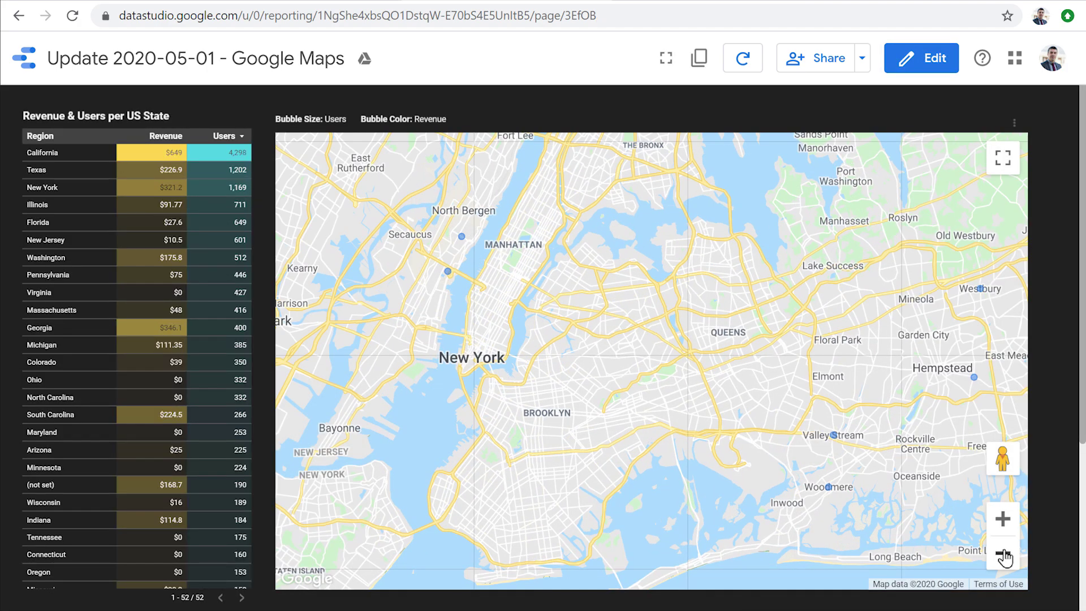
click(1004, 553)
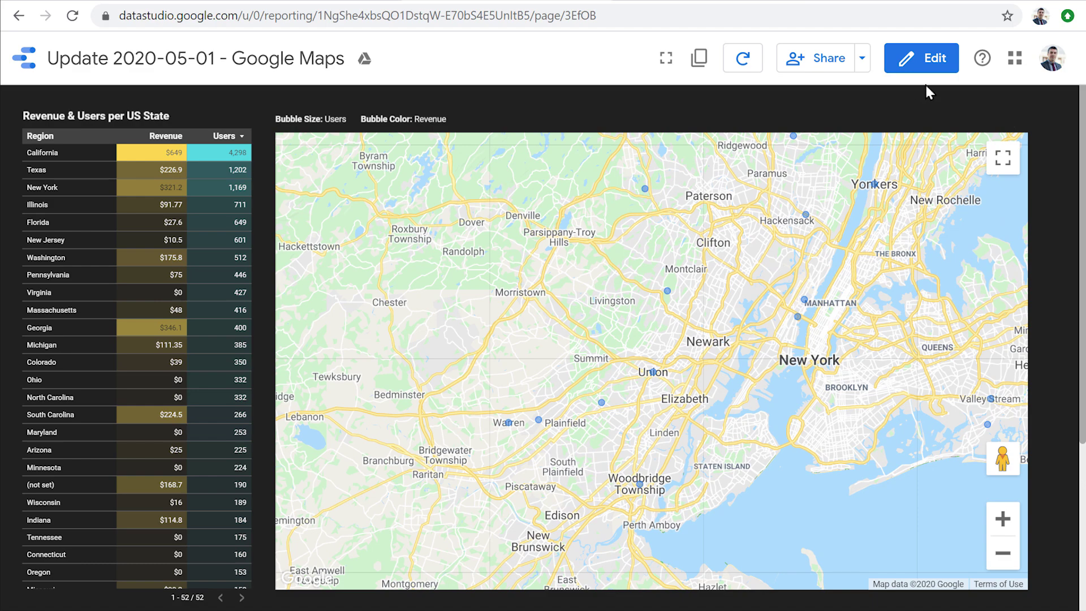
- Return to edit mode and open the JSON editor for the map's background style
click(928, 59)
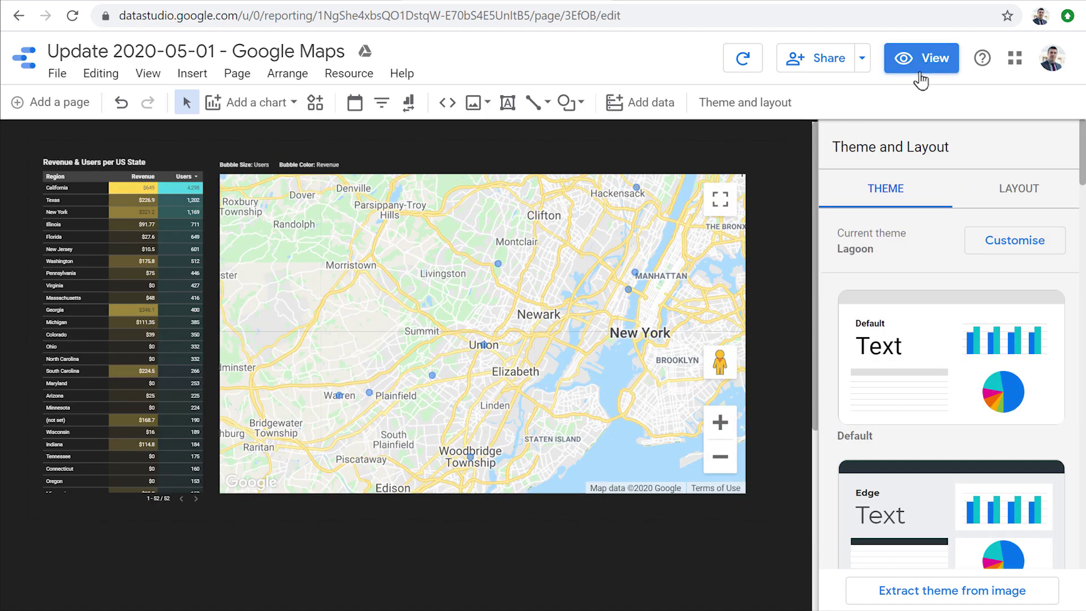
click(730, 270)
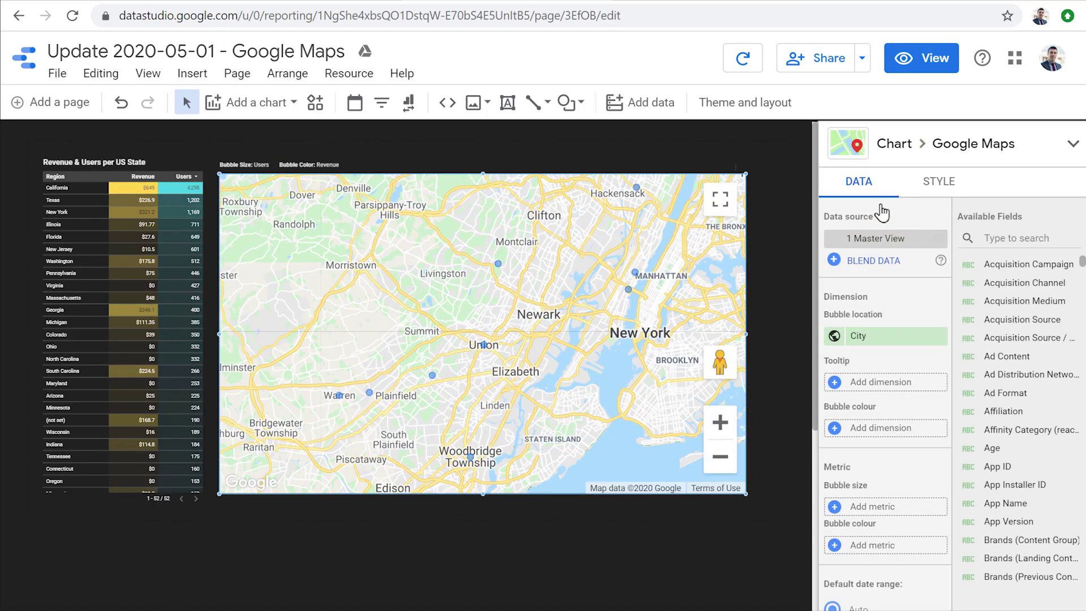
click(922, 195)
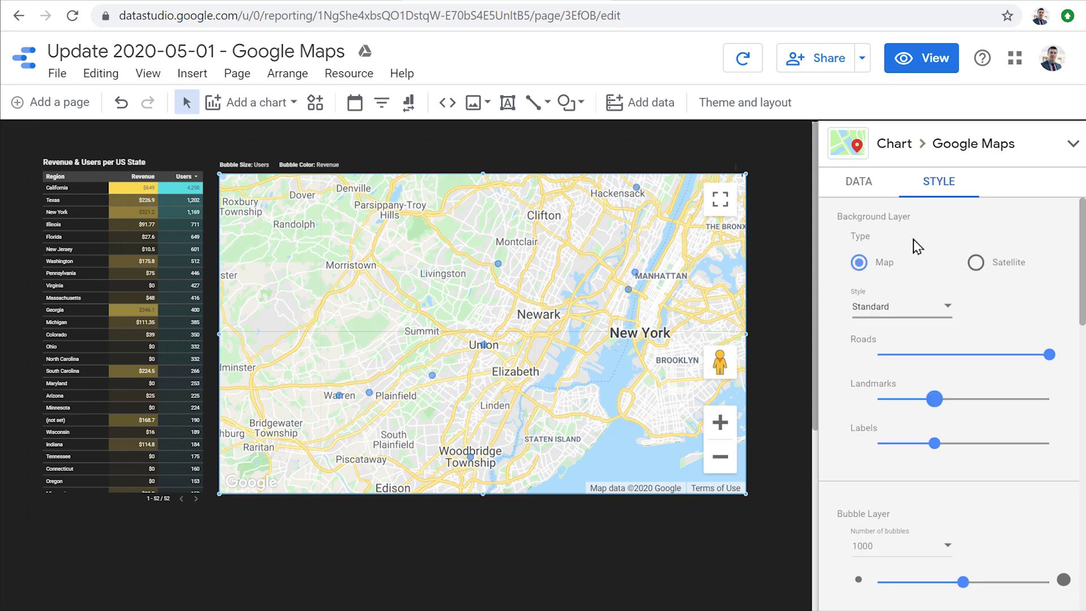
click(931, 317)
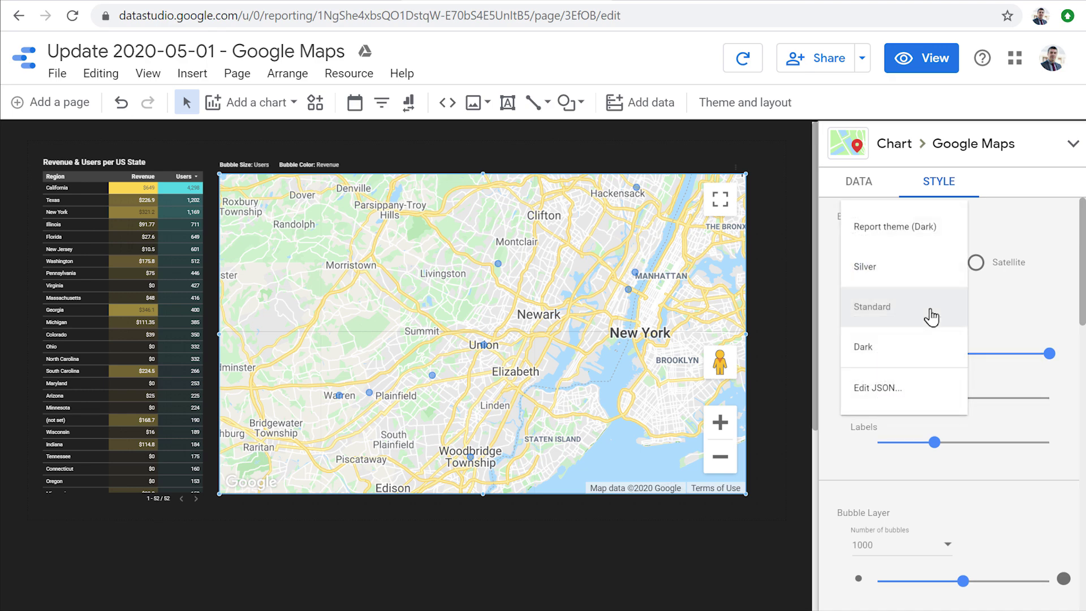
click(908, 389)
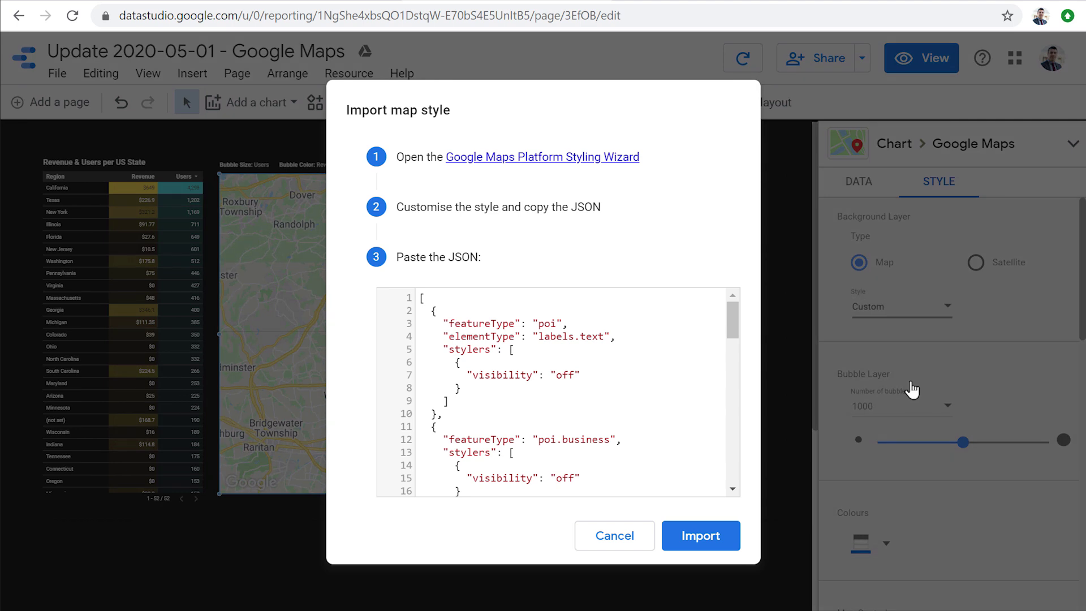
- Create a map style with the Aubergine theme in the Google Maps Platform Styling Wizard and copy its JSON
click(518, 170)
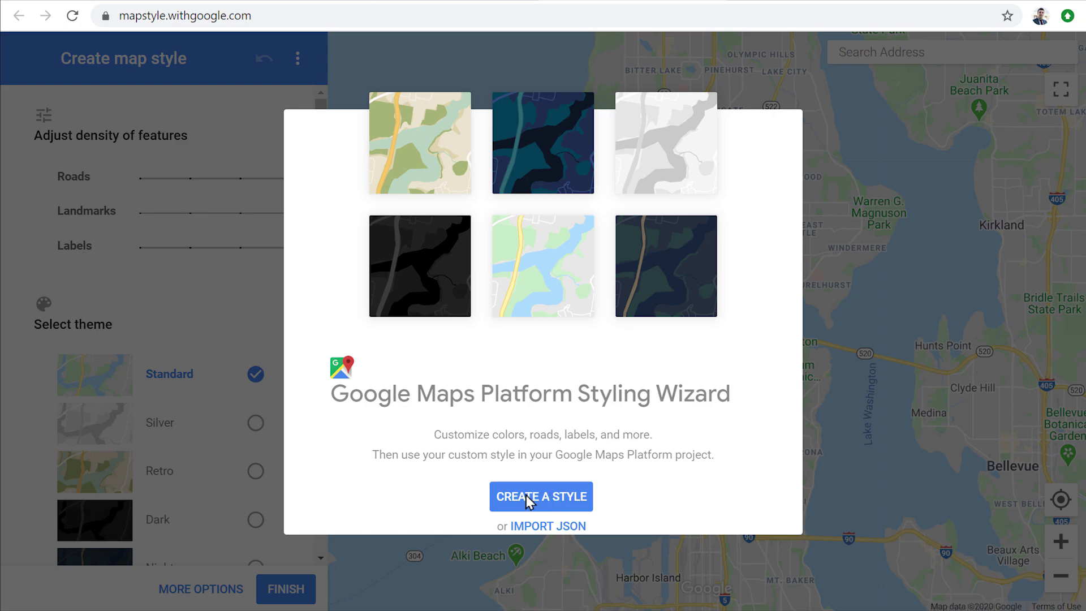
click(574, 498)
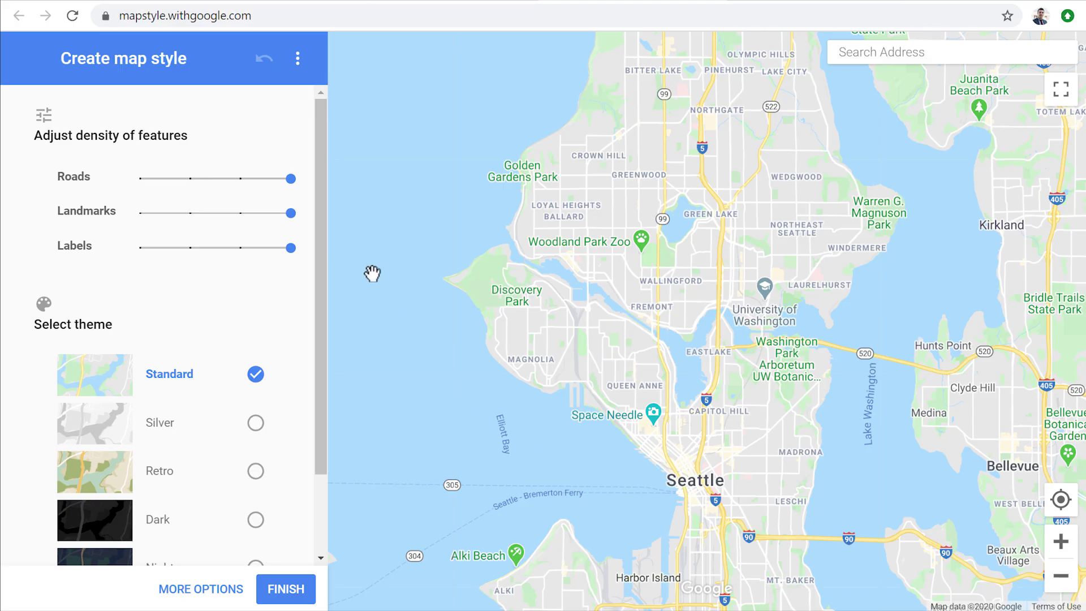
drag(287, 181, 317, 339)
click(303, 237)
click(256, 518)
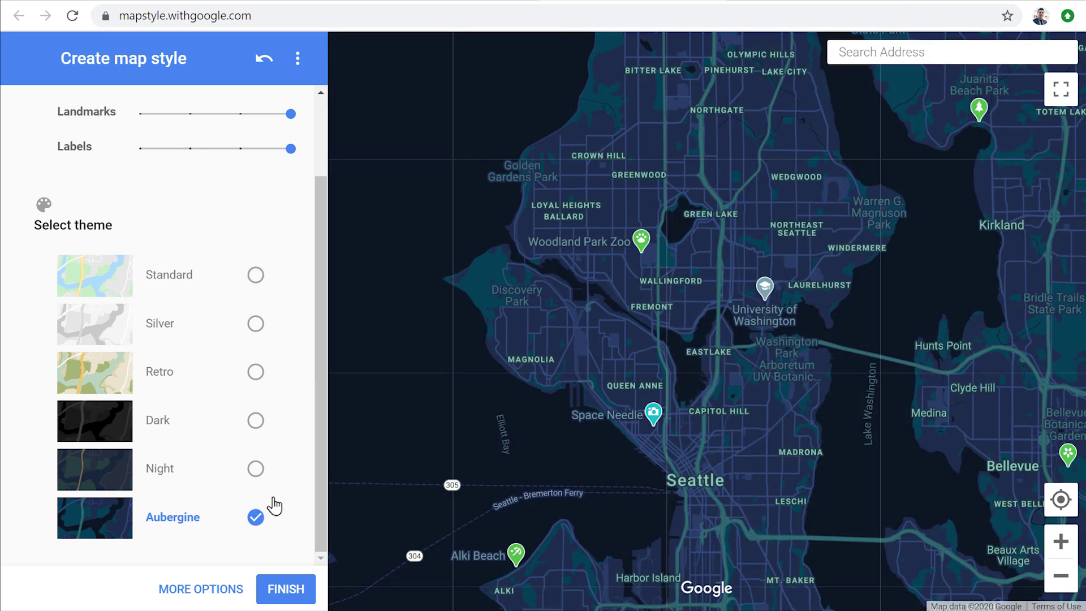
drag(820, 405, 757, 409)
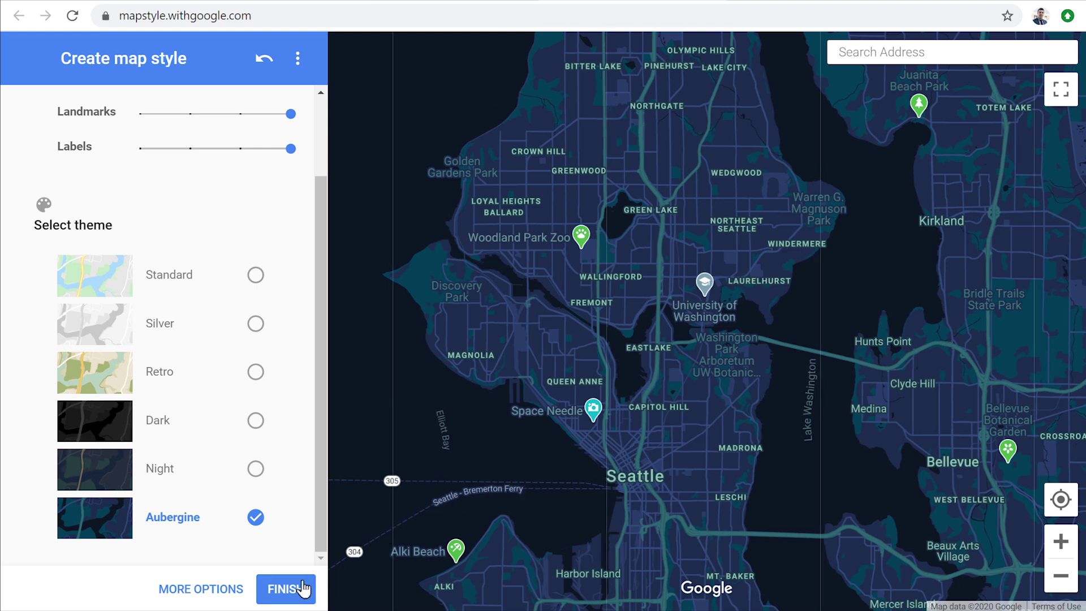
click(285, 591)
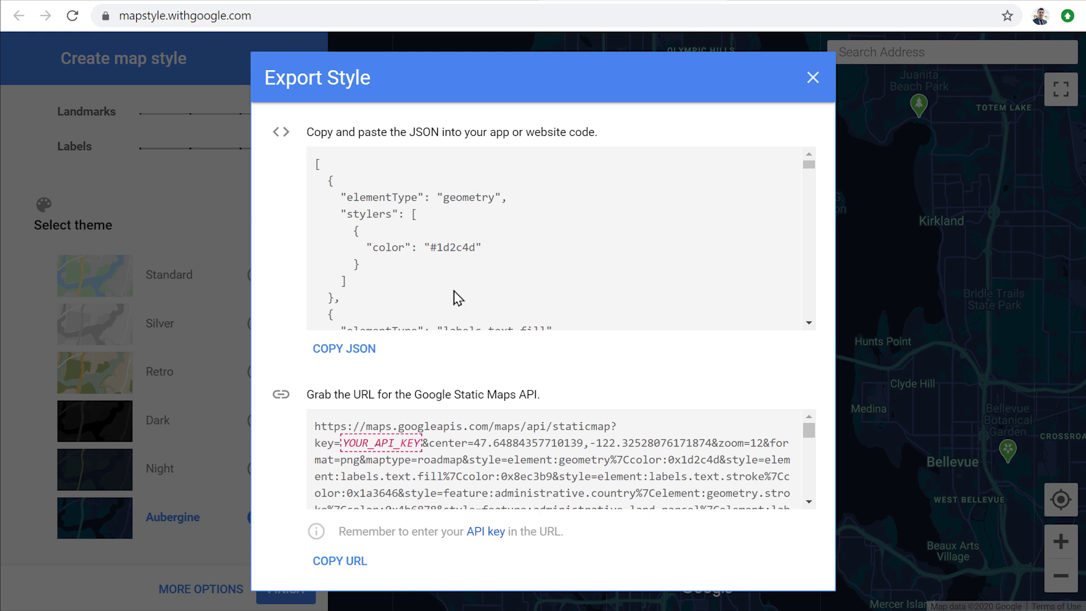
click(338, 351)
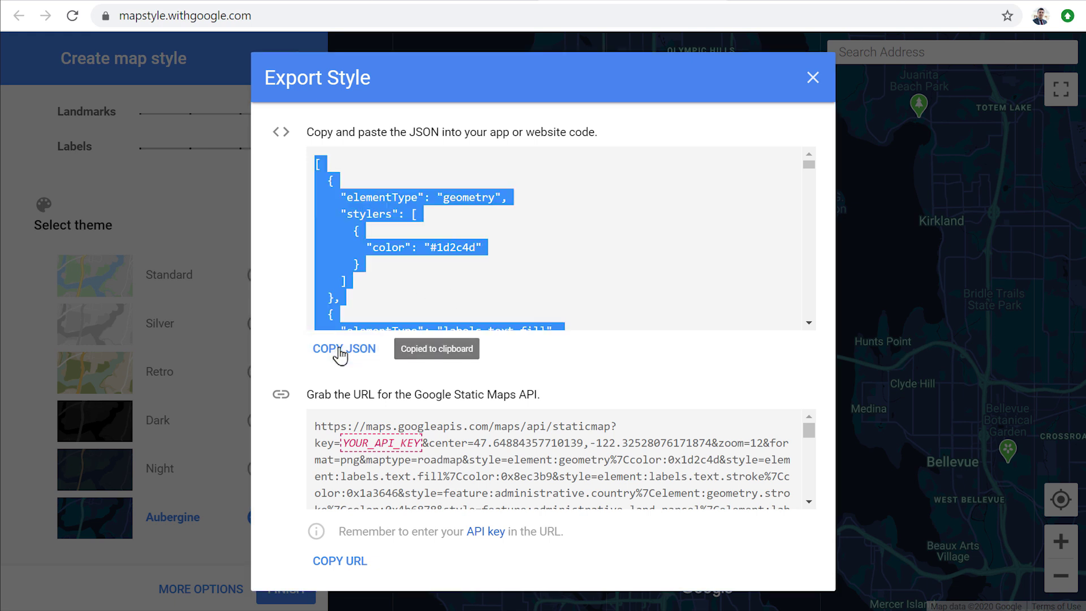
- Back in Data Studio, replace the existing style JSON with the copied Aubergine JSON and import it
click(481, 2)
click(590, 366)
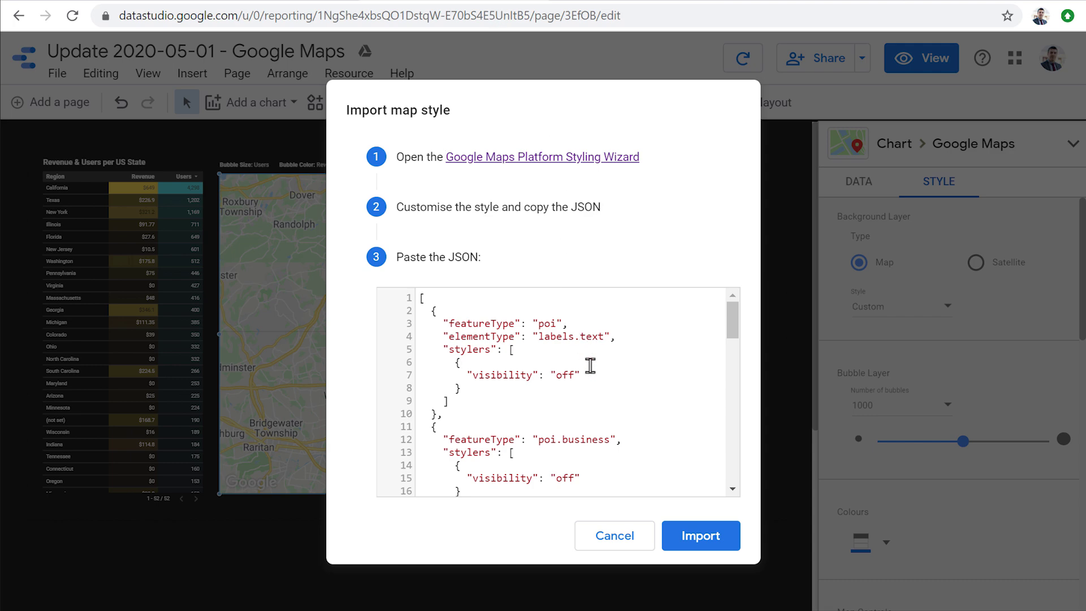
key(ctrl+a)
key(BackSpace)
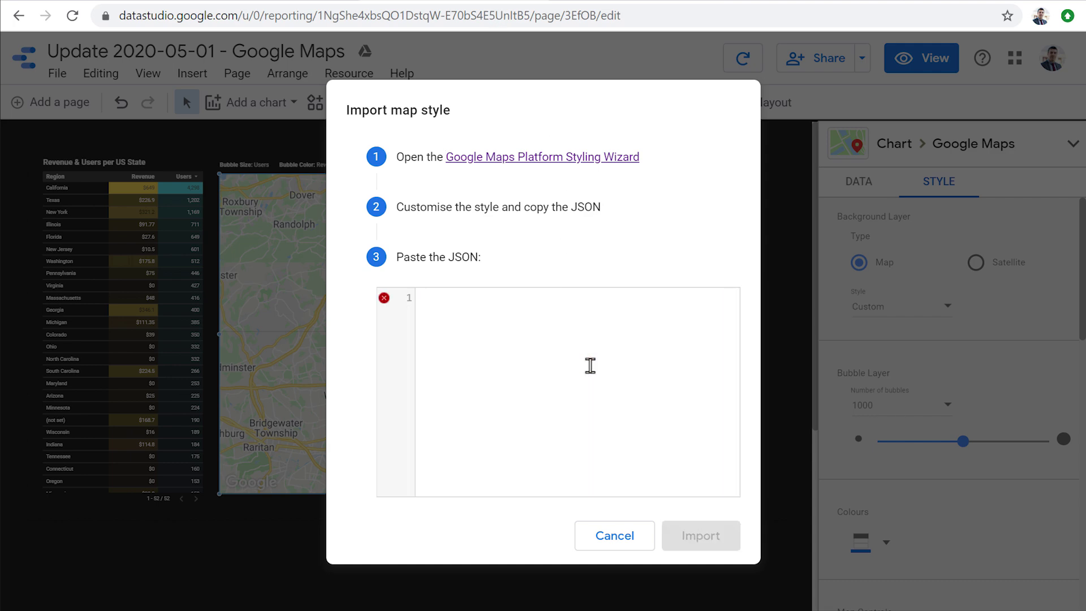
key(ctrl+v)
click(690, 534)
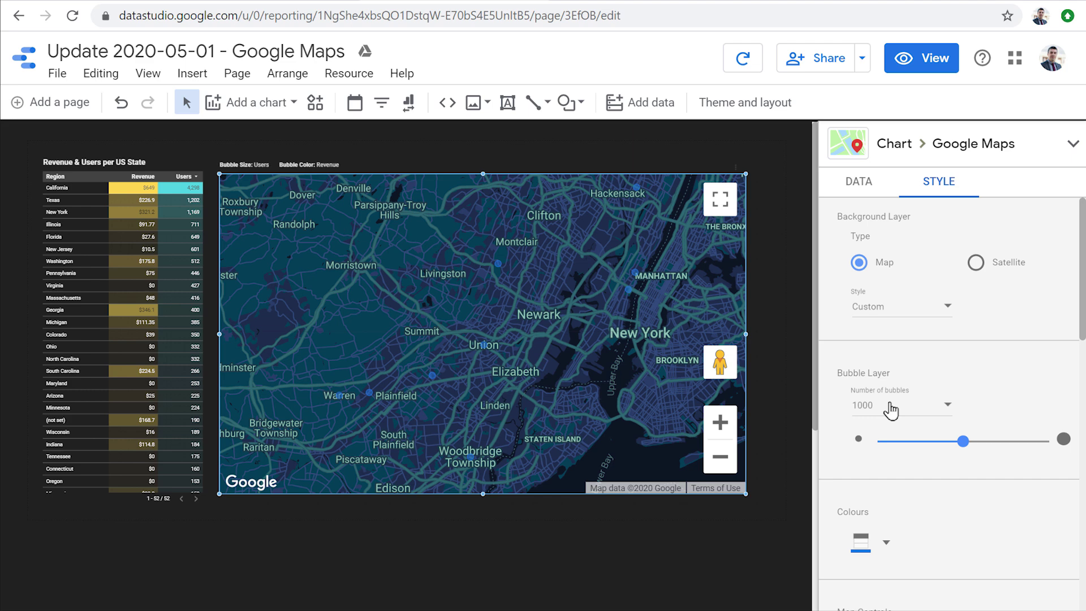
- Set the map's number of bubbles to 5000 and check the world map in view mode
click(922, 411)
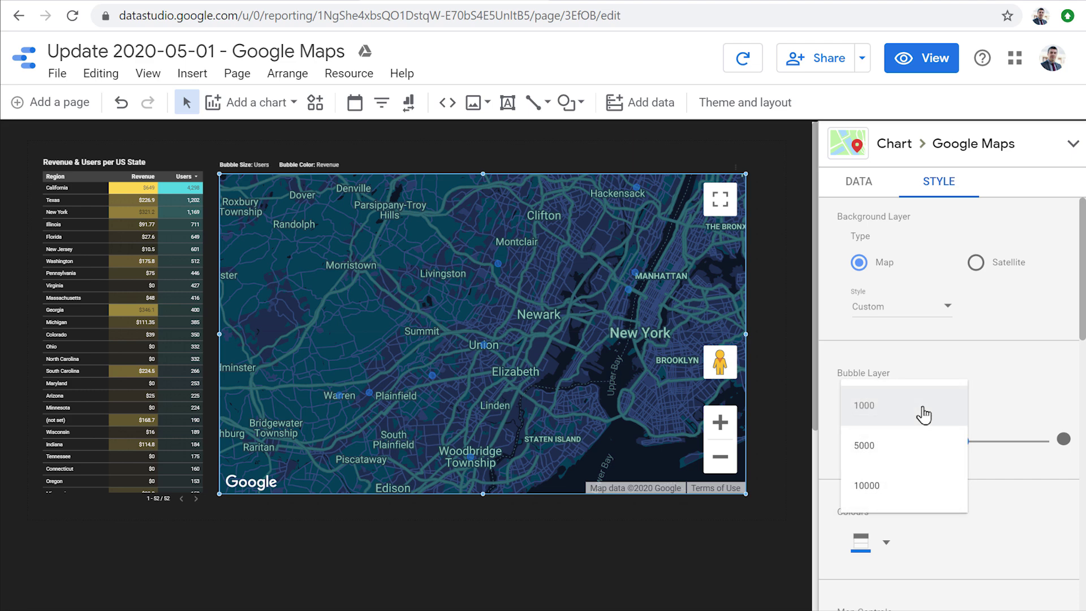
click(926, 446)
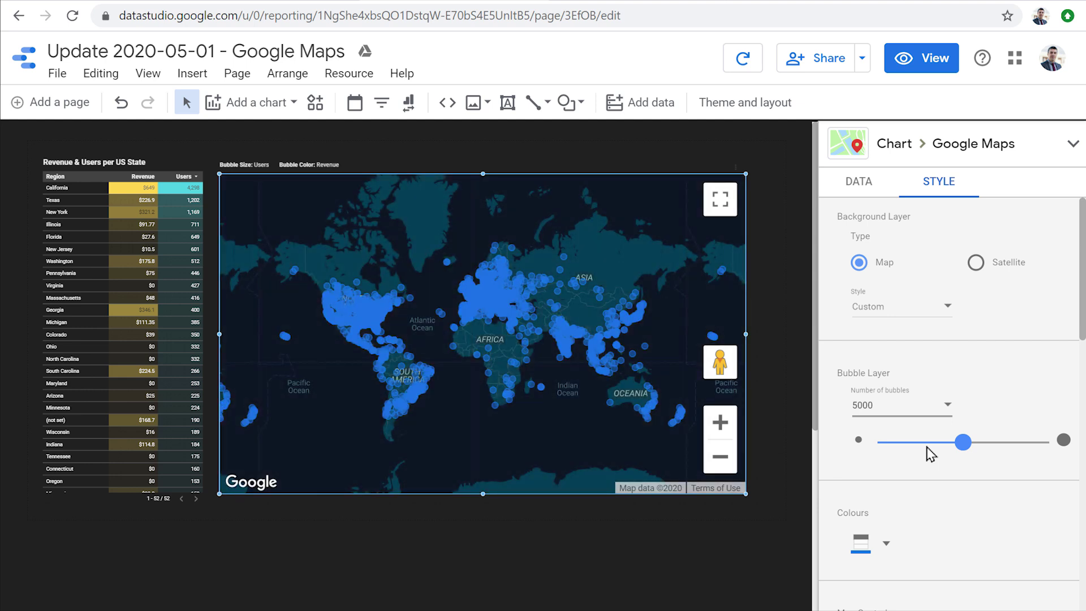
click(915, 64)
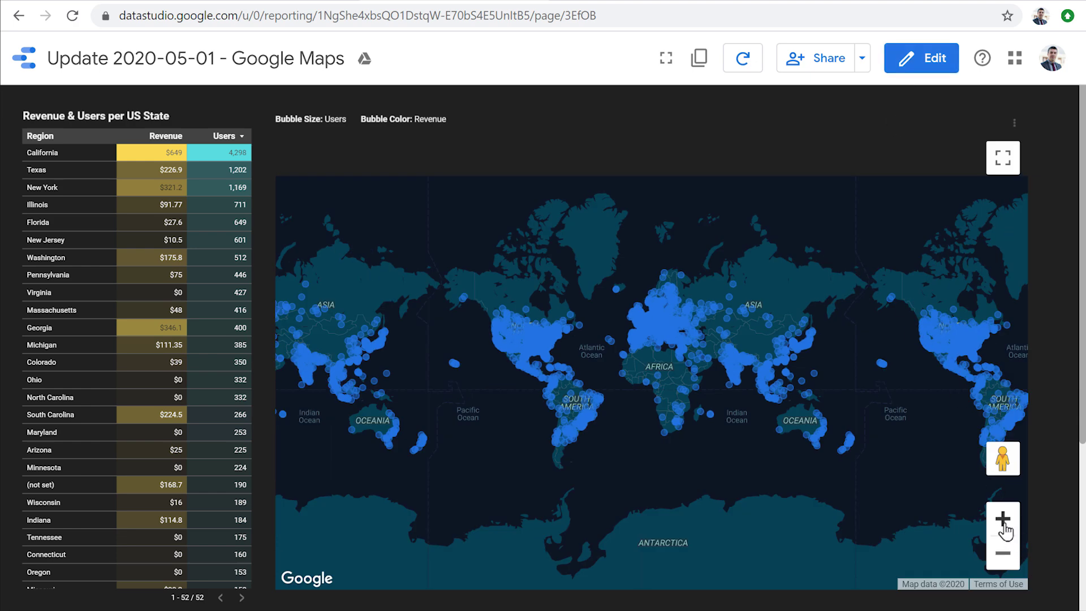
click(1002, 520)
click(1002, 519)
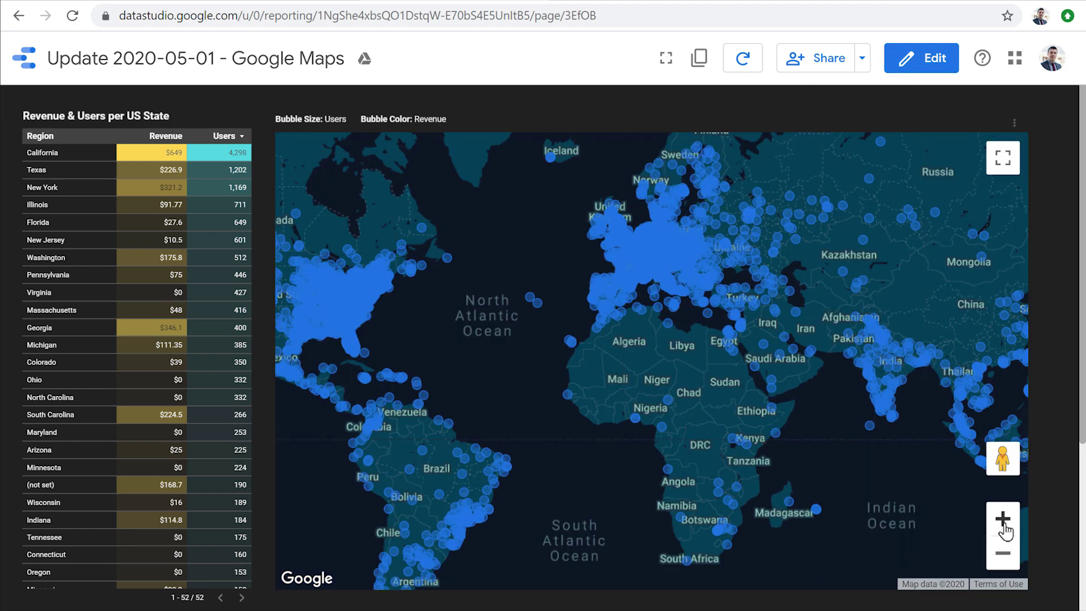
- Examine the city bubbles across the eastern United States and around New York, and return to edit mode
scroll(620, 380, up, 2)
drag(620, 381, 893, 467)
drag(398, 339, 722, 436)
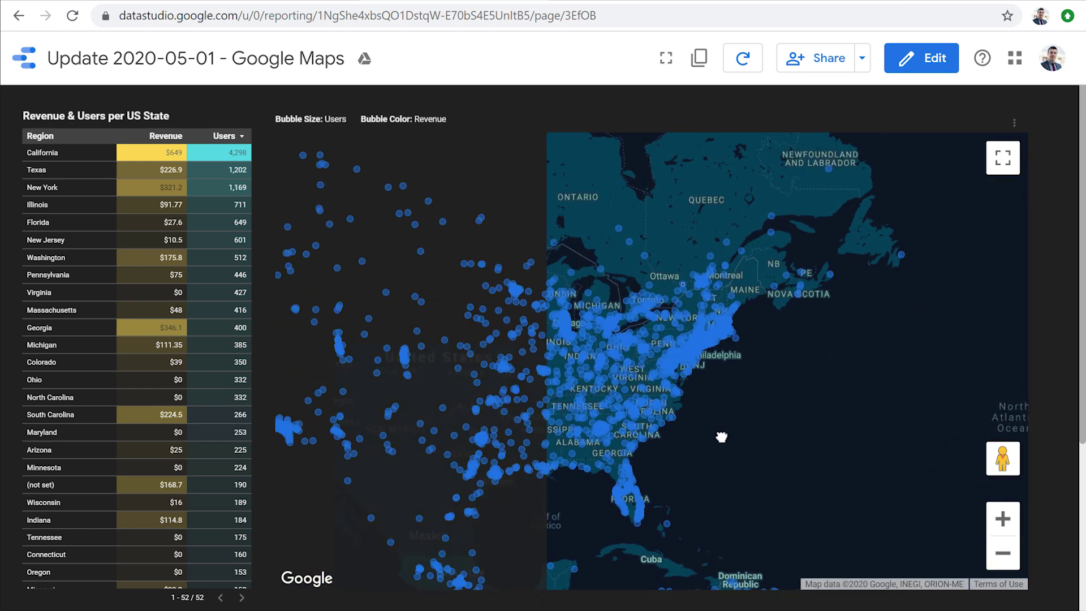
click(1003, 520)
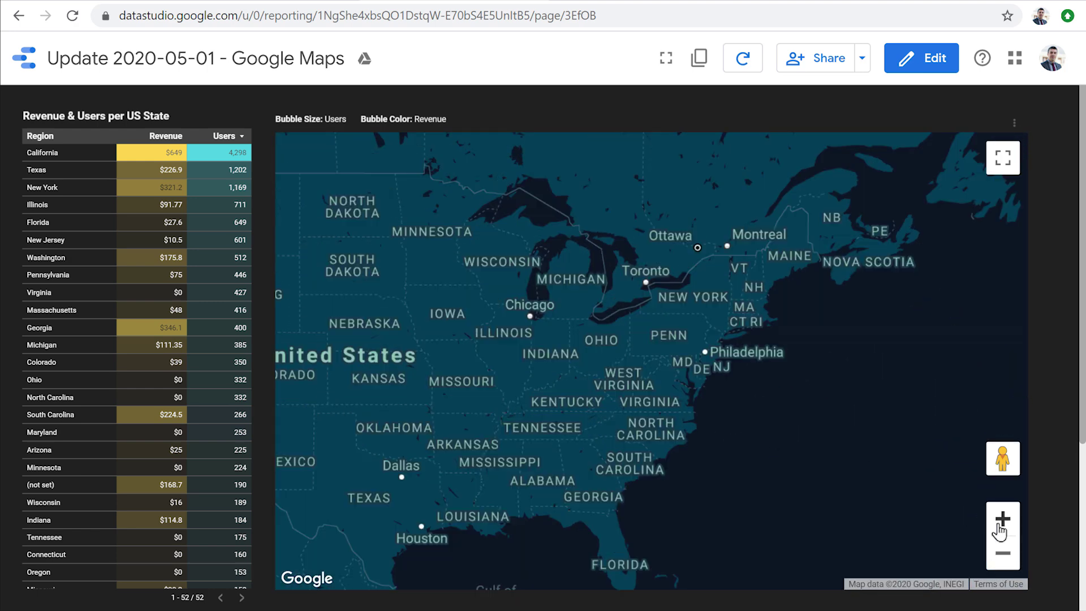
click(1001, 519)
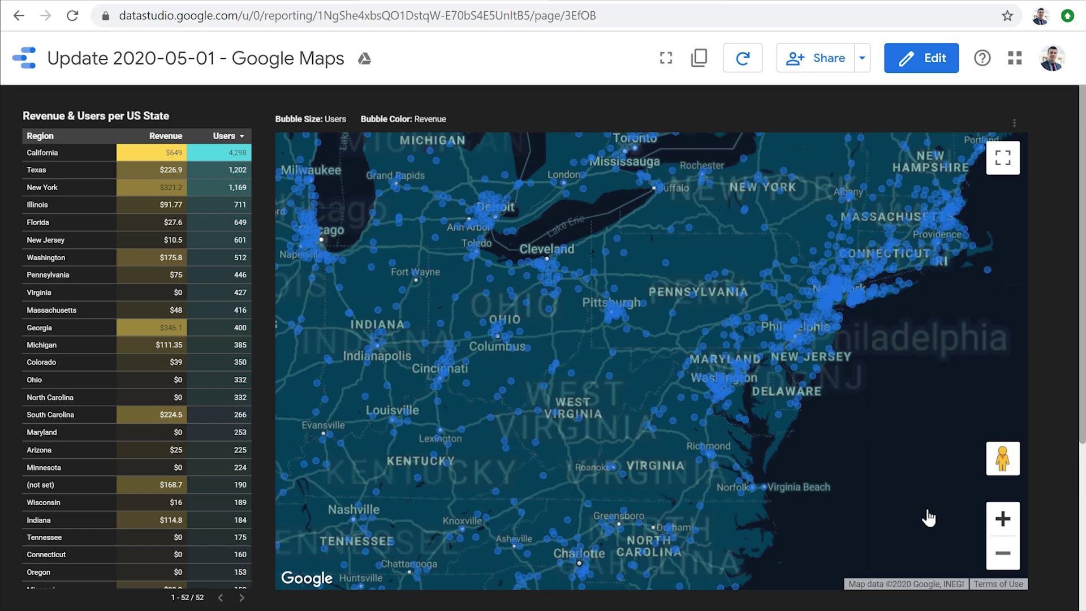
drag(824, 395, 689, 467)
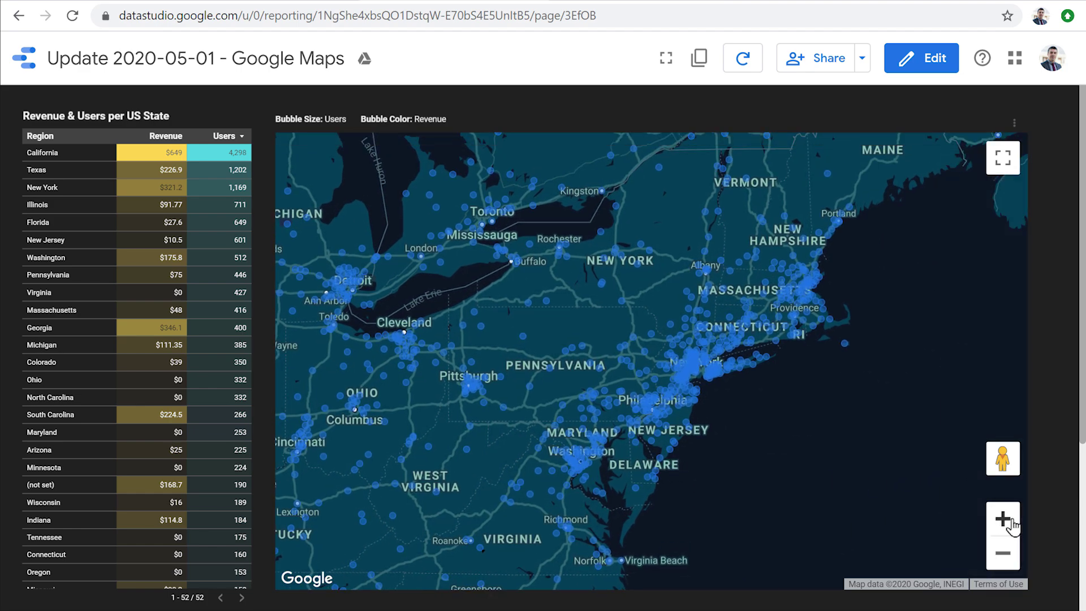
click(1002, 519)
double_click(808, 417)
double_click(628, 403)
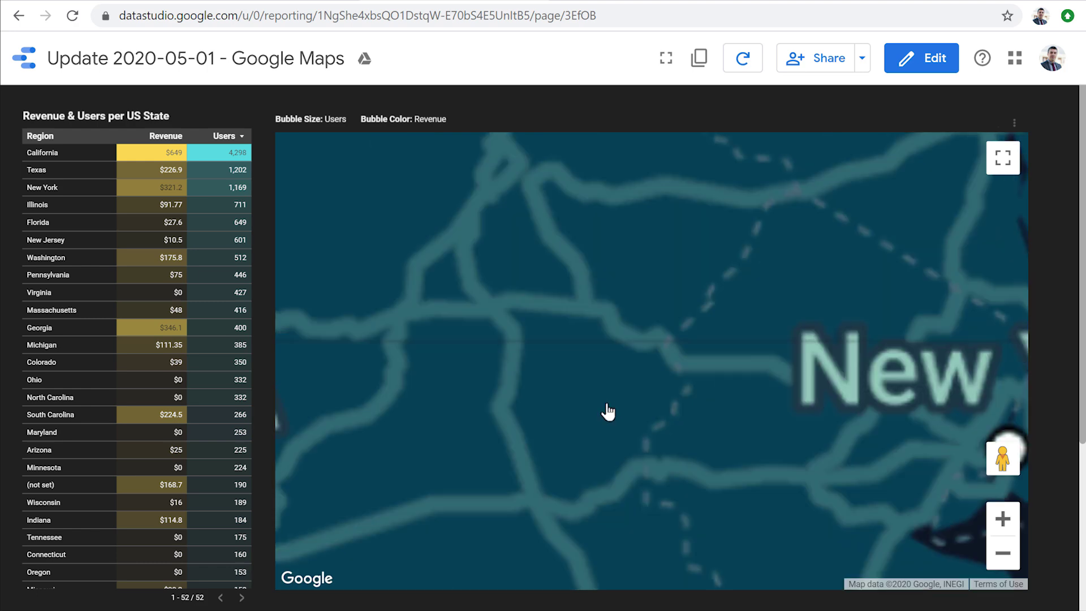
drag(604, 405, 339, 329)
scroll(730, 374, down, 3)
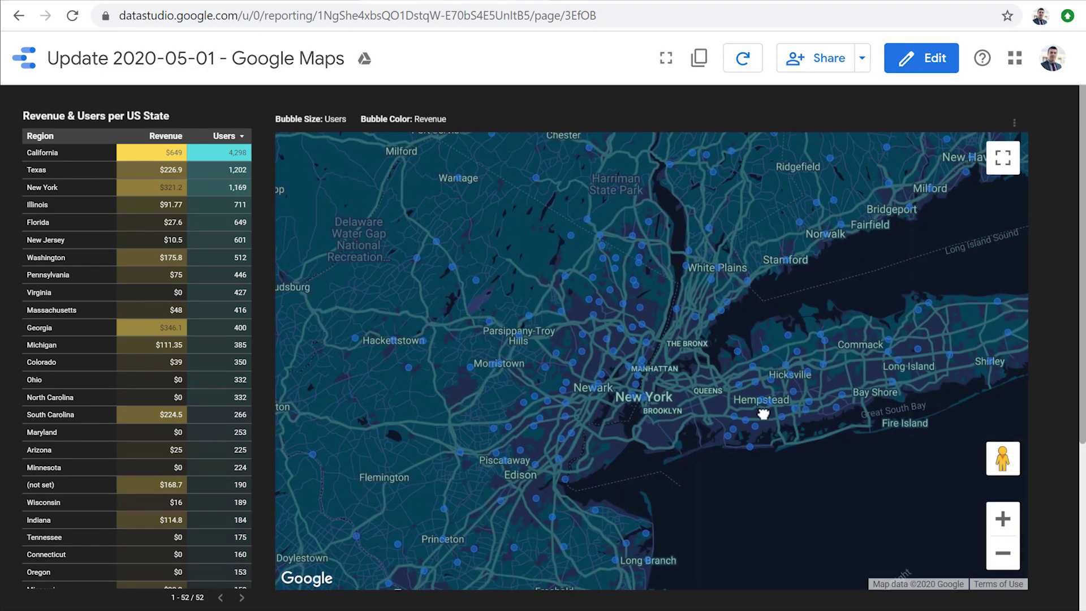
drag(687, 409, 803, 416)
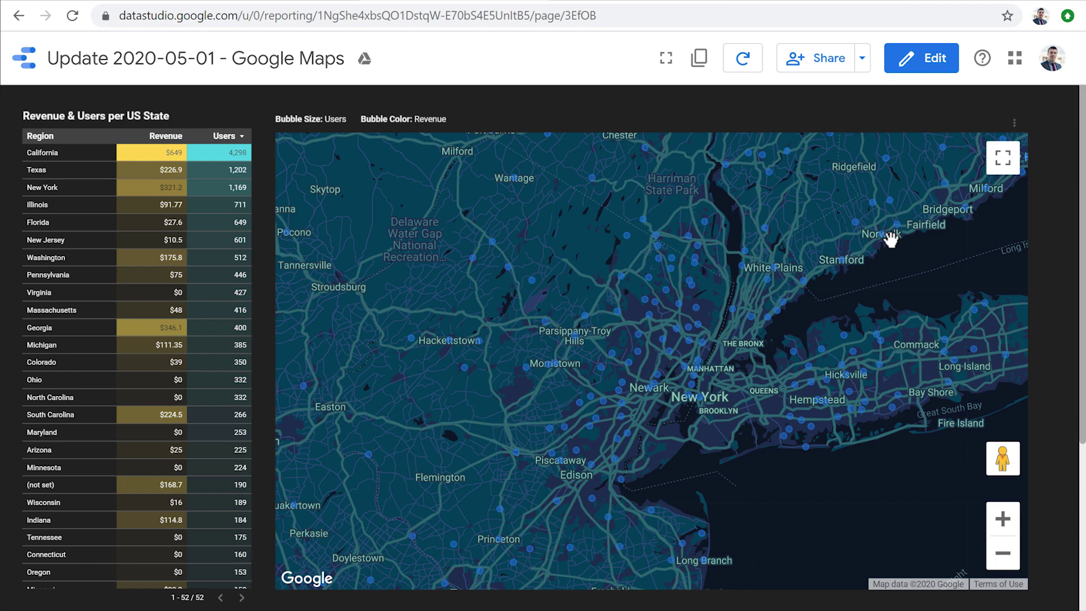
click(911, 71)
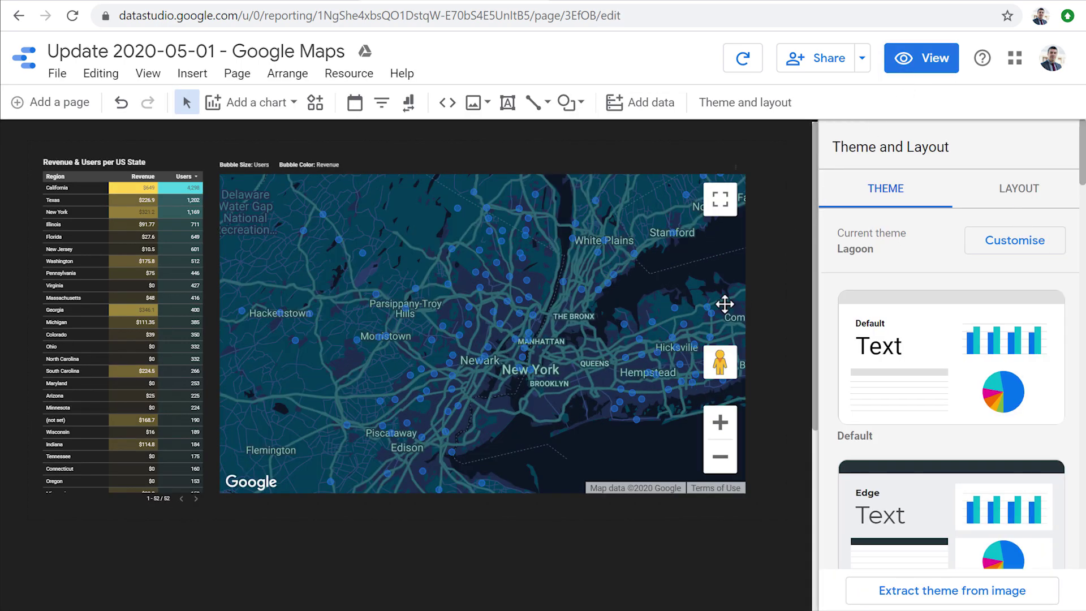
- Try the smallest bubble size on the Google Maps chart, and set it to the maximum
click(724, 303)
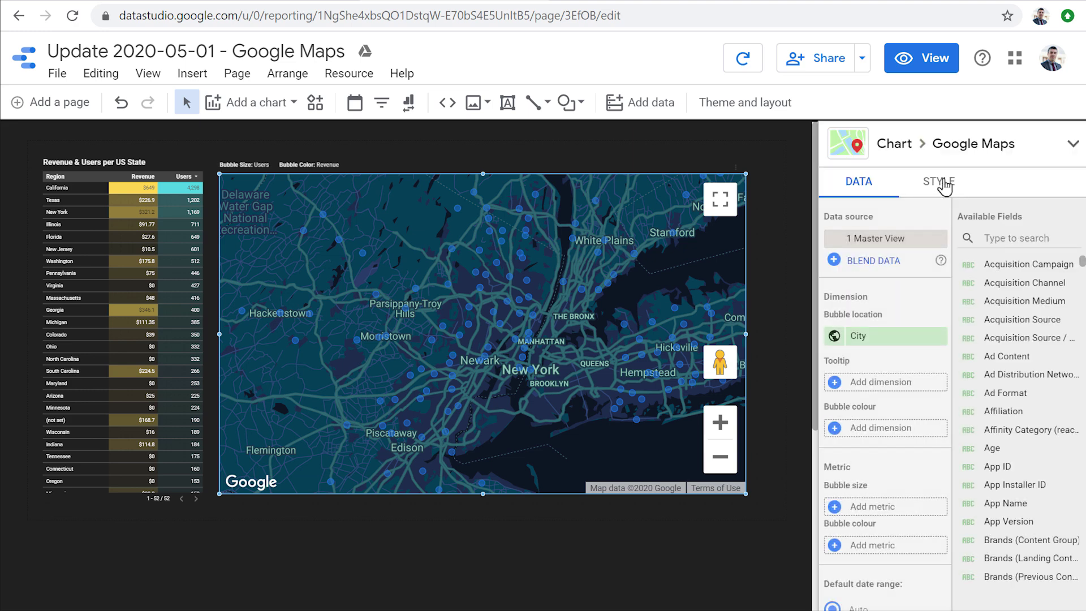
click(943, 186)
scroll(931, 368, down, 2)
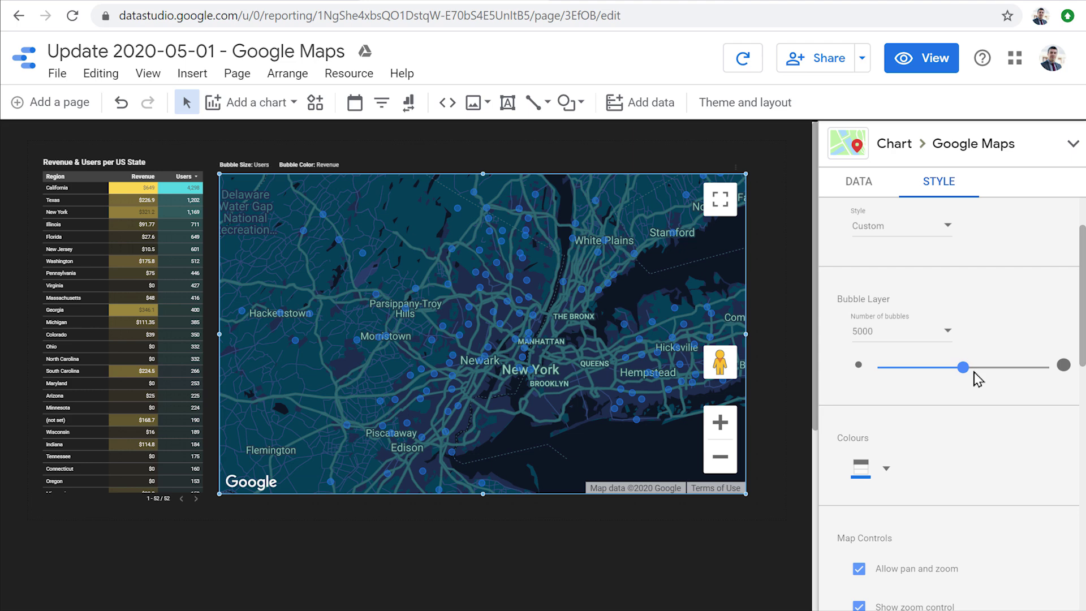
drag(964, 368, 844, 371)
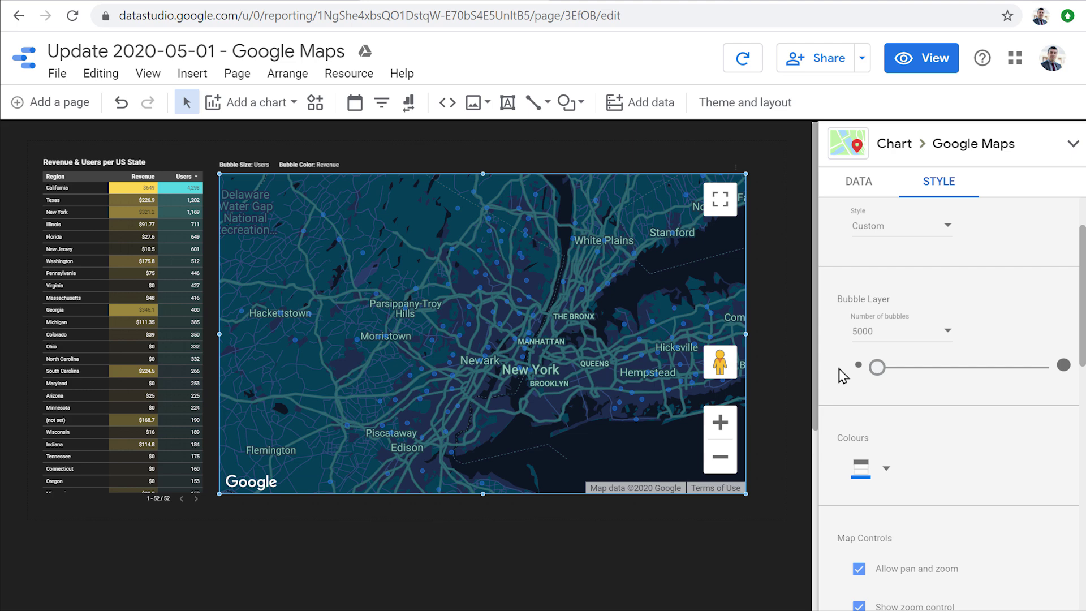
drag(877, 368, 1056, 367)
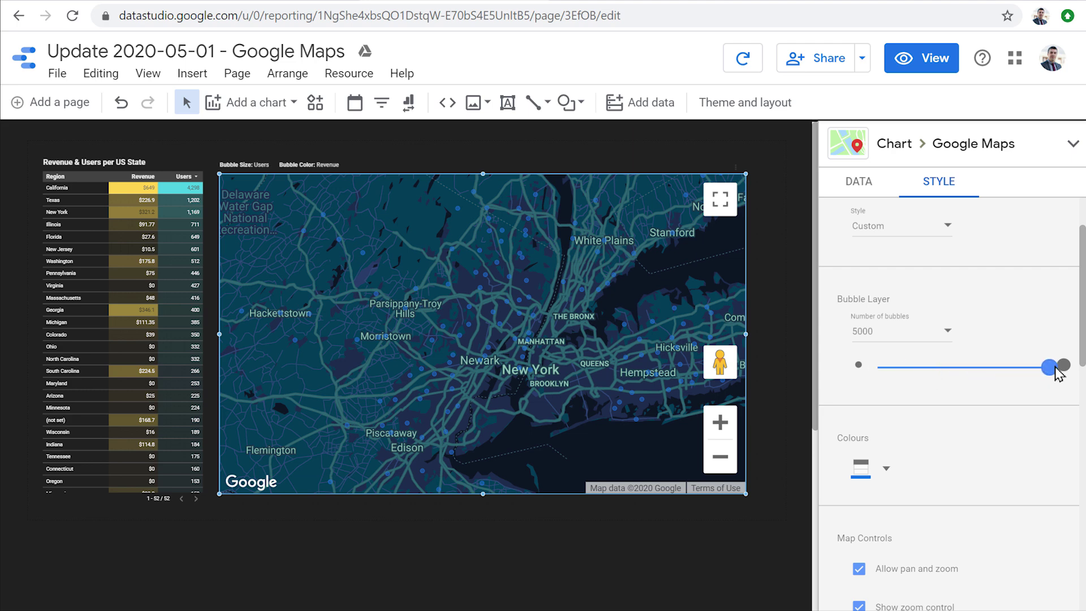
- Change the map's bubble colour to a yellow from the palette
scroll(1058, 373, down, 1)
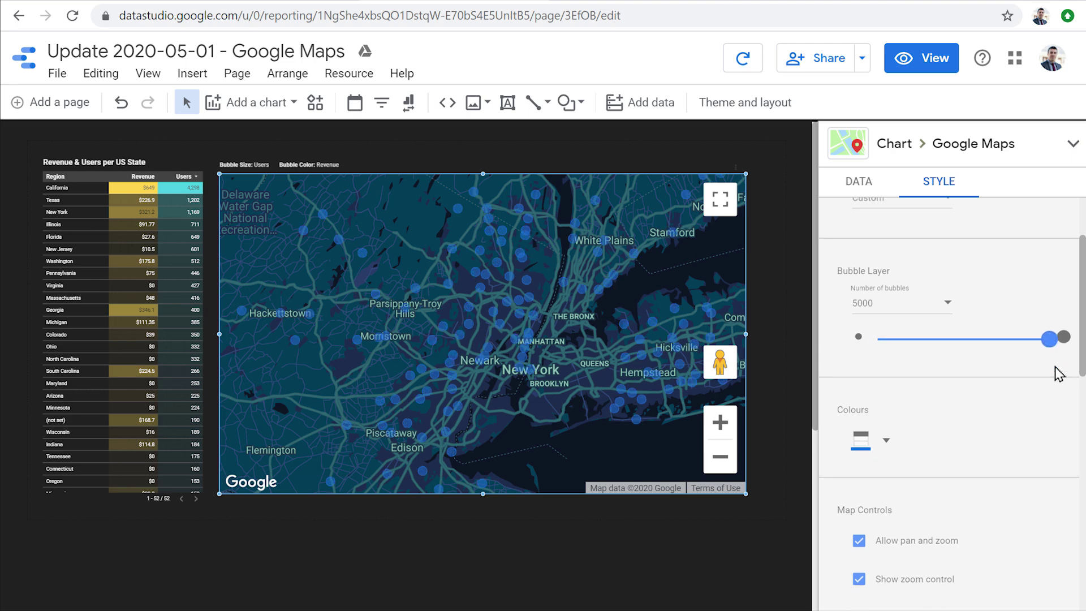
click(887, 446)
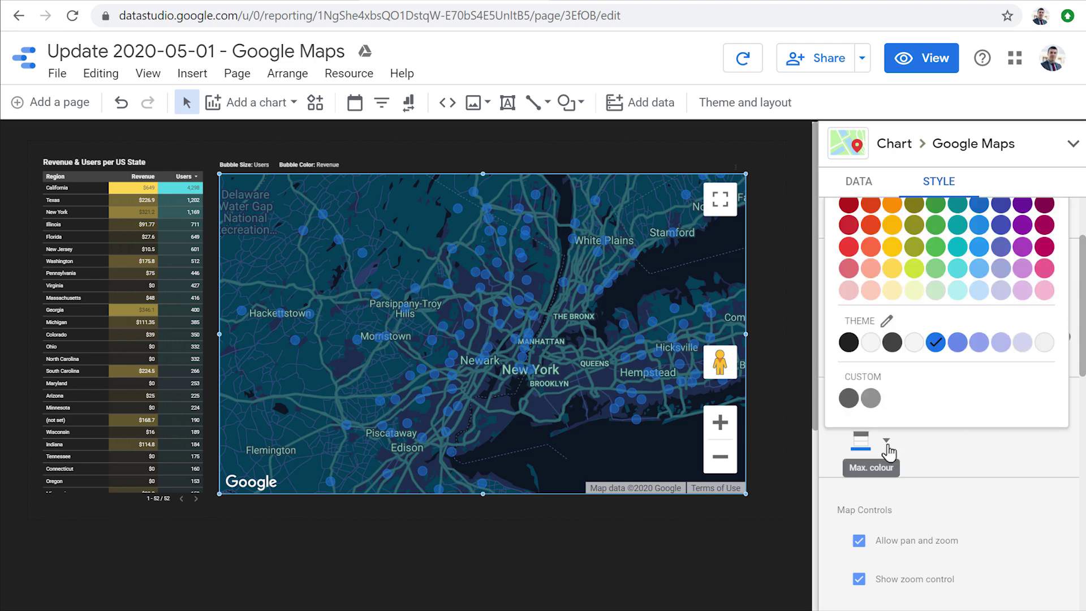
click(895, 275)
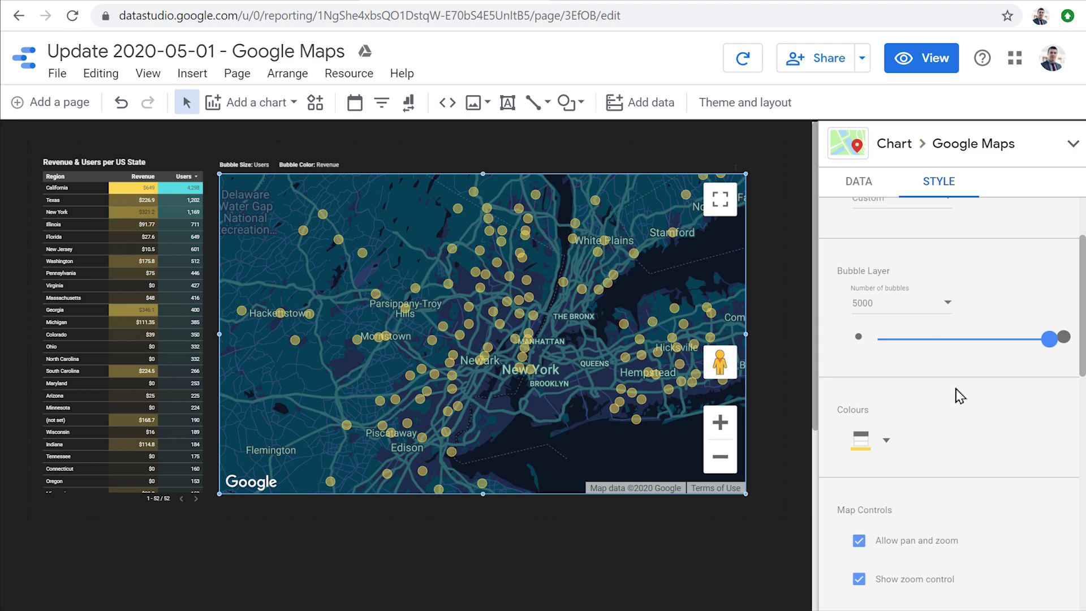
- Disable Allow pan and zoom and Show Street View control for the map, and toggle the fullscreen control off and back on
scroll(892, 396, down, 2)
scroll(960, 397, down, 3)
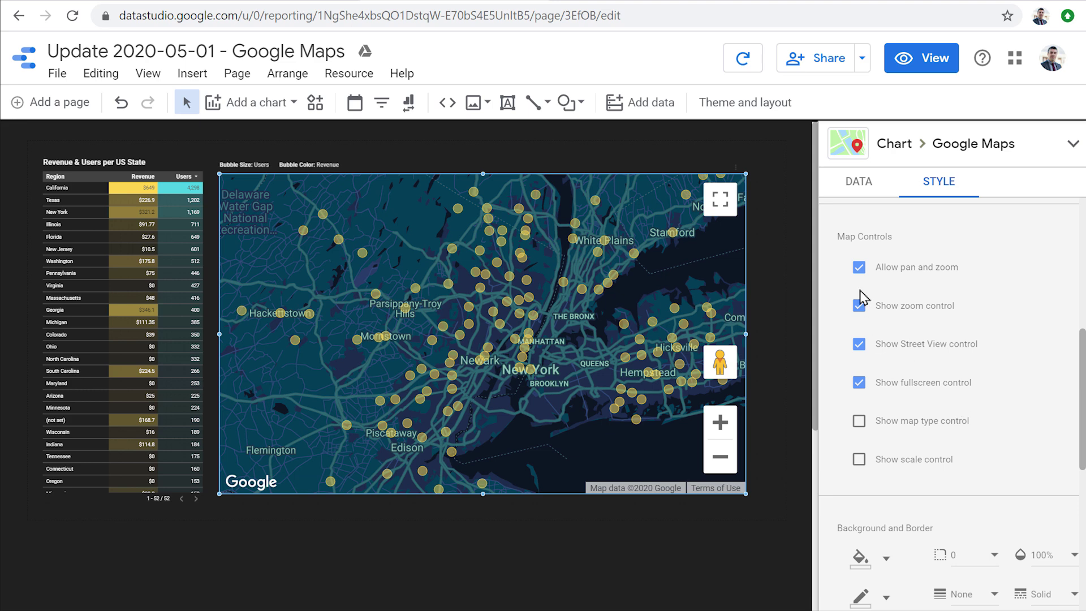
click(859, 268)
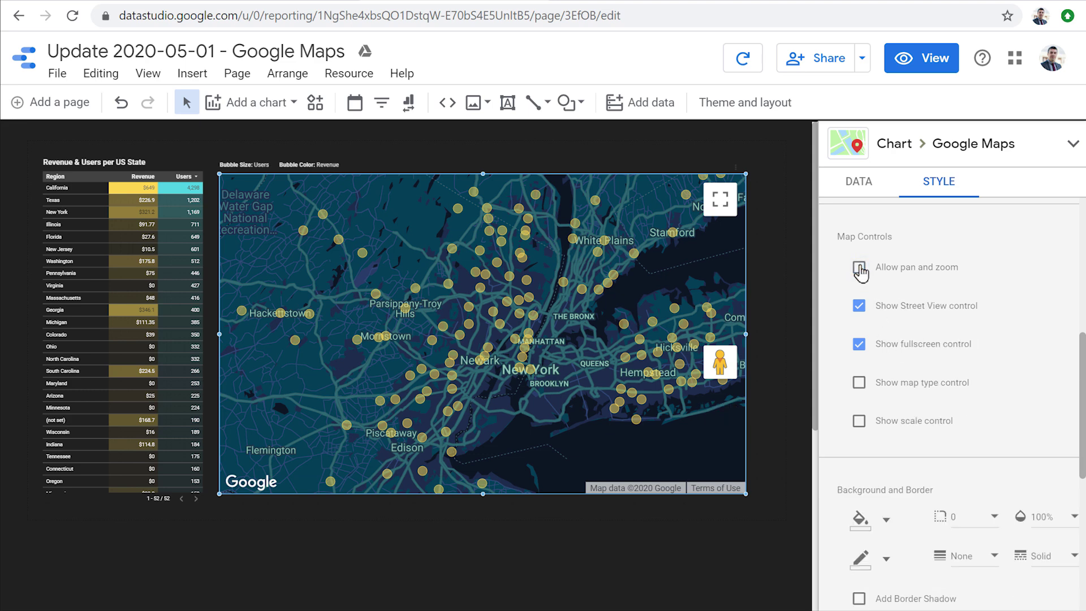
click(859, 308)
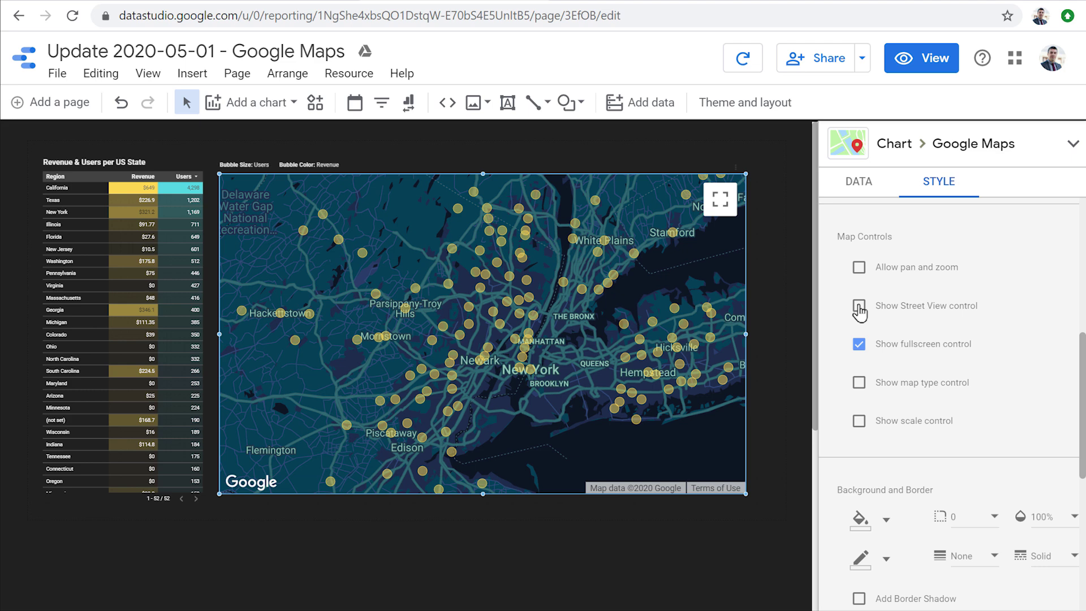
click(859, 347)
click(859, 346)
- Preview the map in view mode, expand it to full screen and exit, and return to edit mode
click(928, 59)
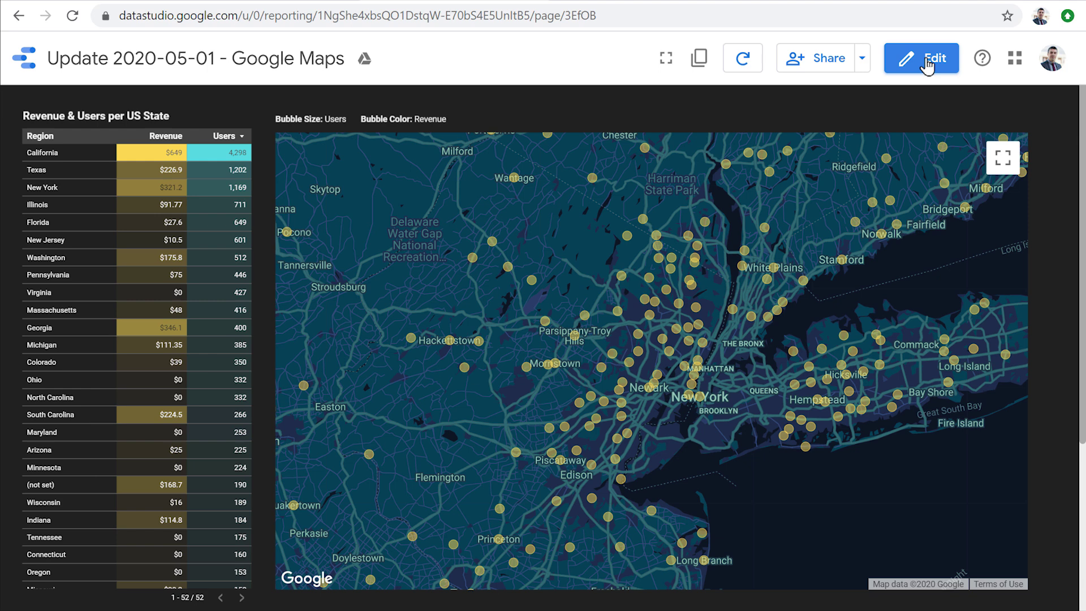
click(1003, 161)
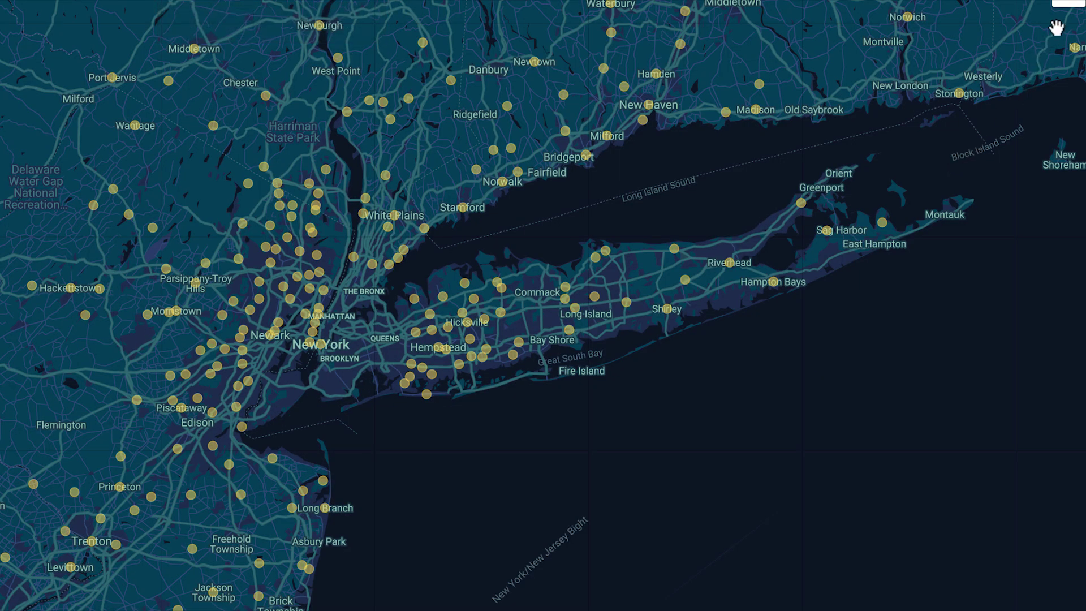
click(1069, 5)
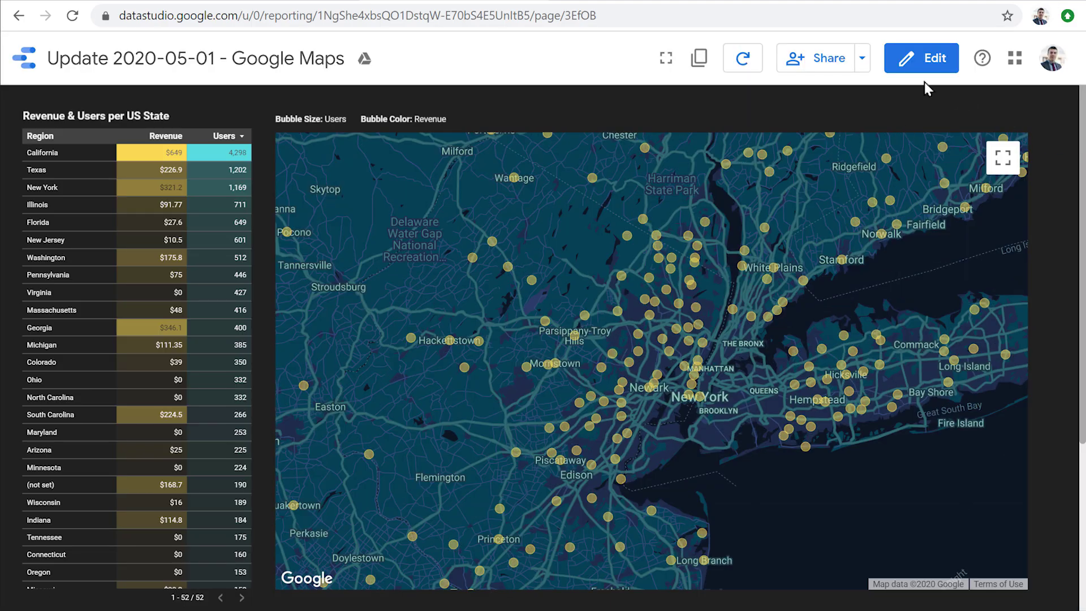
click(927, 65)
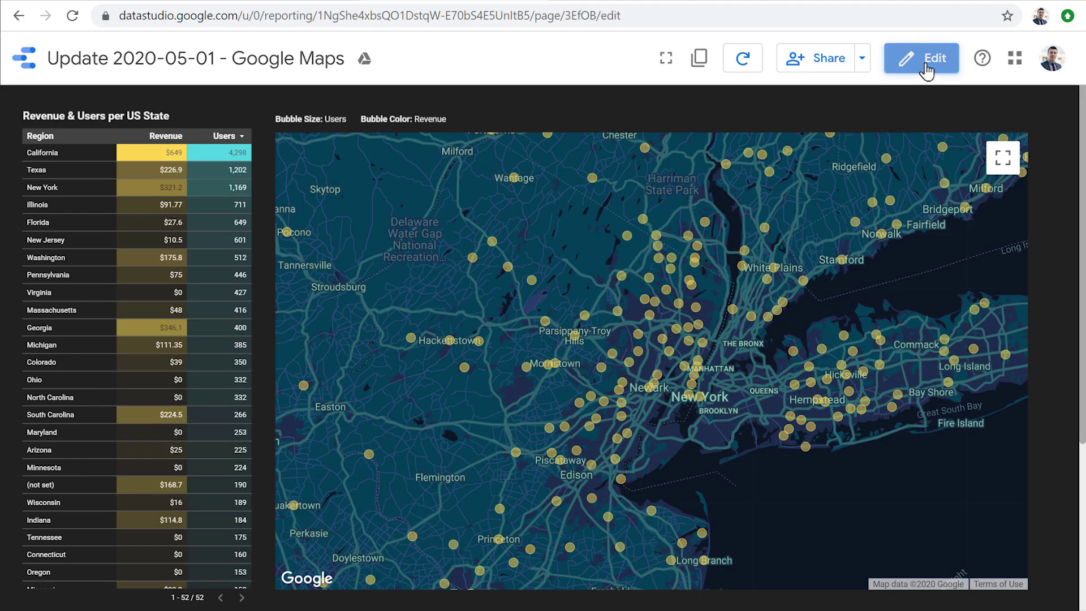
- Turn off the map's fullscreen control in its style settings
click(687, 287)
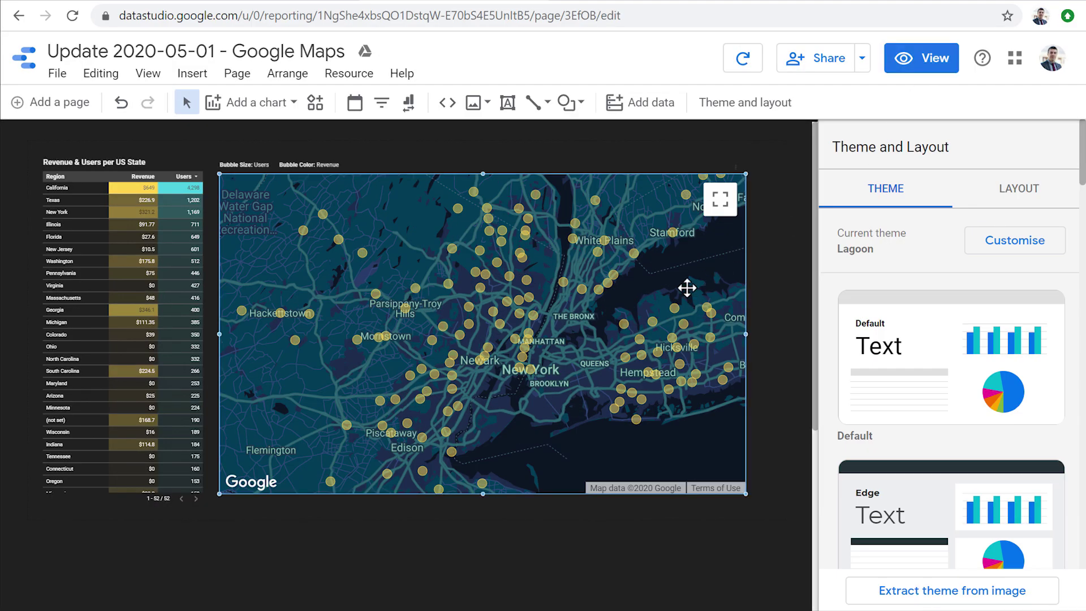
click(950, 194)
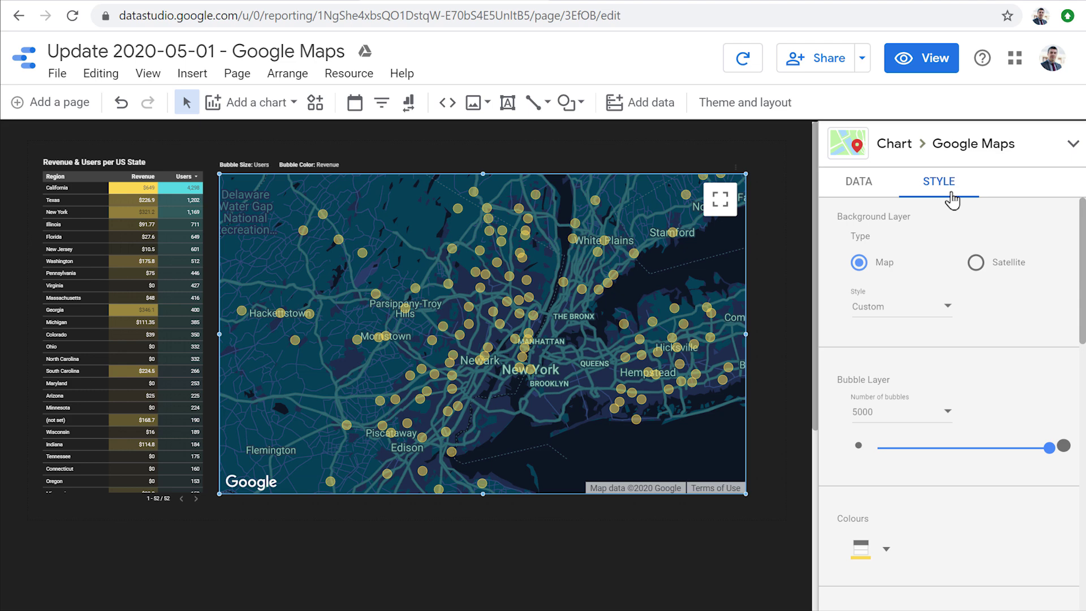
scroll(1080, 282, down, 1)
drag(1080, 275, 1081, 401)
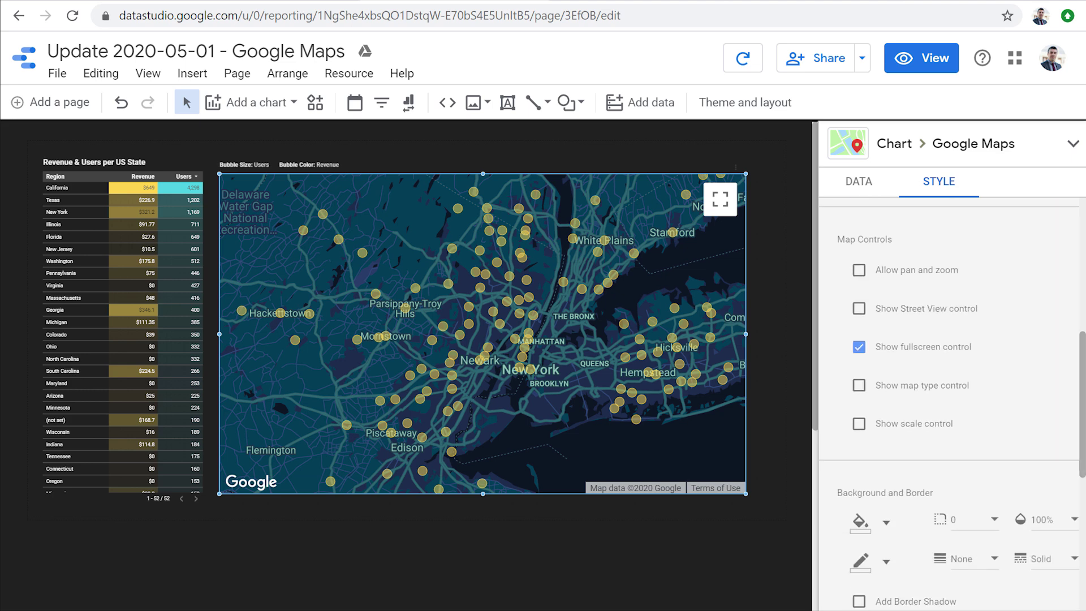
click(860, 348)
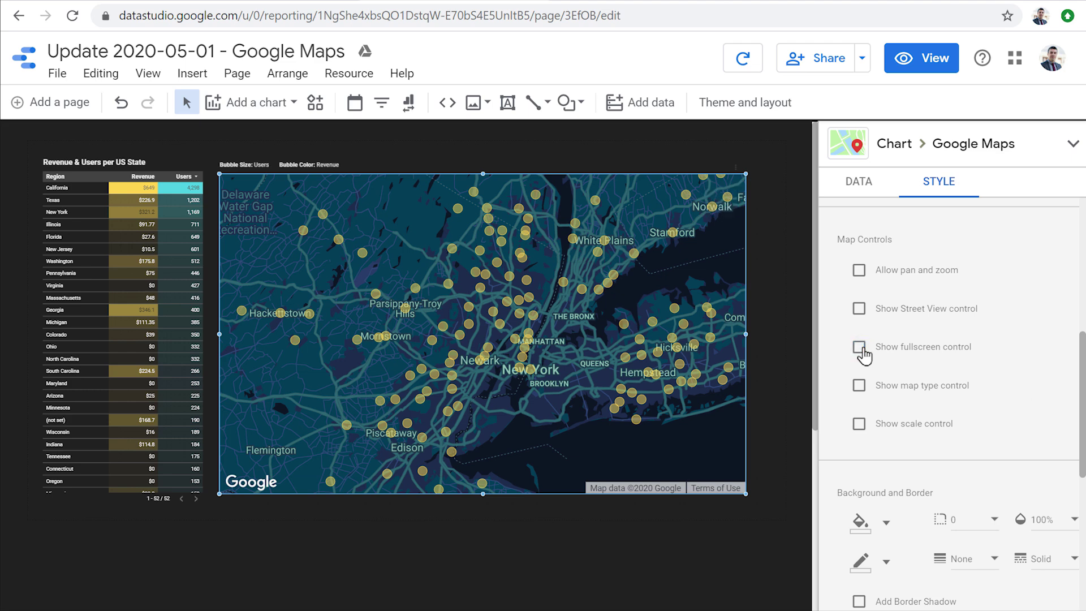
- Try the map type and scale controls on the map, and turn both off again
click(859, 385)
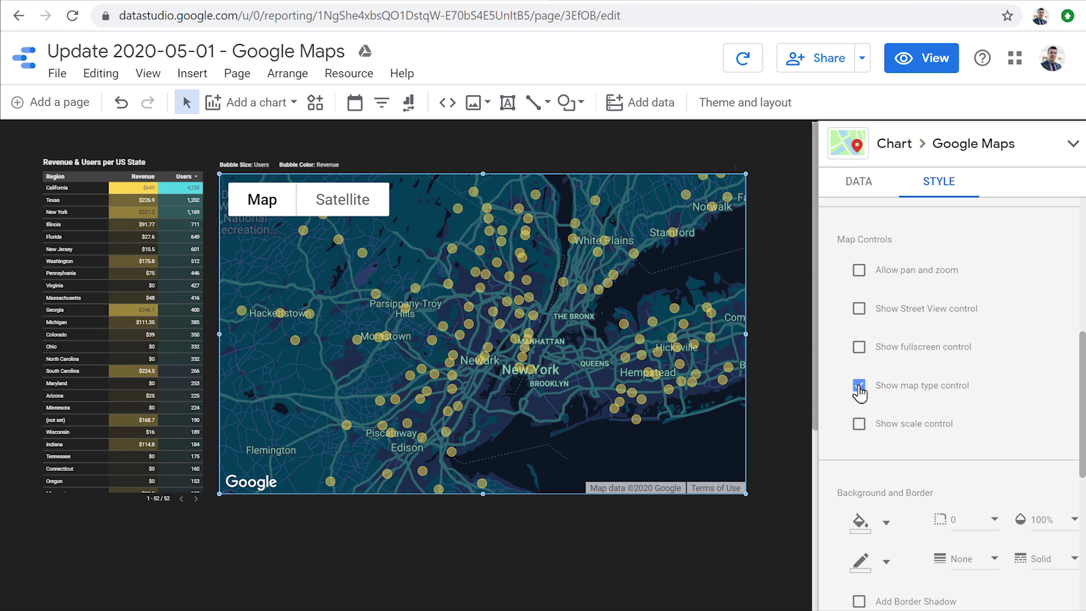
click(858, 427)
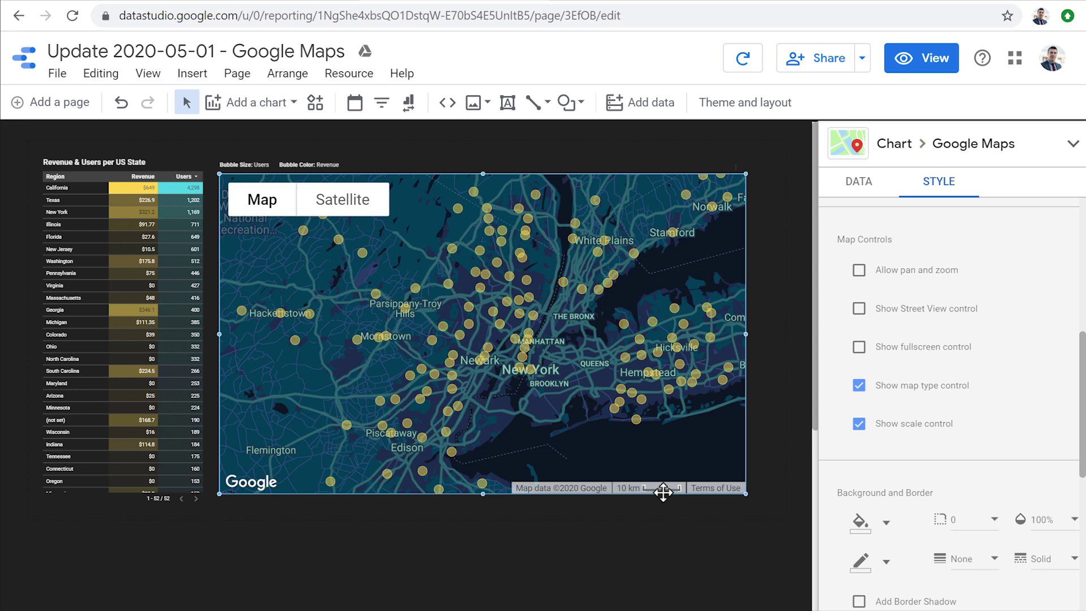
click(859, 424)
click(859, 386)
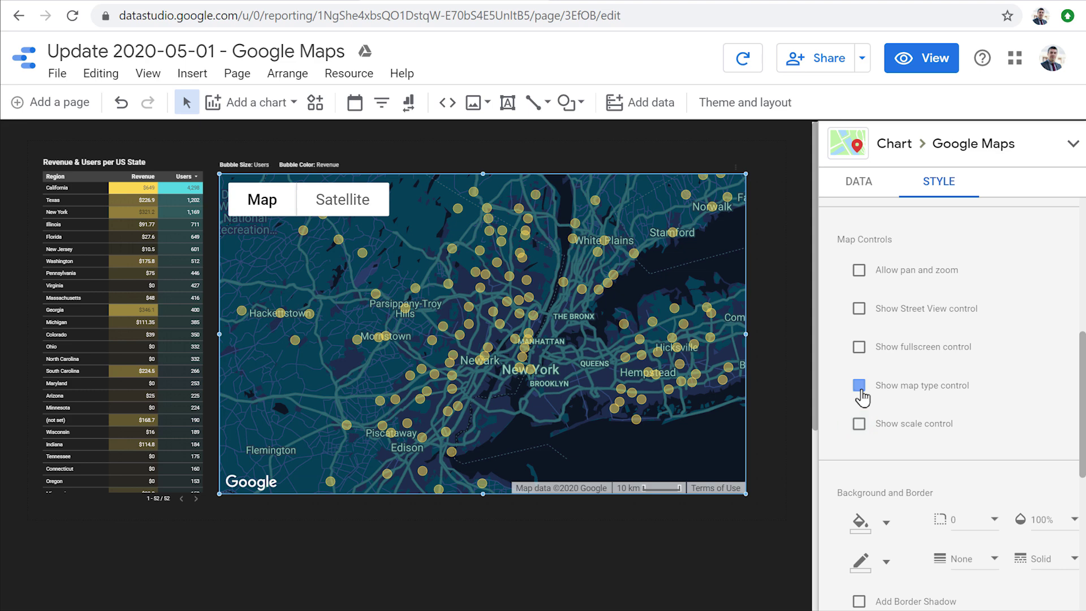
- Re-enable Allow pan and zoom on the map, and give it a border of weight 2 in a light purple theme colour
click(860, 270)
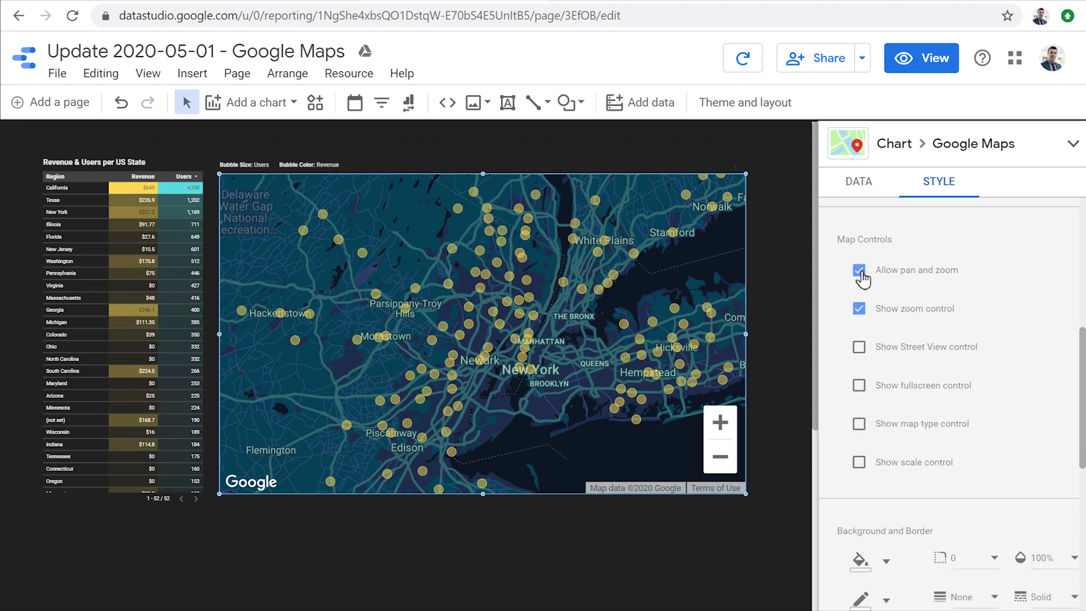
drag(1081, 350, 1081, 455)
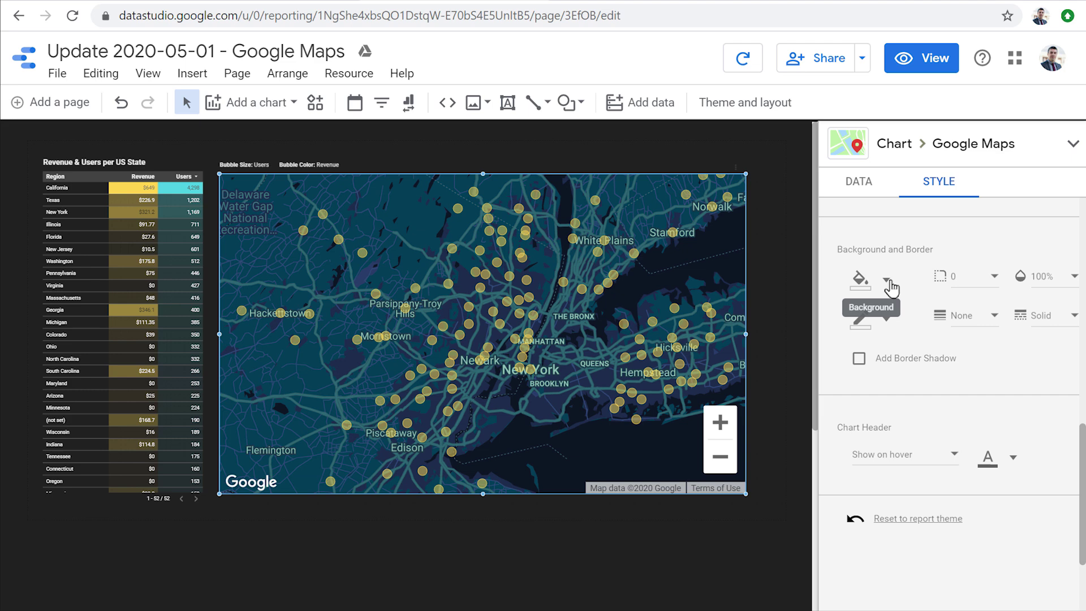
click(973, 323)
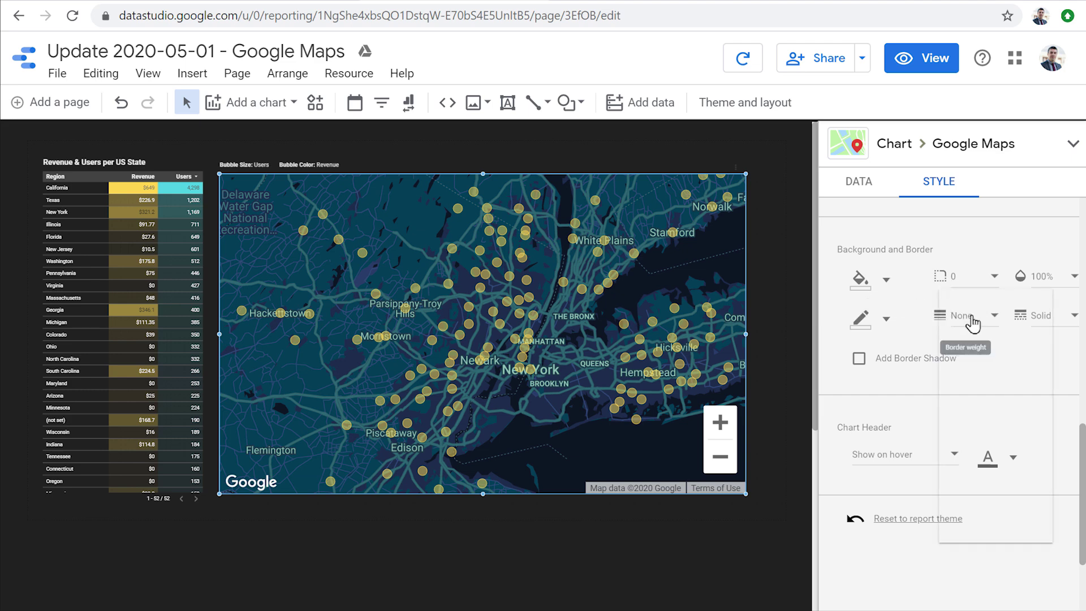
click(967, 408)
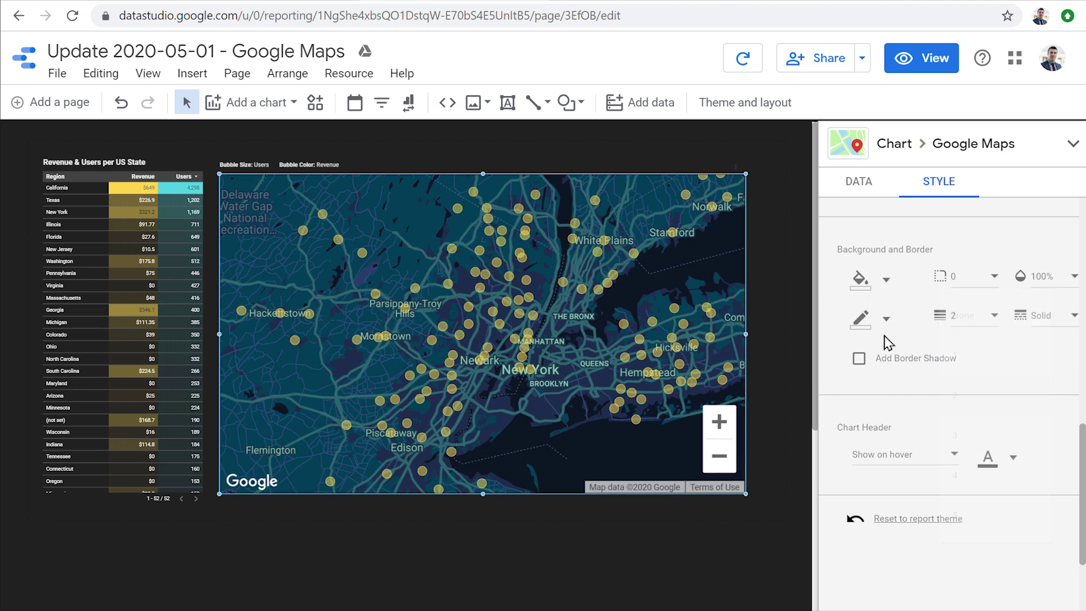
click(886, 320)
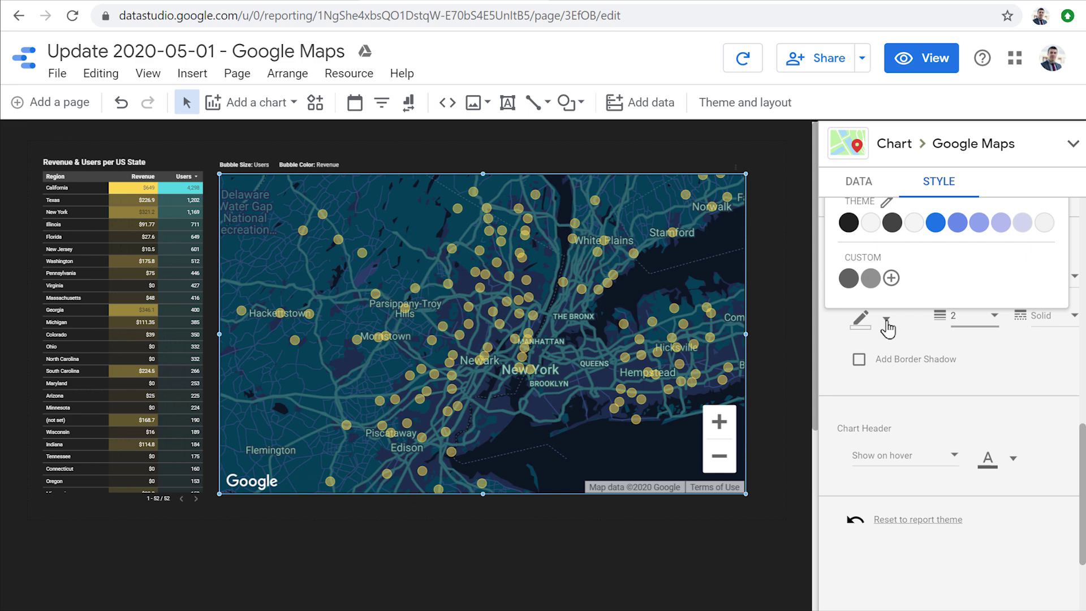
click(1001, 223)
click(769, 347)
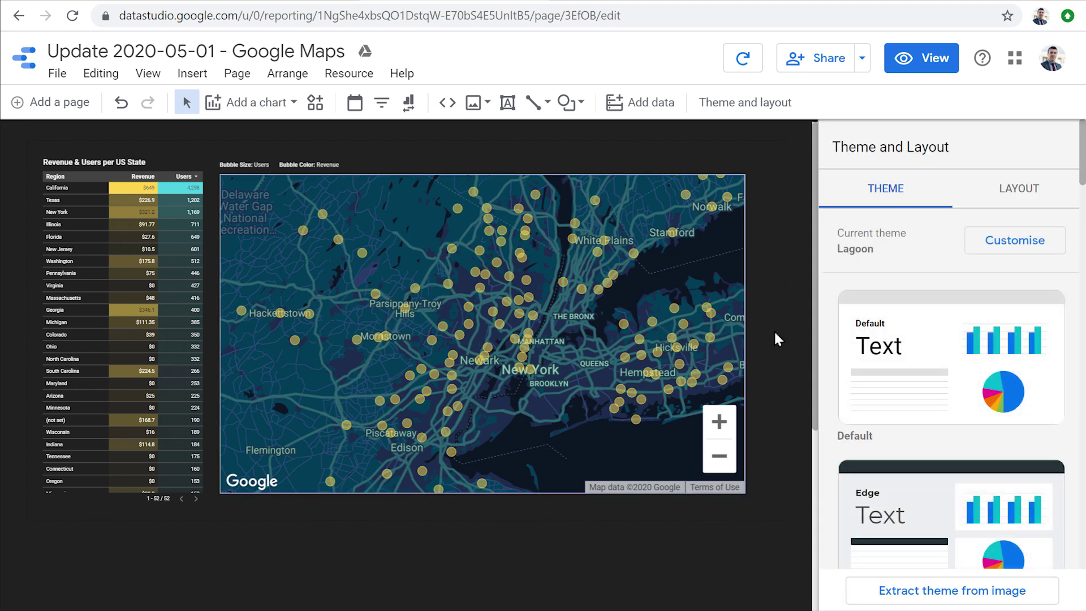
- Change the map's bubble location dimension to Region
click(637, 313)
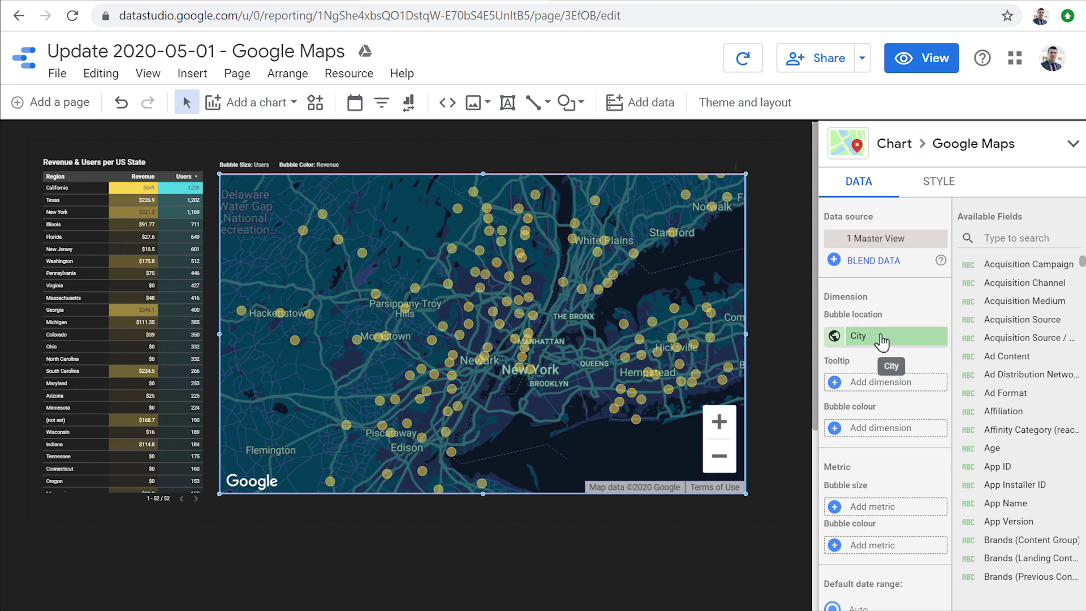
click(882, 336)
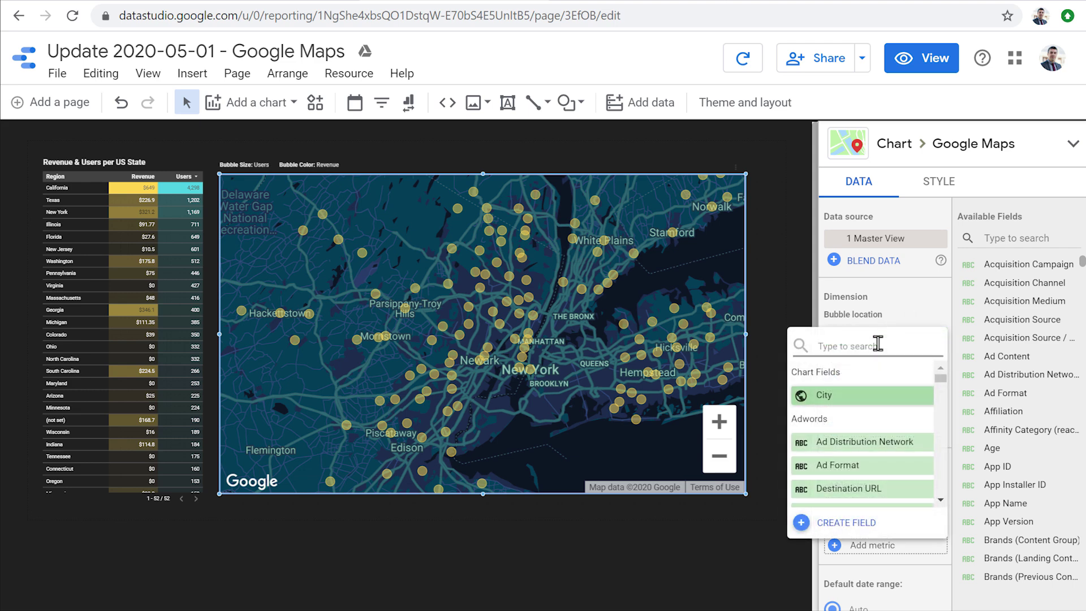
text(region)
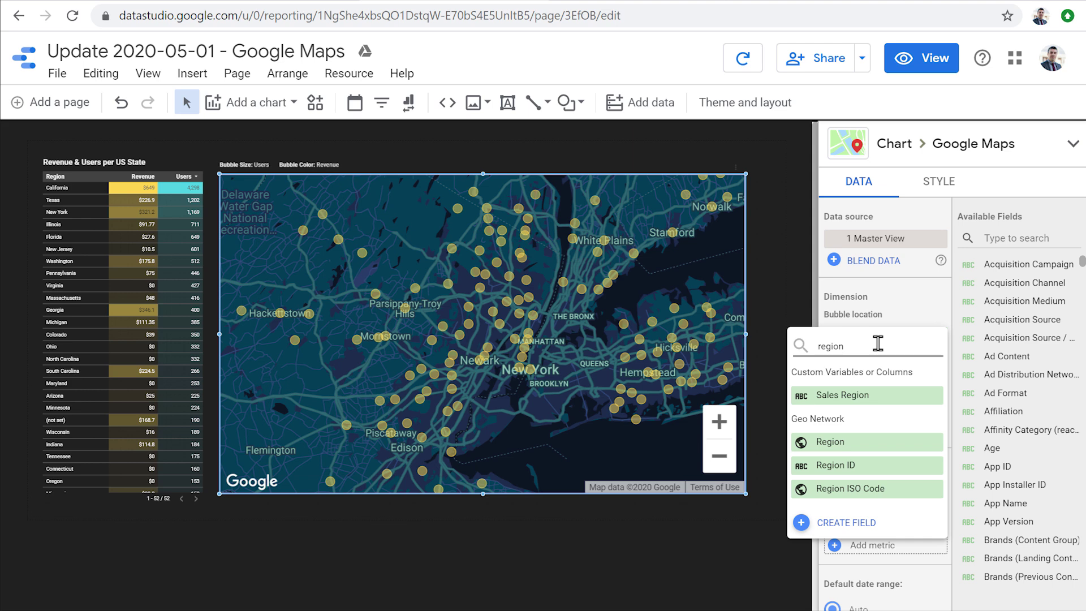
click(842, 443)
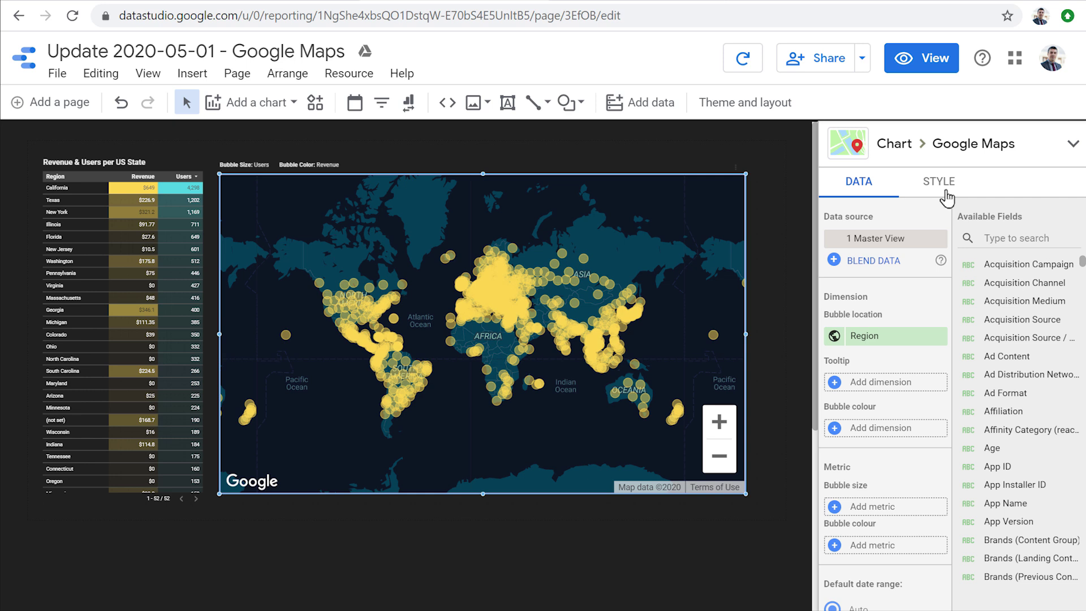
- Reduce the map's bubble size to about 30% of its range, and check the available numbers of bubbles without choosing another
click(947, 198)
drag(1054, 450, 933, 452)
click(905, 416)
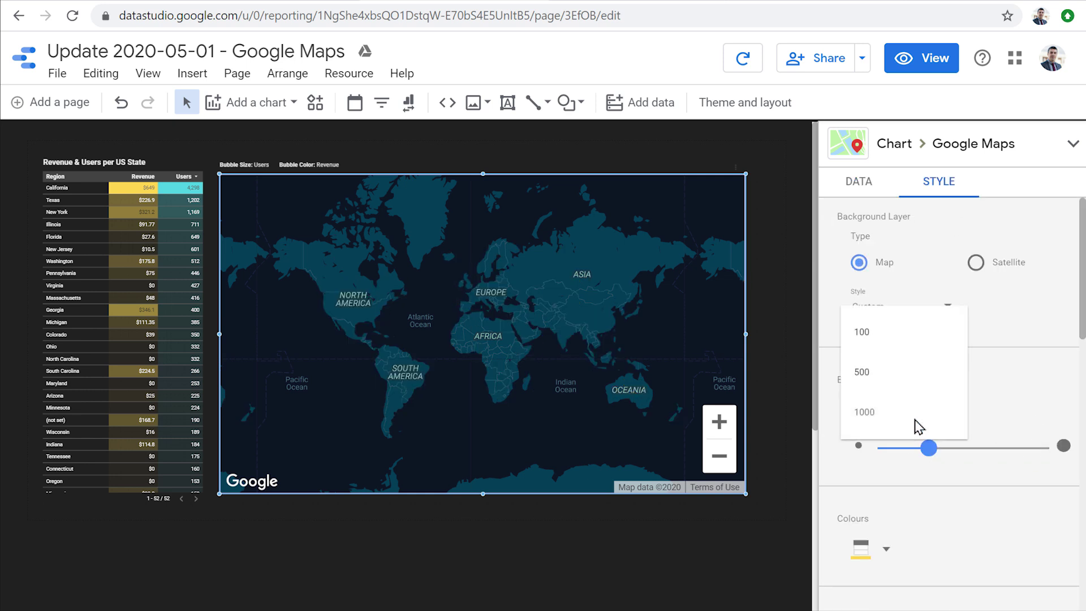
click(1017, 408)
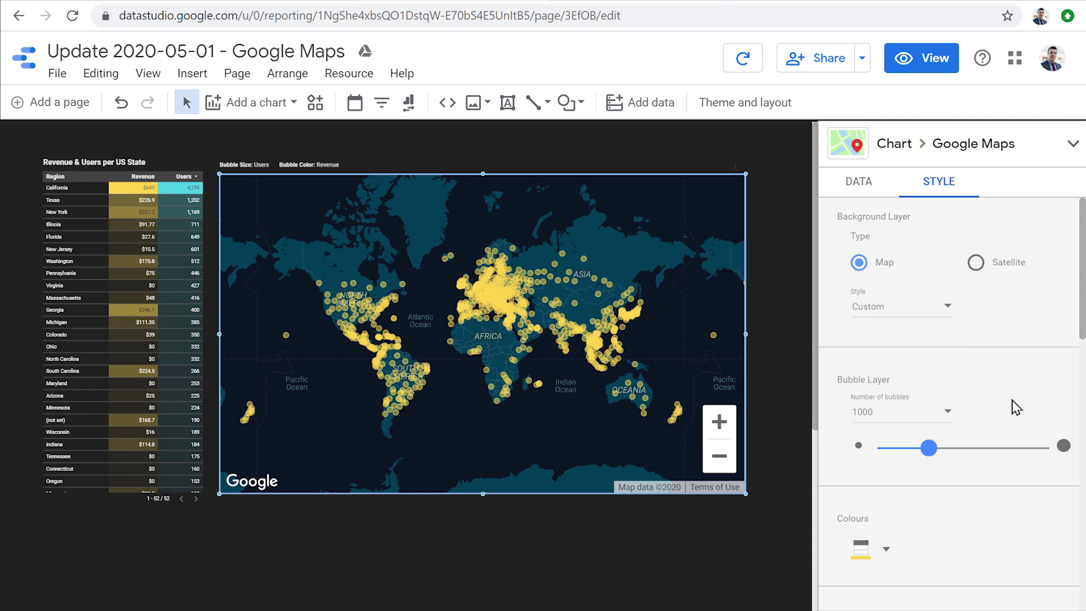
- Review the map's data settings and show the region bubble map in view mode
click(856, 196)
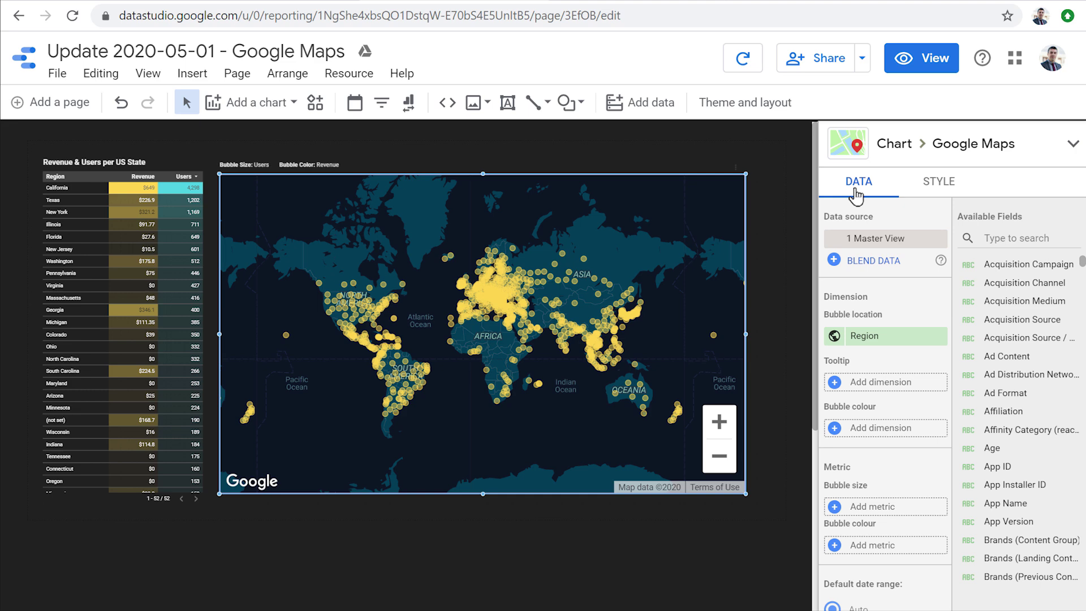
click(904, 67)
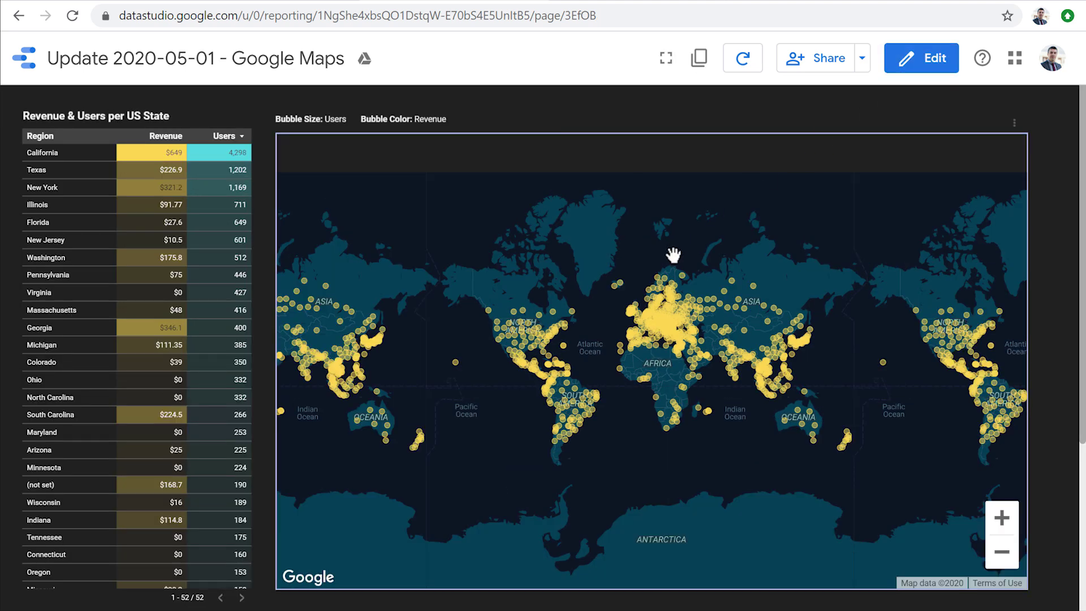
- Examine the region bubbles over North America on the map in view mode
mouse_move(683, 286)
click(1001, 520)
scroll(512, 349, up, 1)
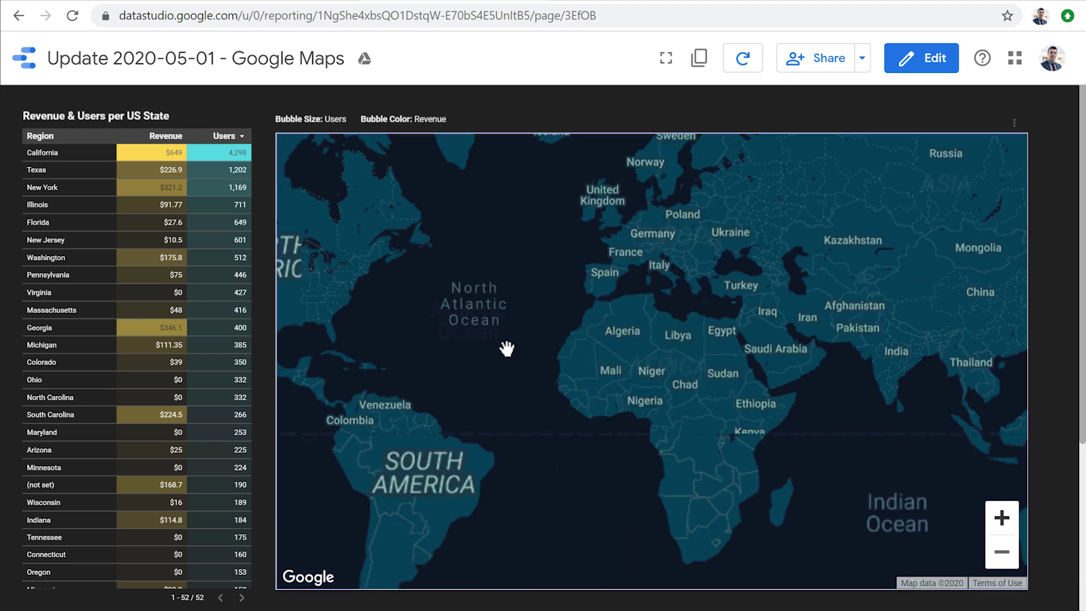
scroll(470, 345, up, 1)
drag(845, 444, 996, 457)
drag(567, 347, 805, 435)
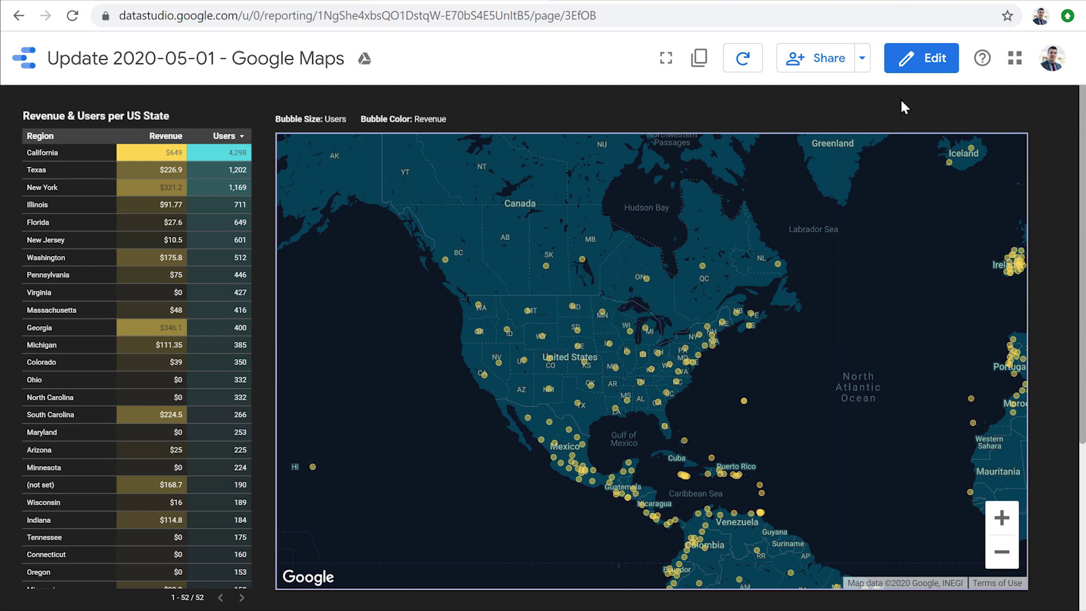
- Return to edit mode and add Region ID as the map's tooltip dimension
click(913, 66)
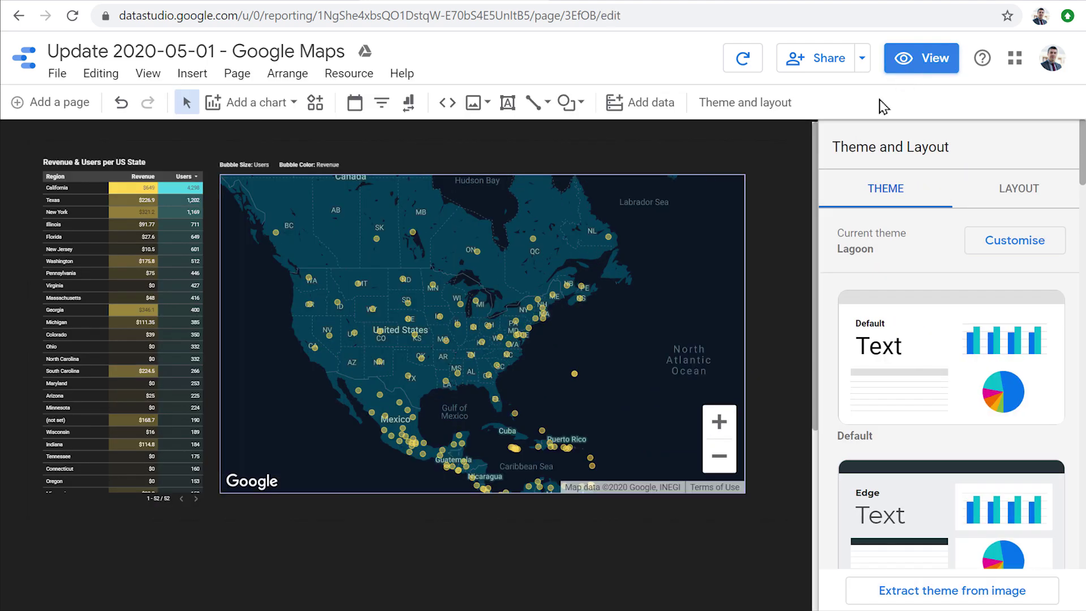
click(568, 307)
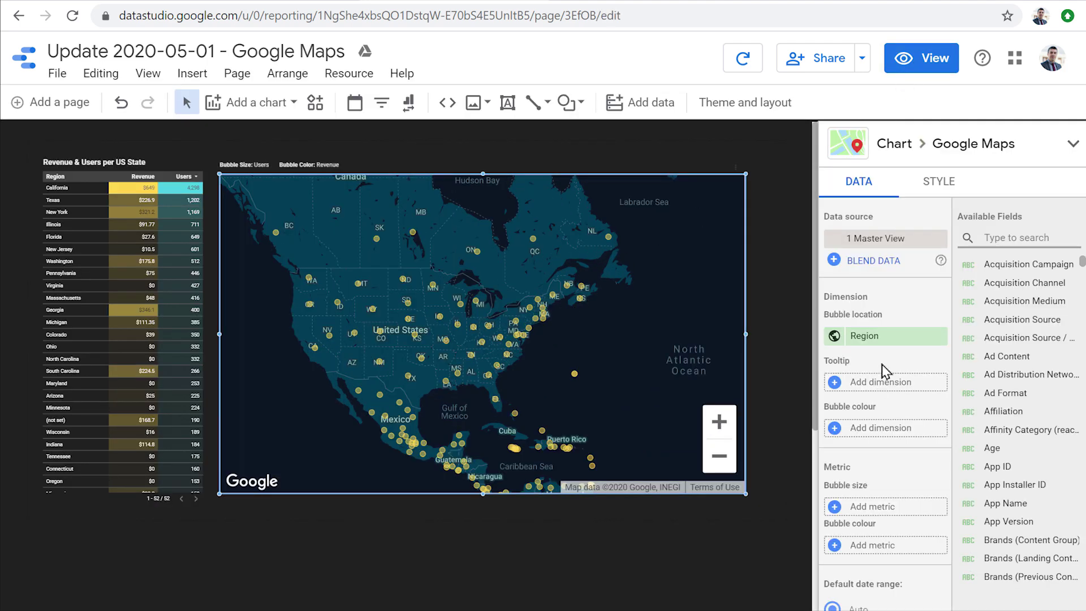
click(881, 383)
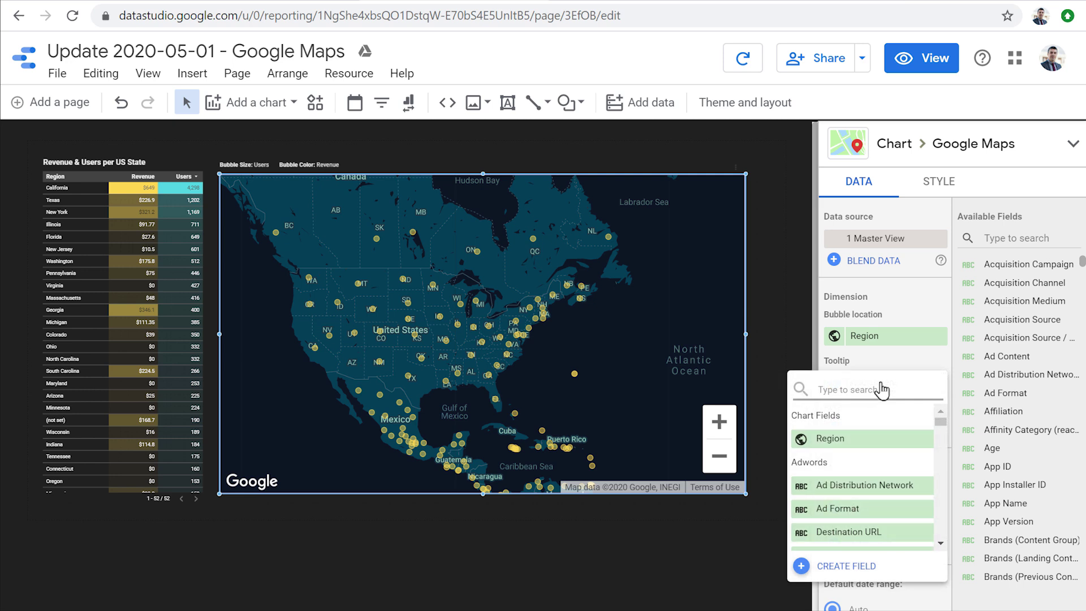
text(region)
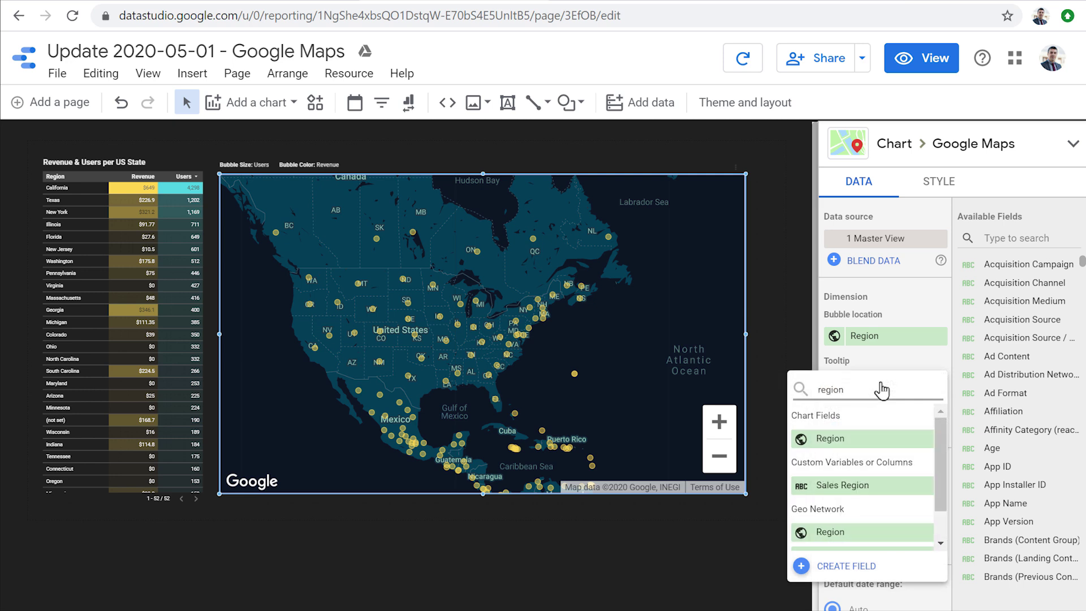
text( ID)
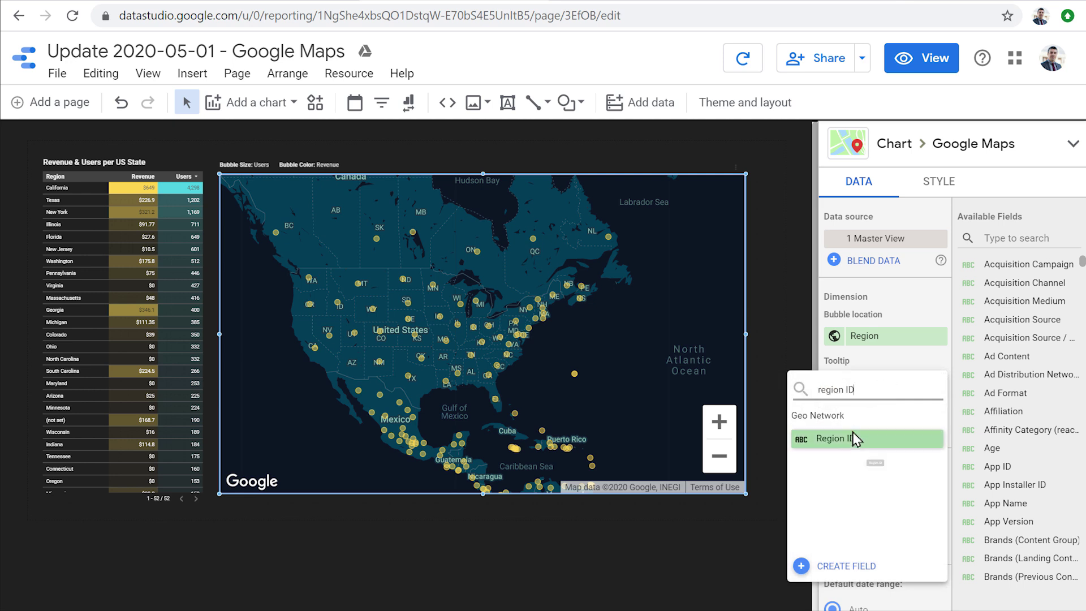
click(854, 439)
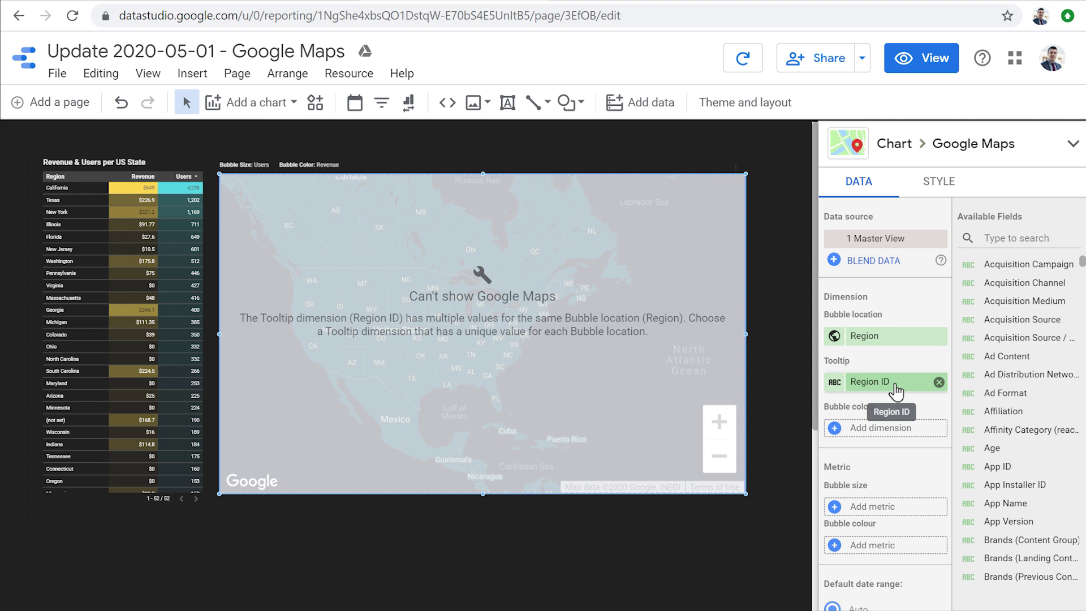
- Change the map's bubble location dimension to Country ISO Code
click(889, 349)
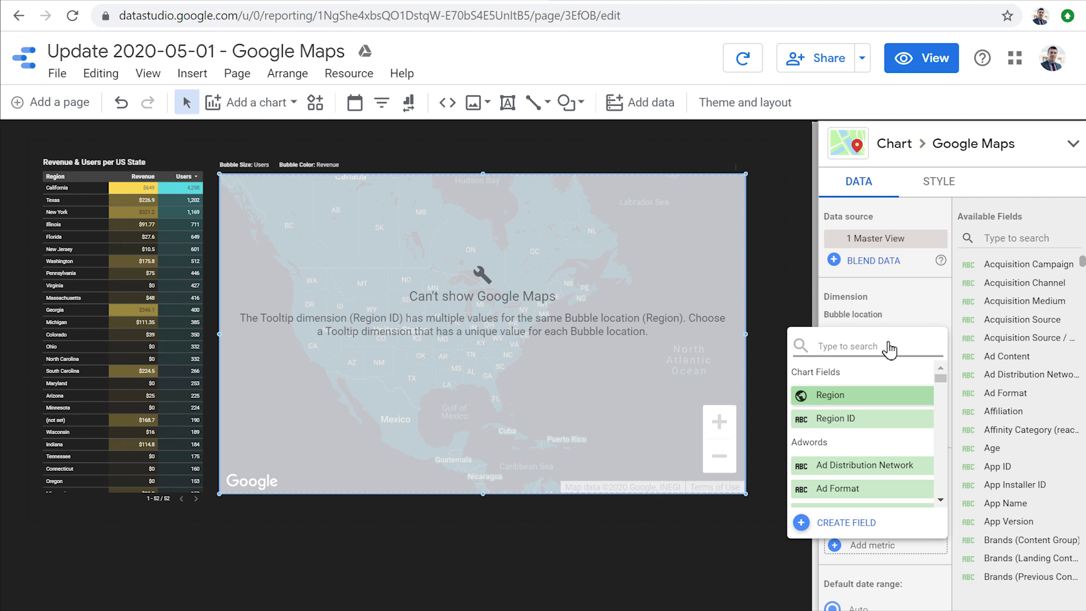
text(country)
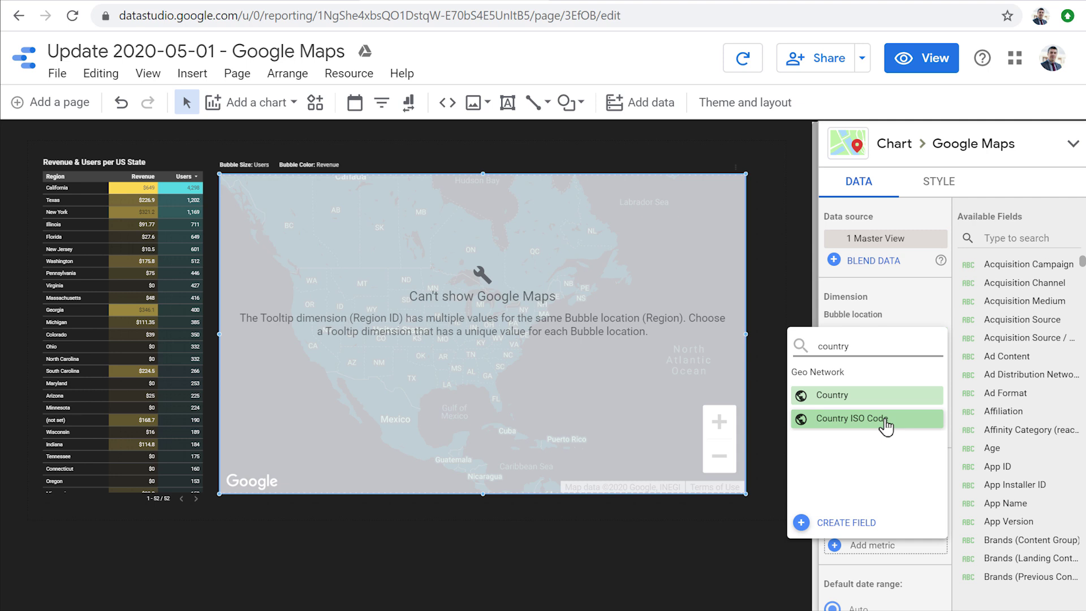
click(886, 426)
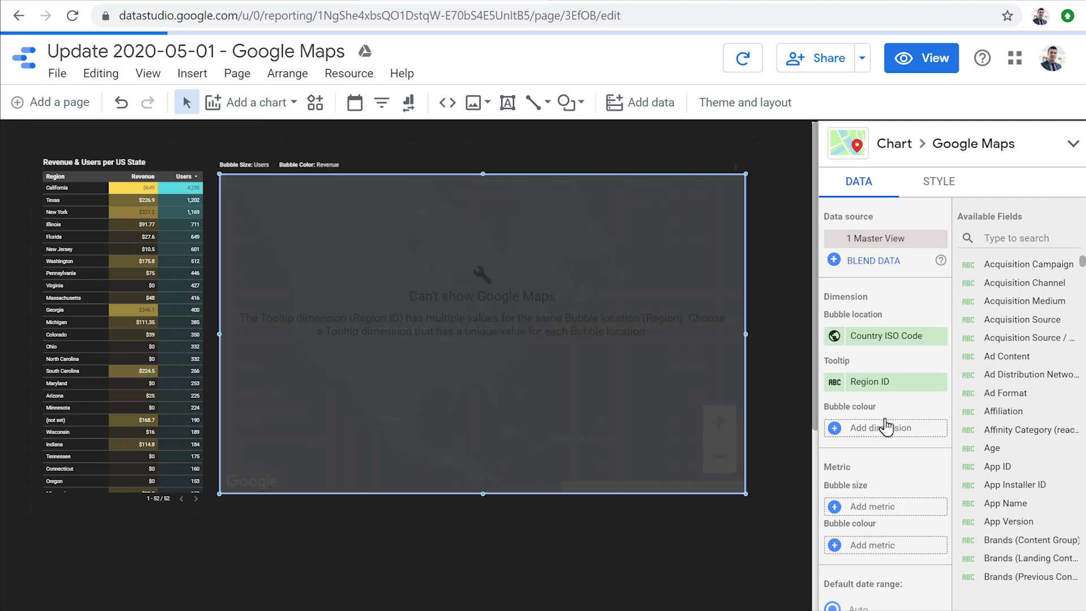
- Replace the map's bubble location dimension with Country
click(889, 342)
text(cour)
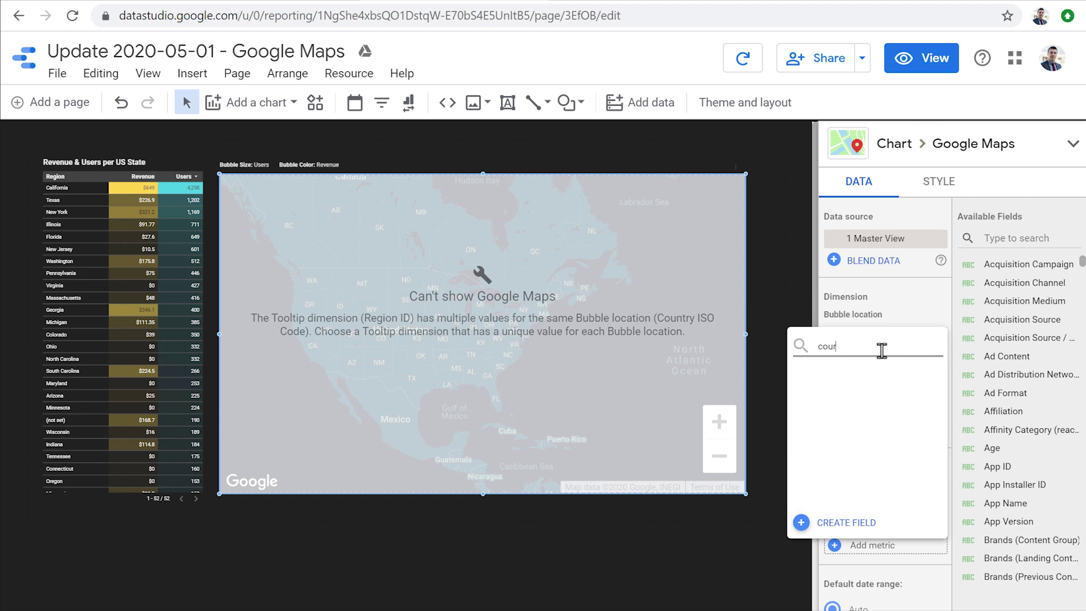
key(BackSpace)
text(nt)
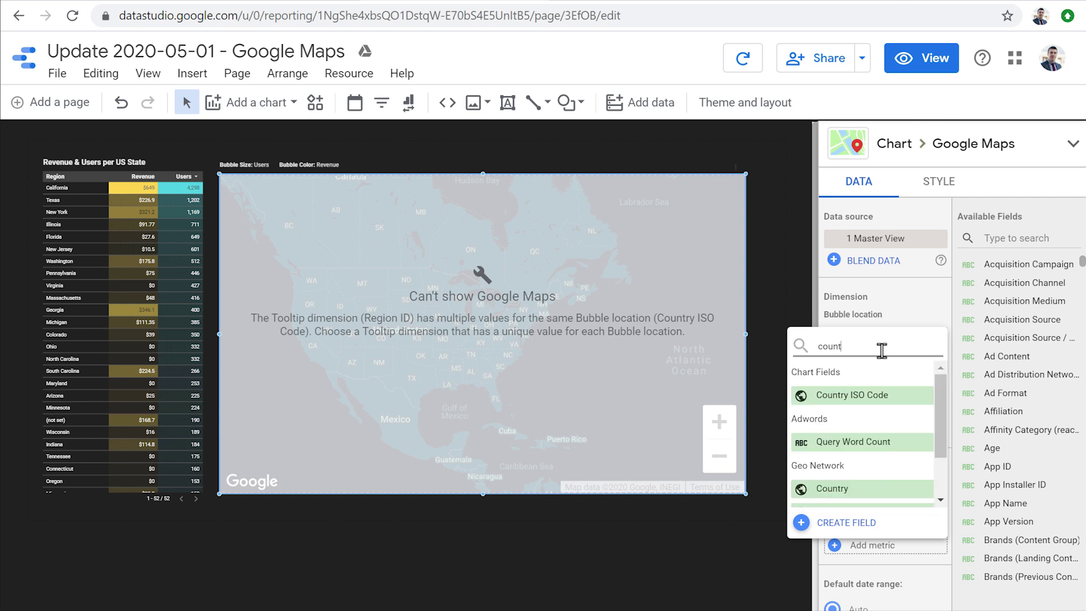
text(ry)
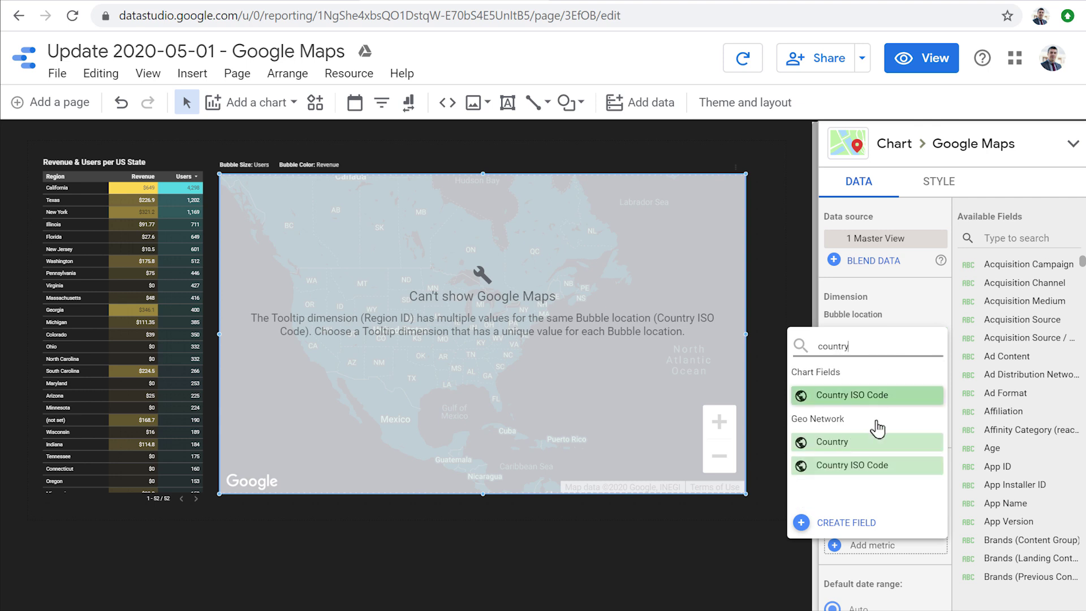
click(875, 448)
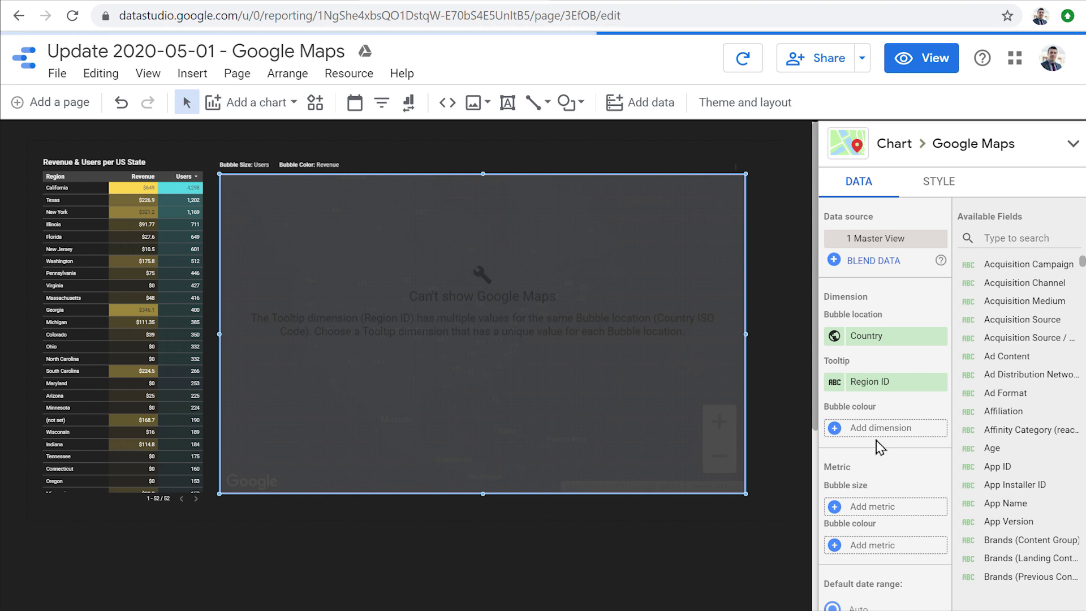
- Change the map's tooltip dimension to Country ISO Code
click(888, 390)
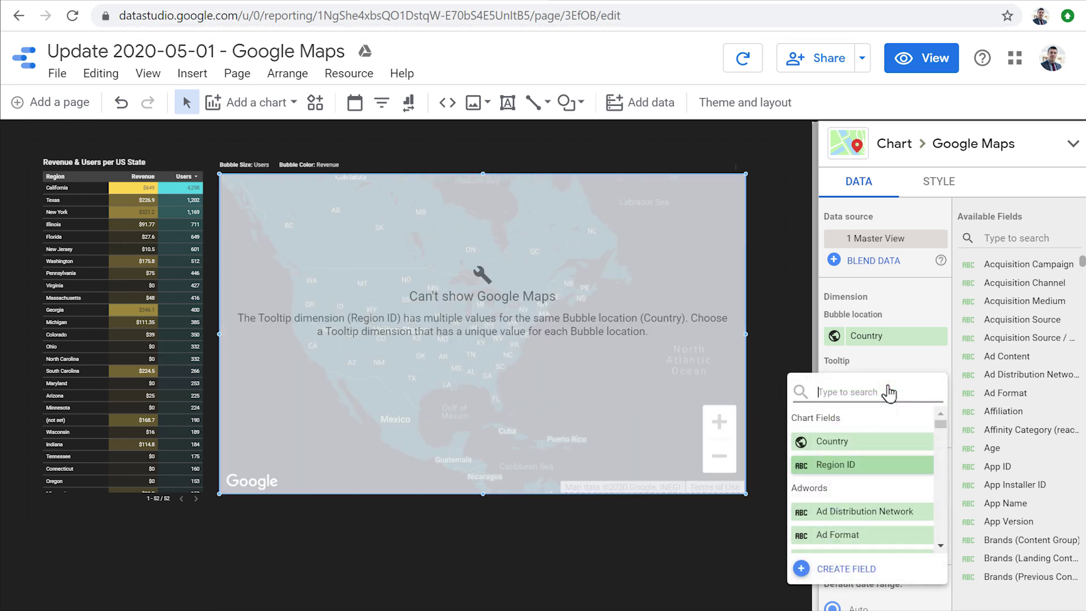
text(country)
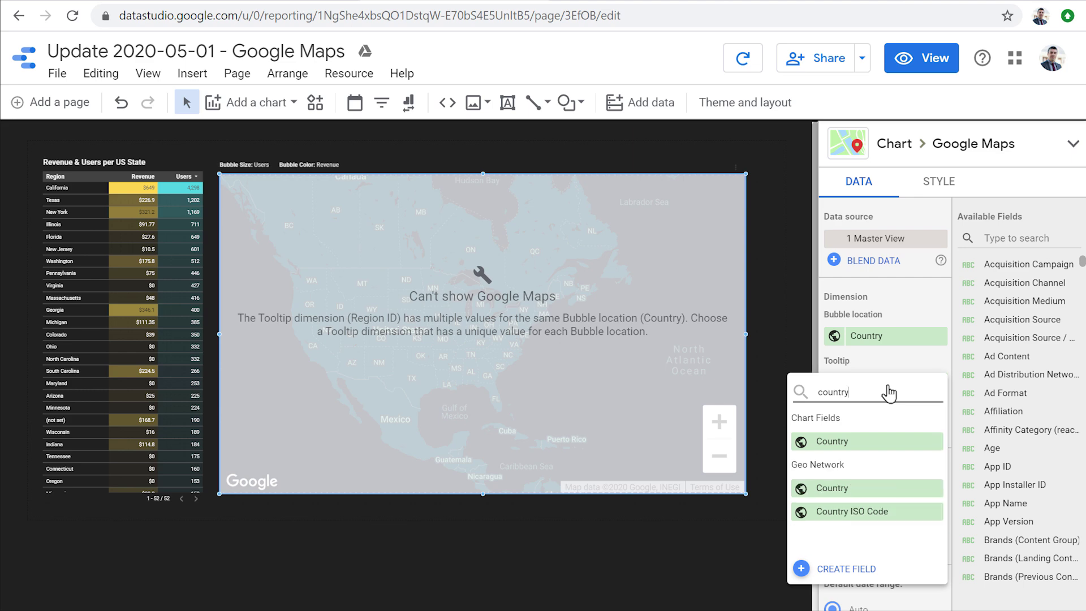
click(880, 511)
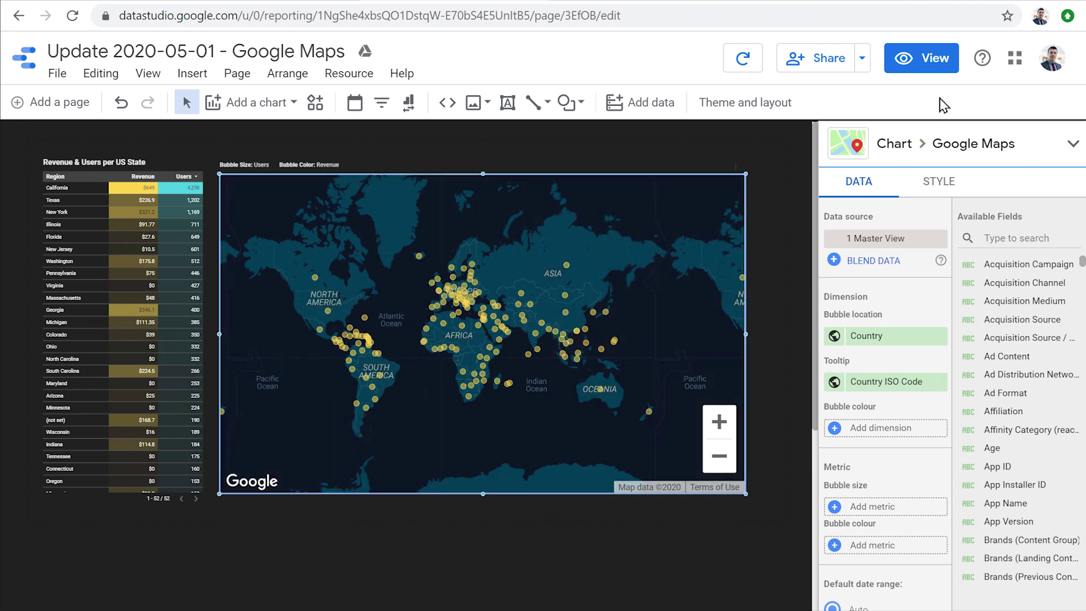
- Show the report in view mode and examine the tooltips of individual country bubbles across Europe
click(917, 59)
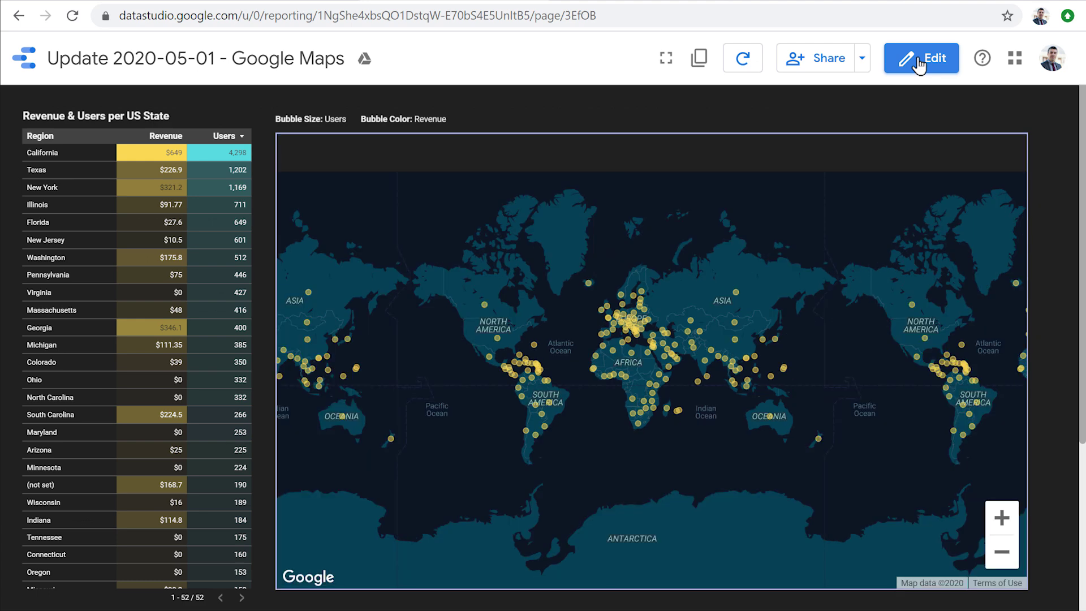
click(1001, 527)
click(1001, 526)
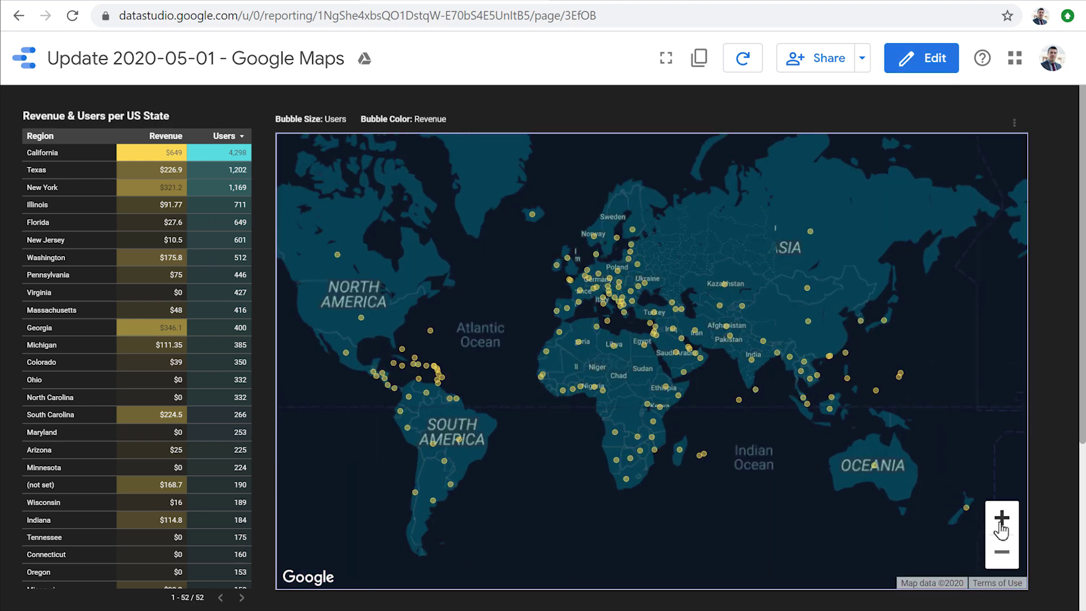
click(1002, 526)
click(1001, 526)
drag(563, 225, 700, 463)
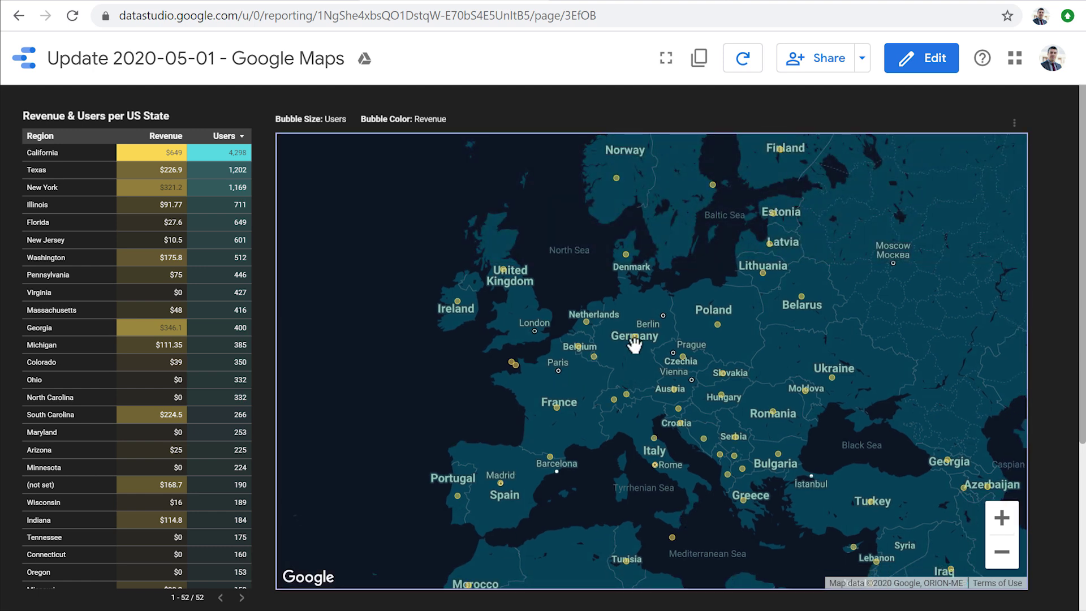
mouse_move(636, 342)
mouse_move(723, 403)
mouse_move(588, 330)
- Return to edit mode and change the map's bubble location dimension to Region
click(917, 57)
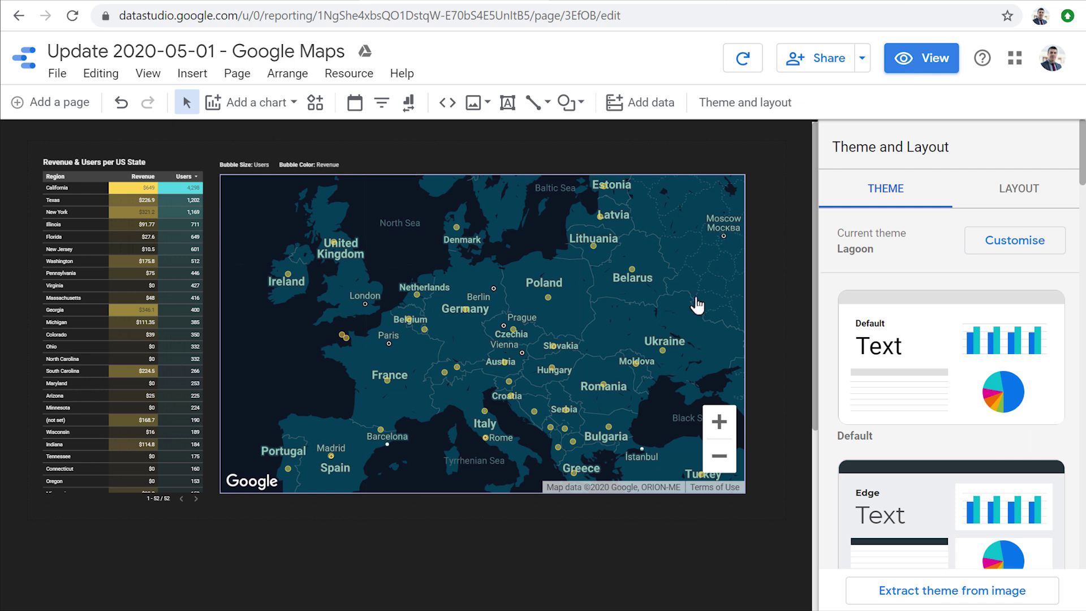
click(695, 299)
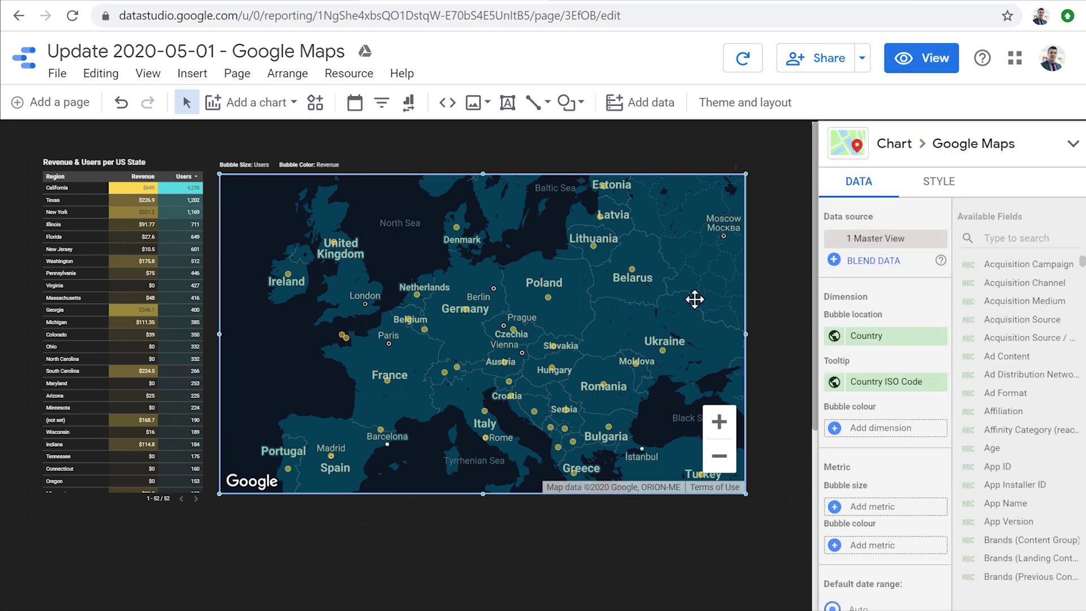
scroll(913, 306, down, 2)
scroll(917, 305, down, 1)
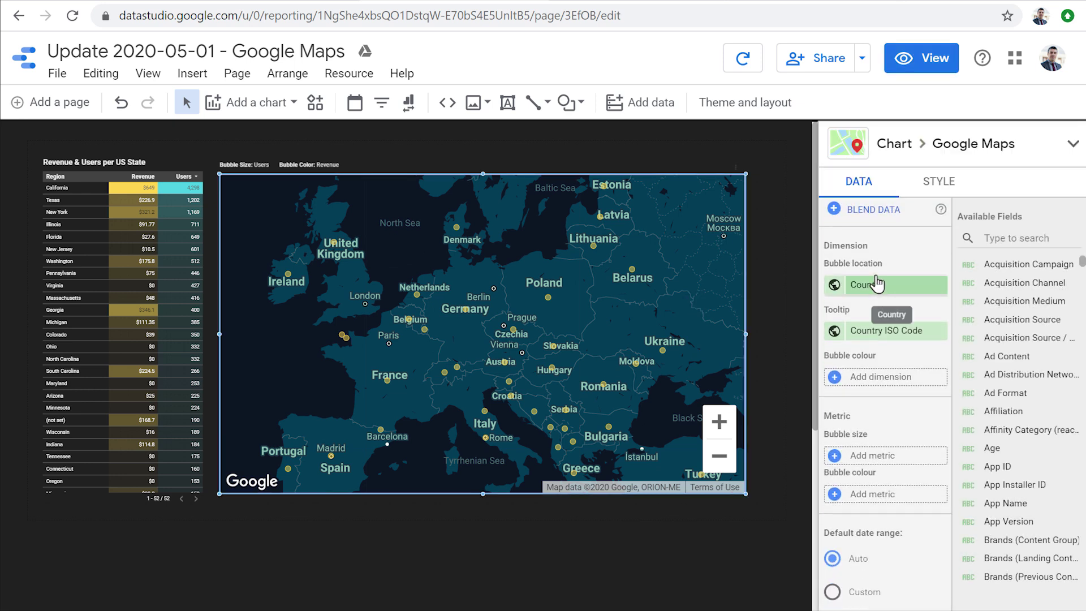
scroll(903, 313, down, 2)
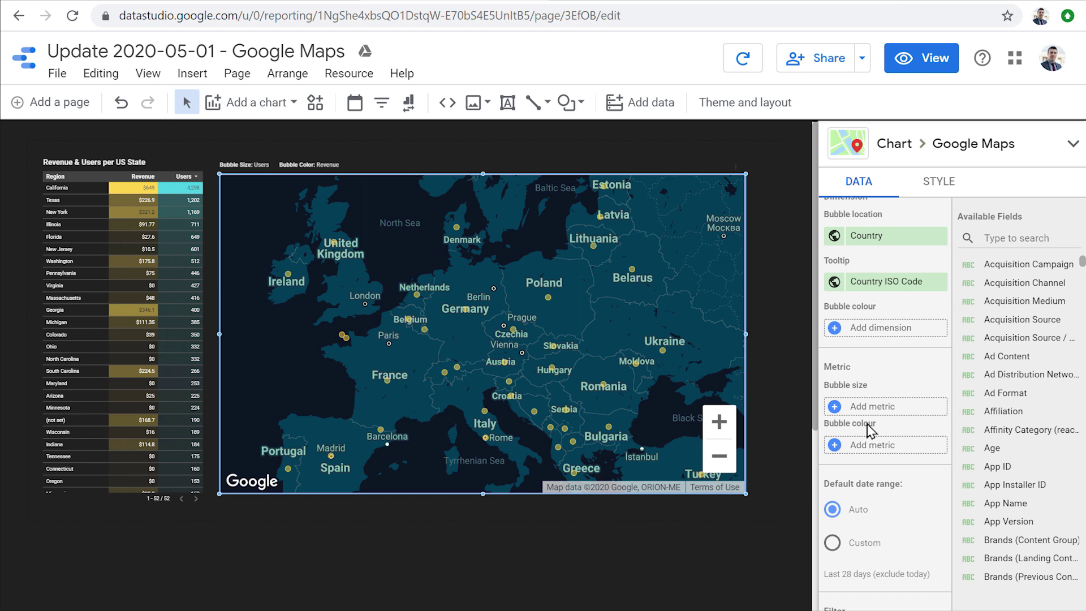
click(886, 236)
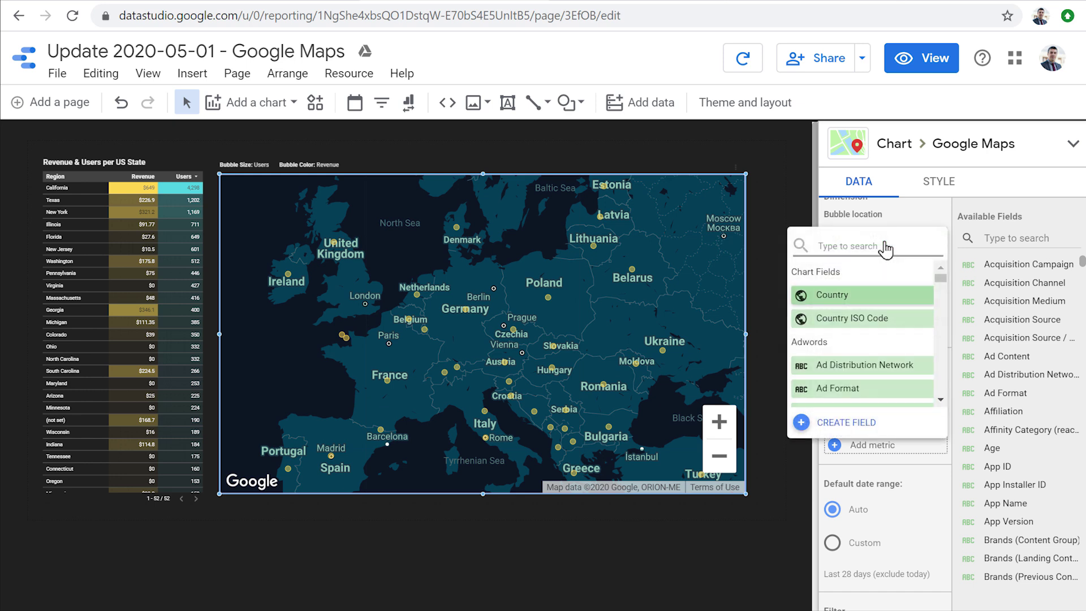
text(region)
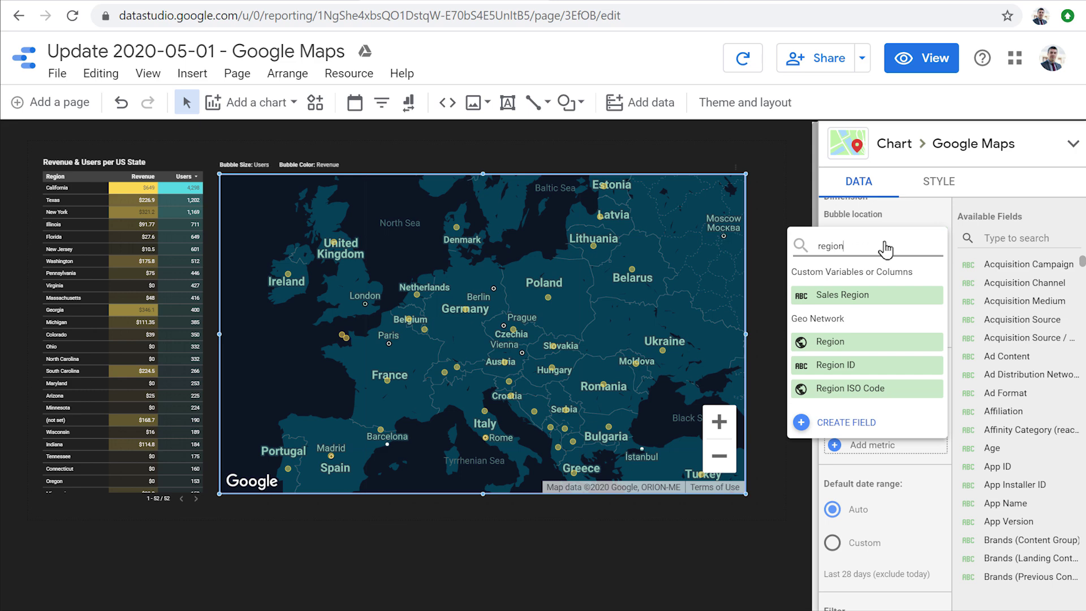
click(885, 342)
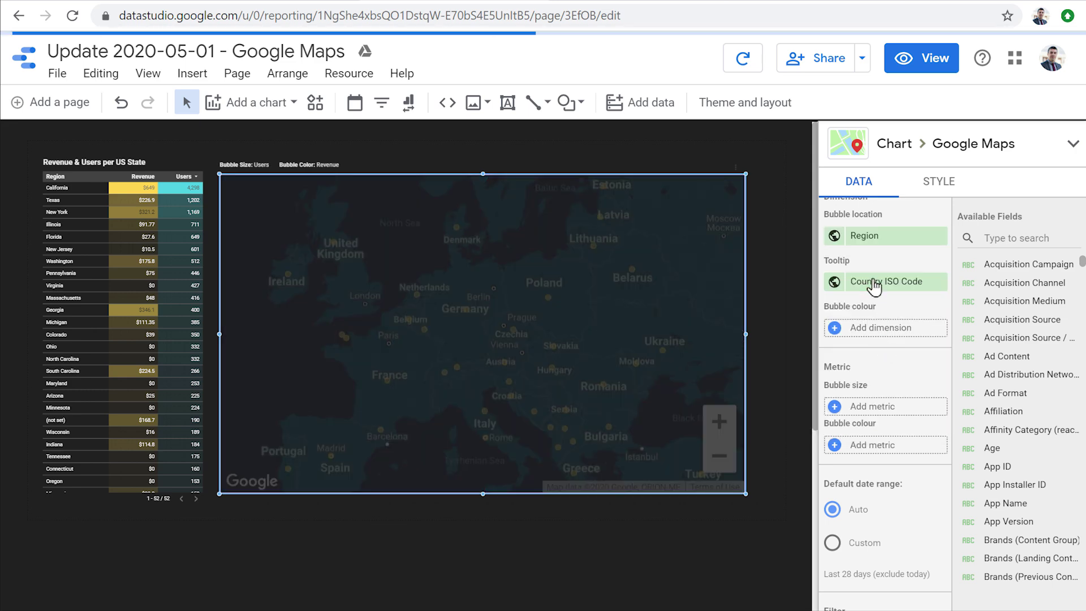
- Remove the Country ISO Code tooltip dimension from the map and check the region bubbles in view mode
click(905, 284)
click(938, 267)
click(939, 282)
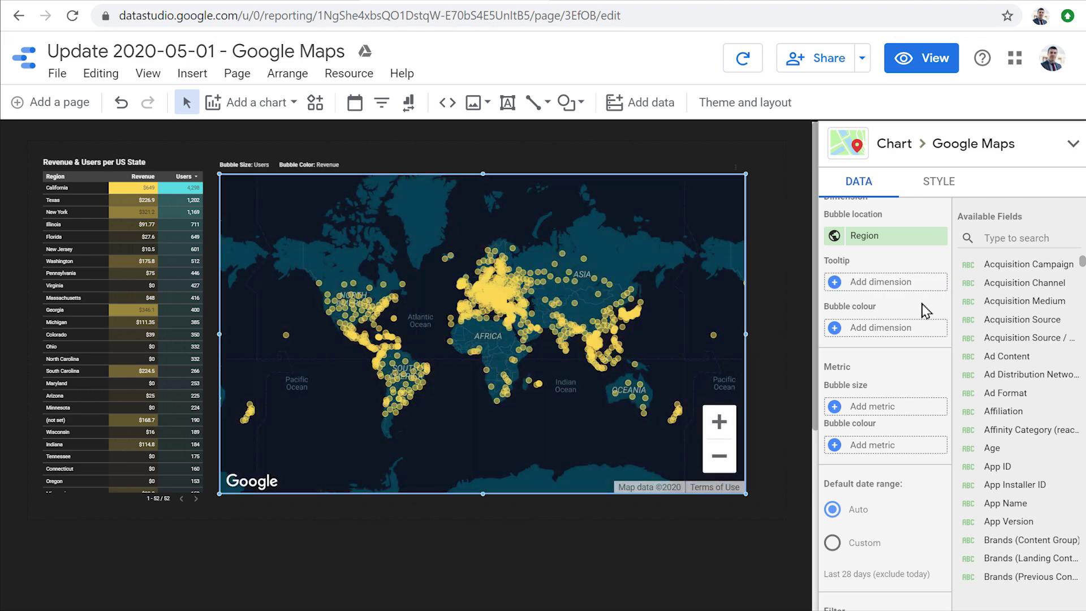
click(939, 62)
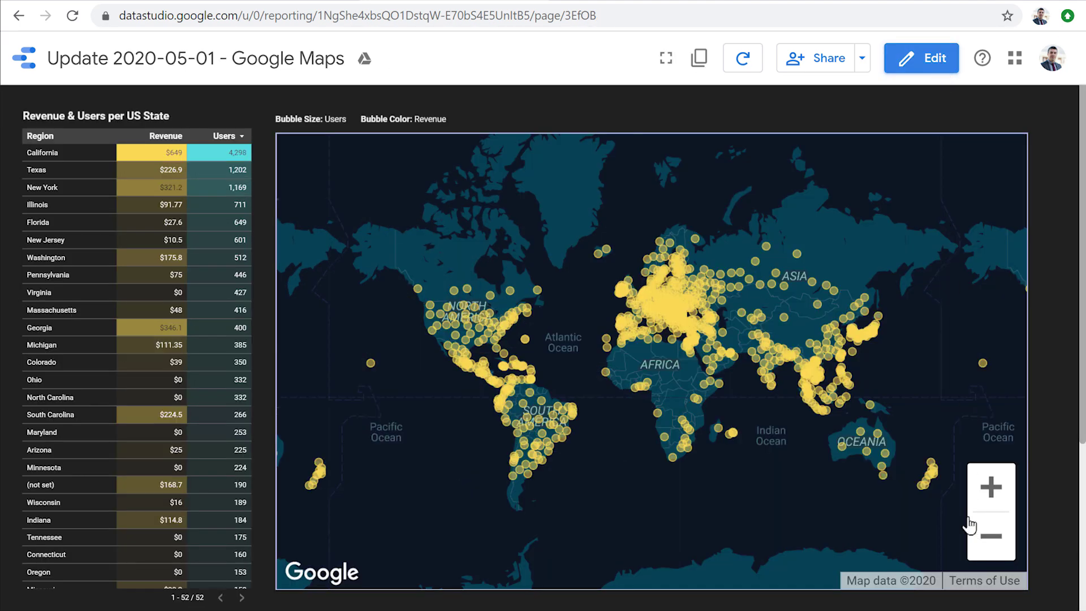
click(1002, 518)
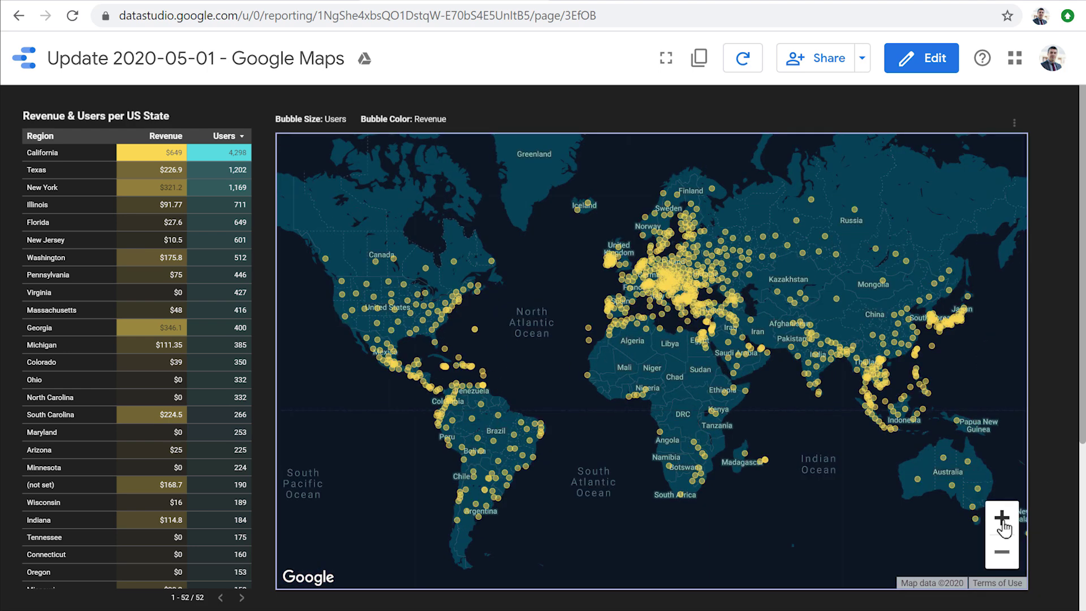
- Return to edit mode and create a new filter named US for the Google Maps chart
click(920, 63)
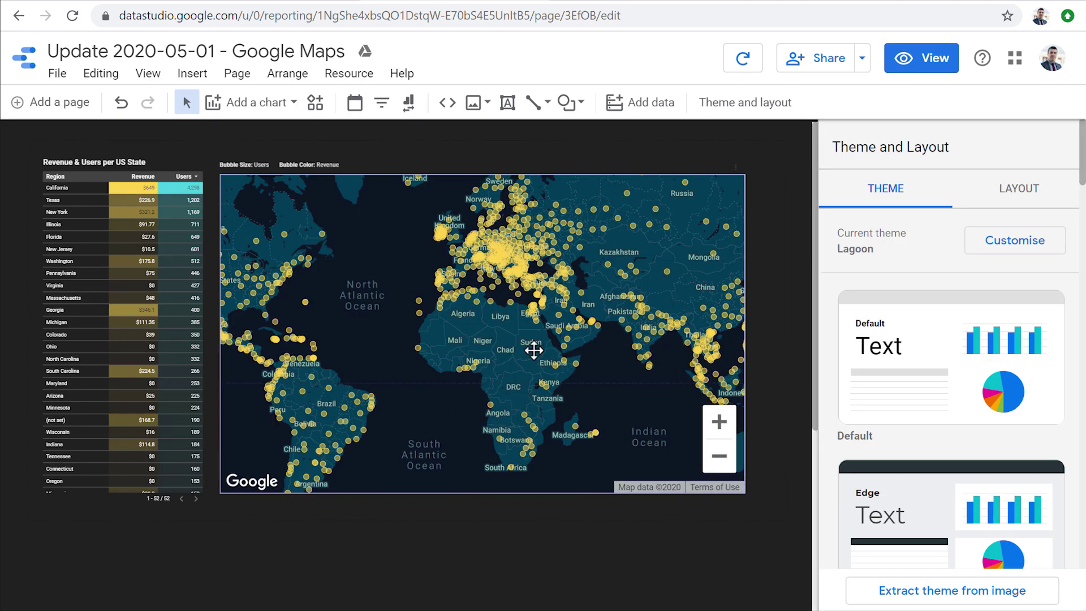
click(535, 245)
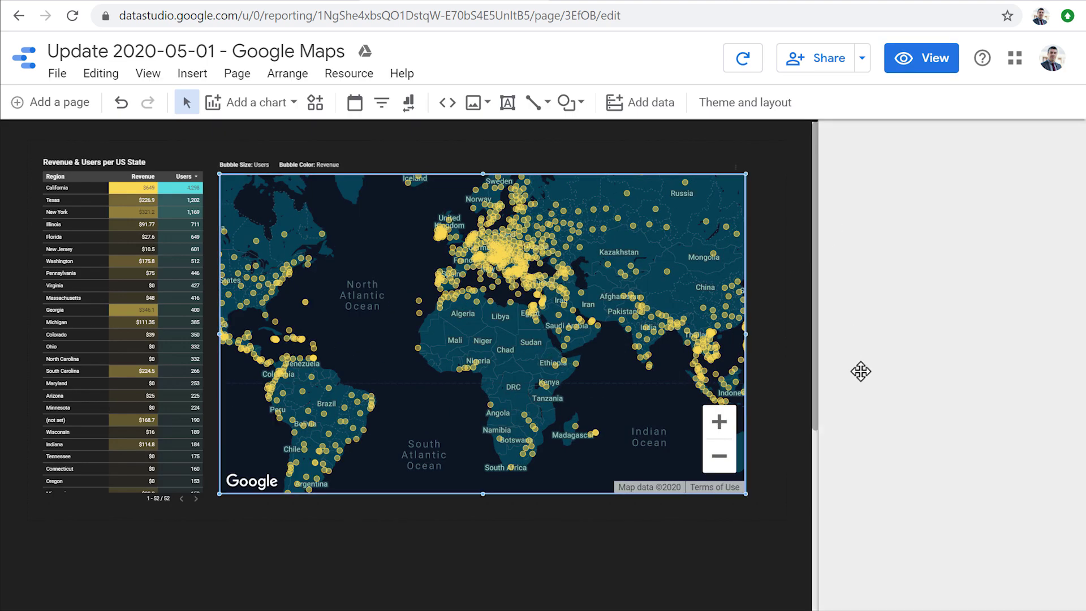
scroll(866, 385, down, 5)
scroll(867, 388, down, 3)
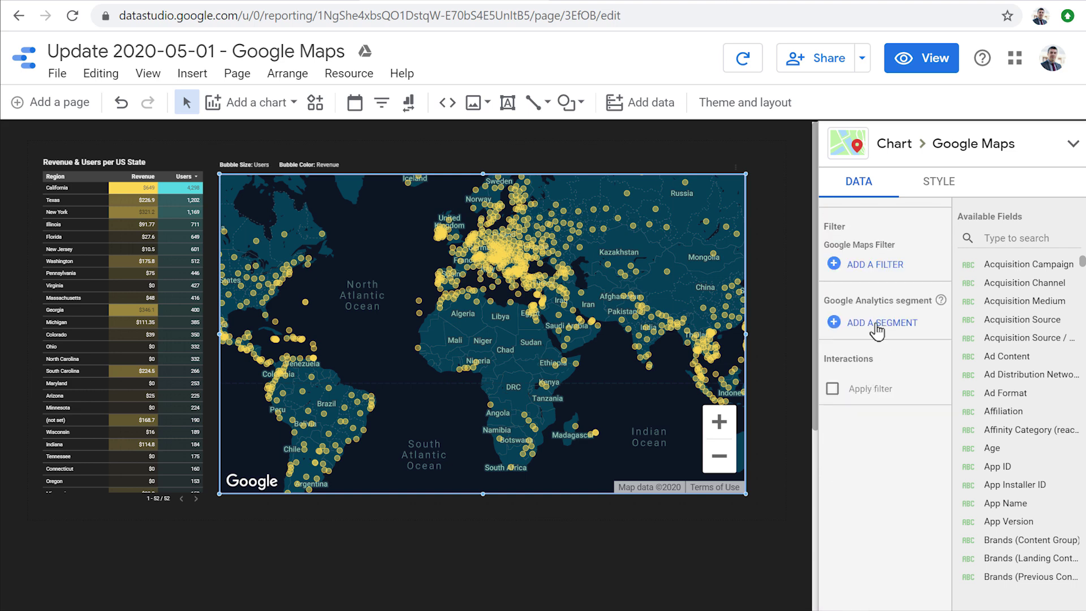
click(866, 275)
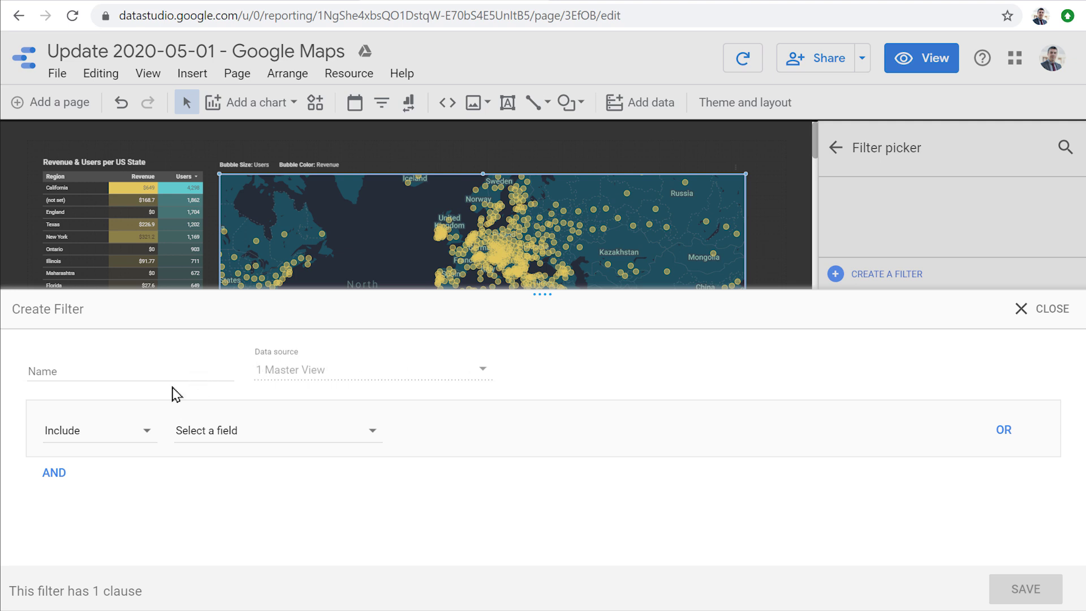
click(155, 364)
text(US)
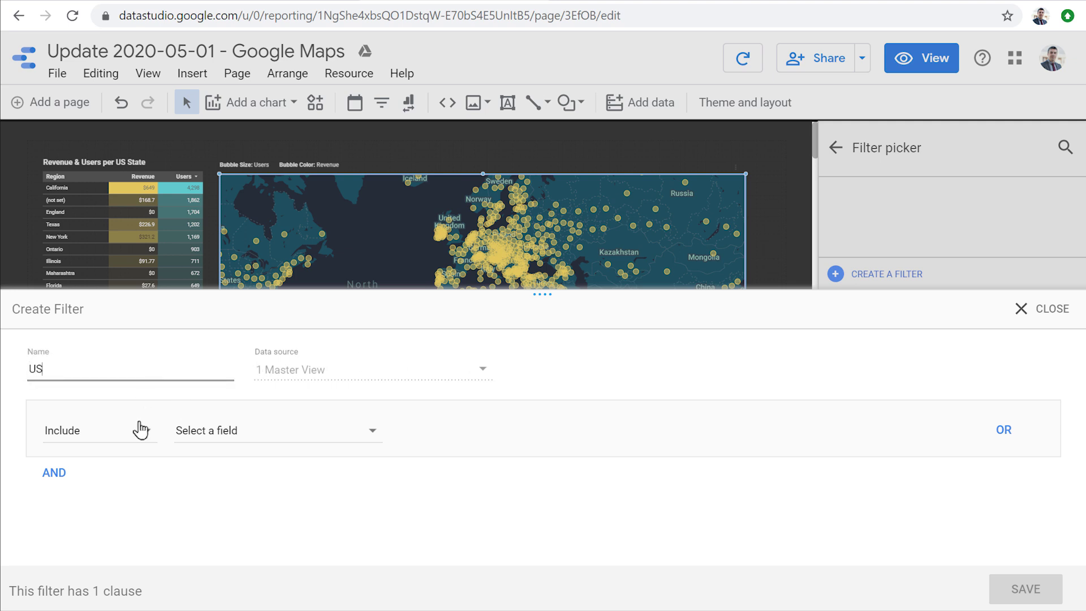
- Set the US filter to include Country equal to United States and save it
click(255, 441)
click(252, 413)
text(count)
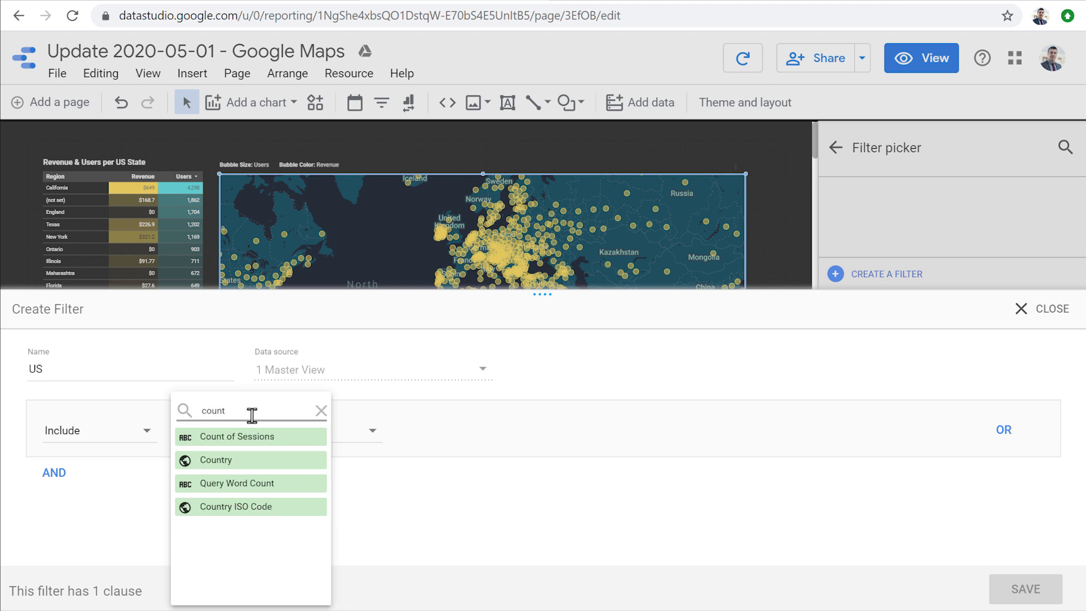
click(249, 460)
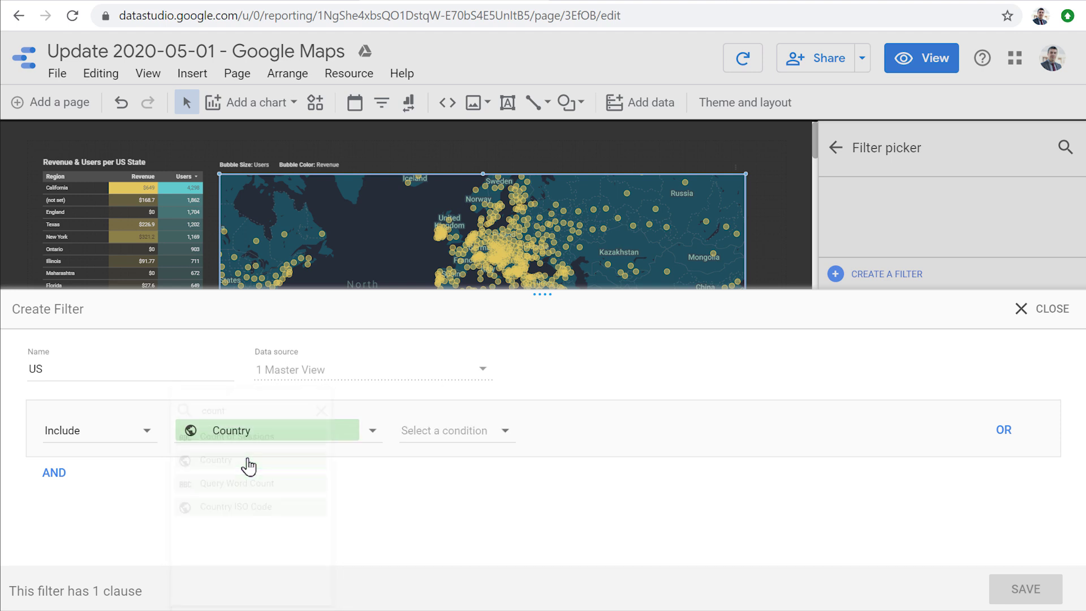
click(495, 431)
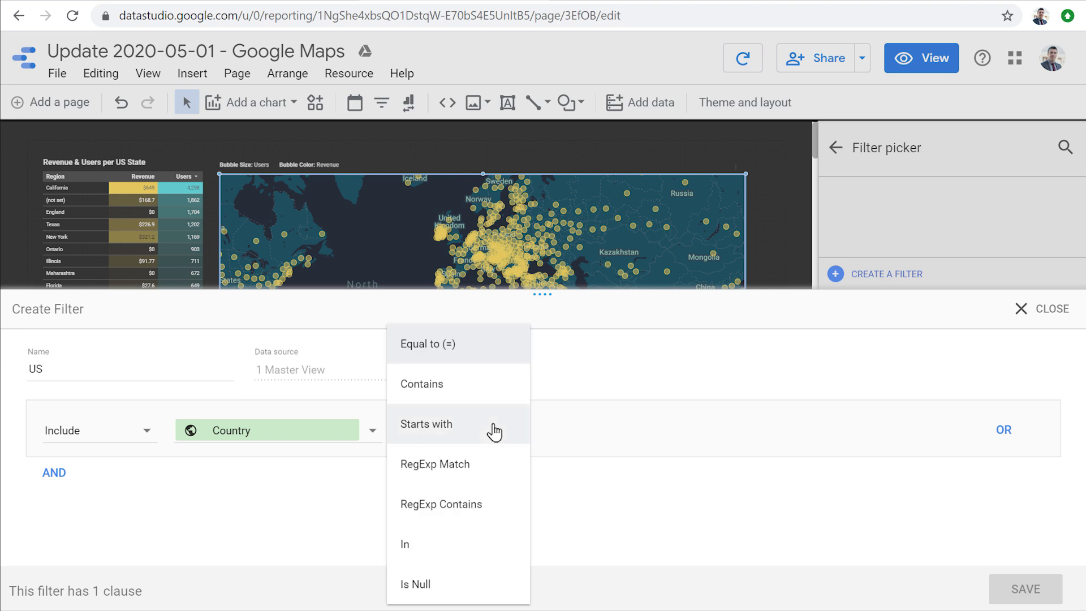
click(467, 345)
text(Un)
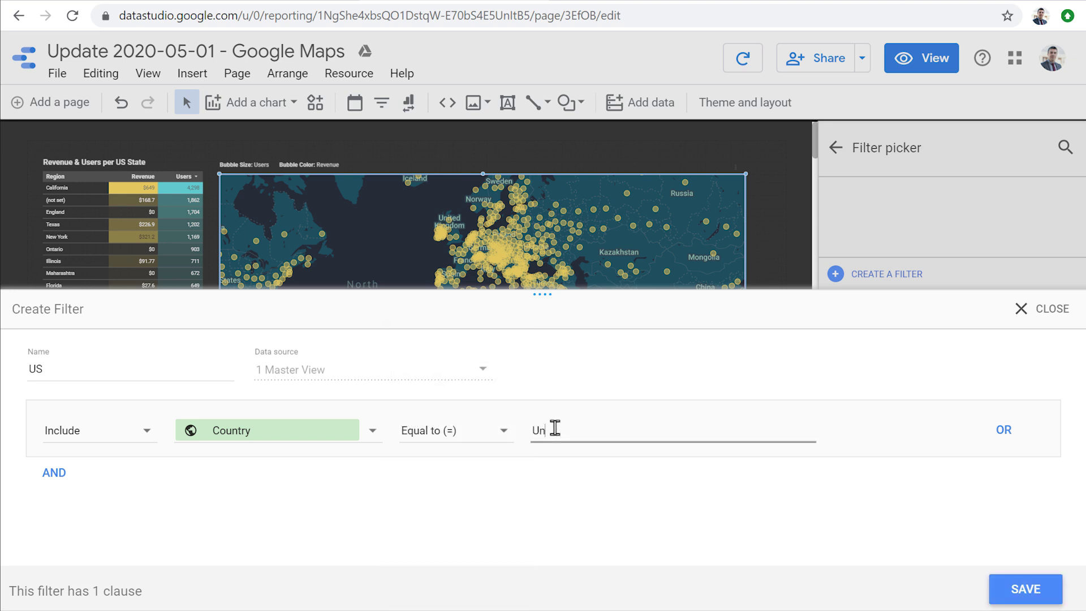
text(ited States)
click(1018, 589)
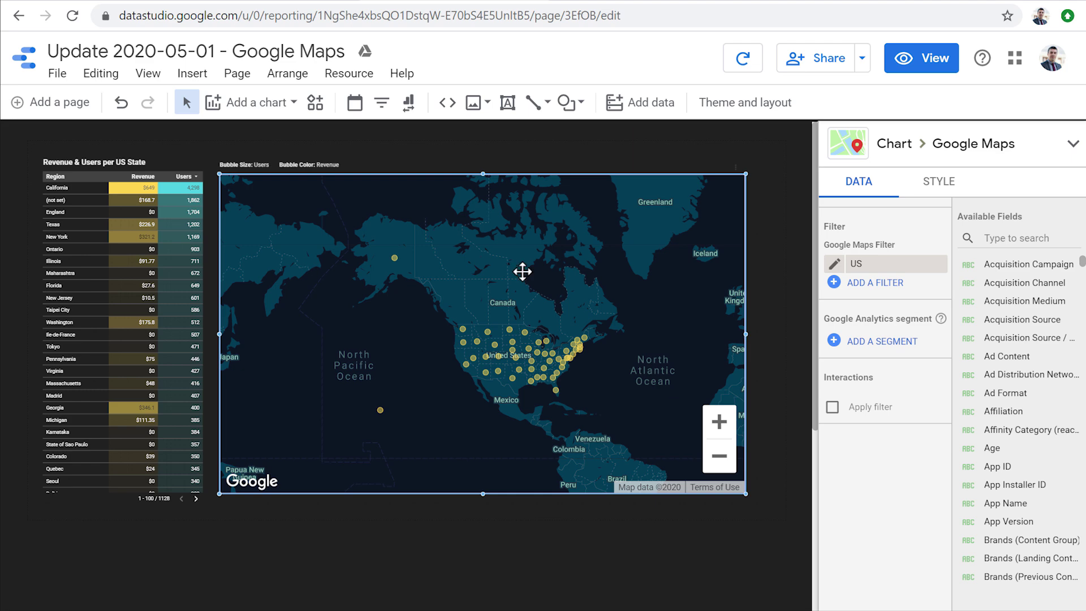
- Show the report in view mode and check the filtered region bubbles across the United States up close
click(900, 69)
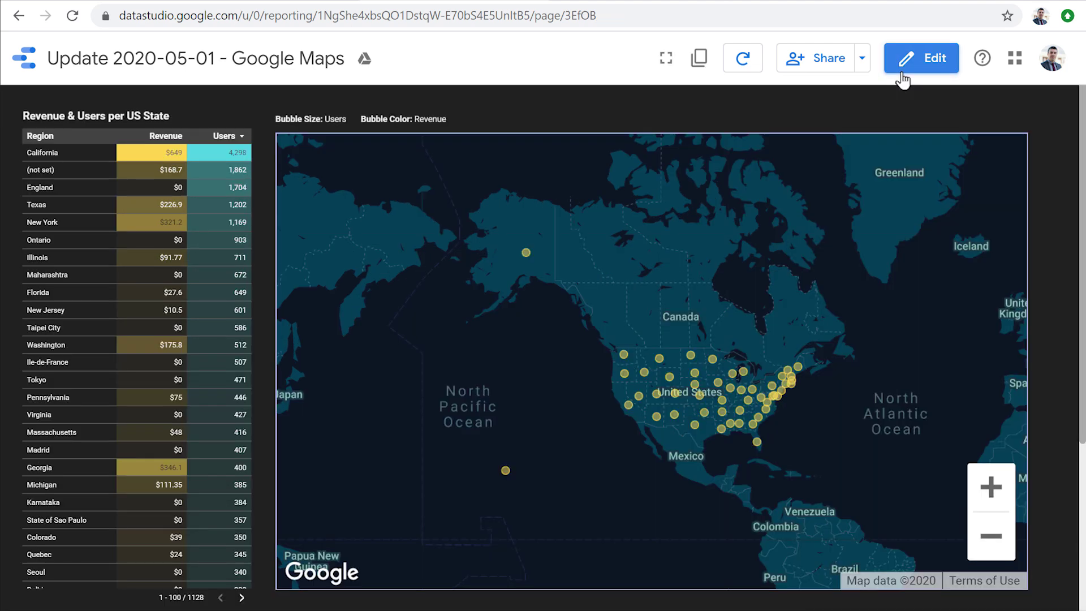
click(1002, 525)
click(1000, 520)
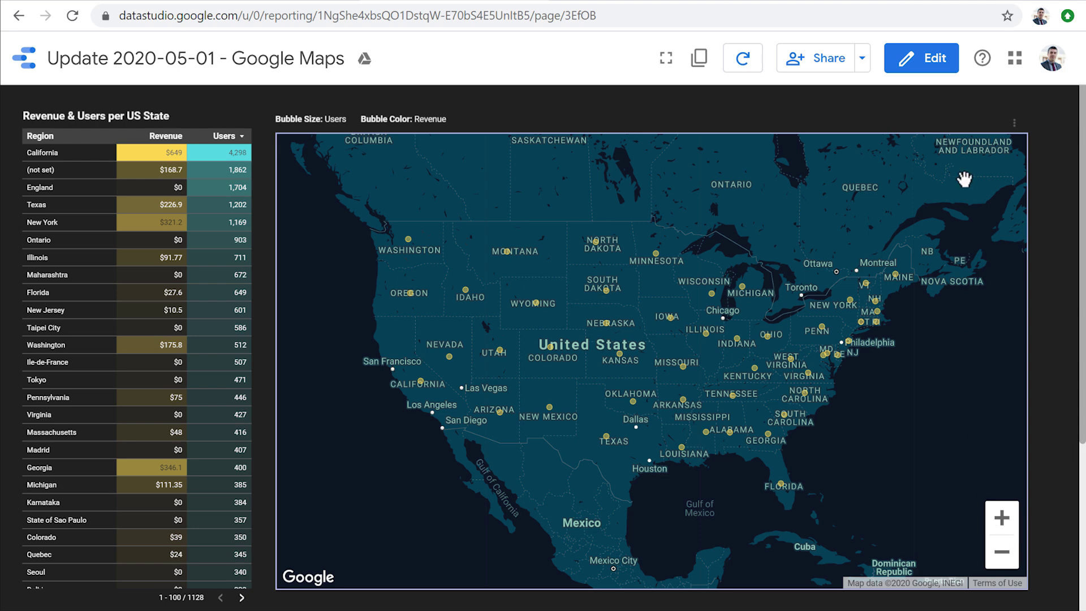
- Return to edit mode and add Region as the map's bubble colour dimension
click(916, 69)
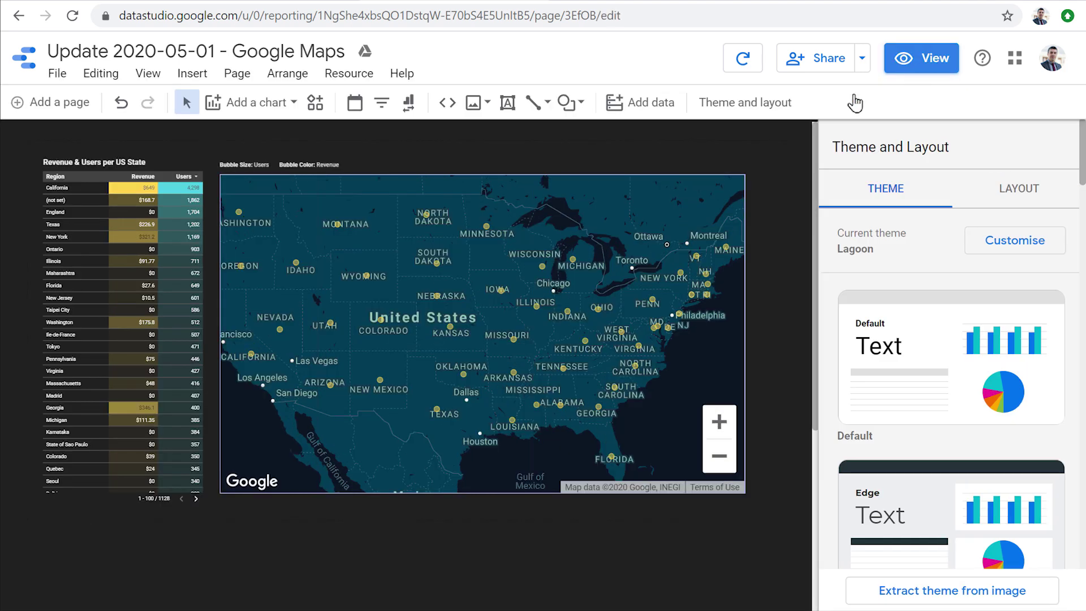
click(686, 286)
scroll(916, 311, down, 2)
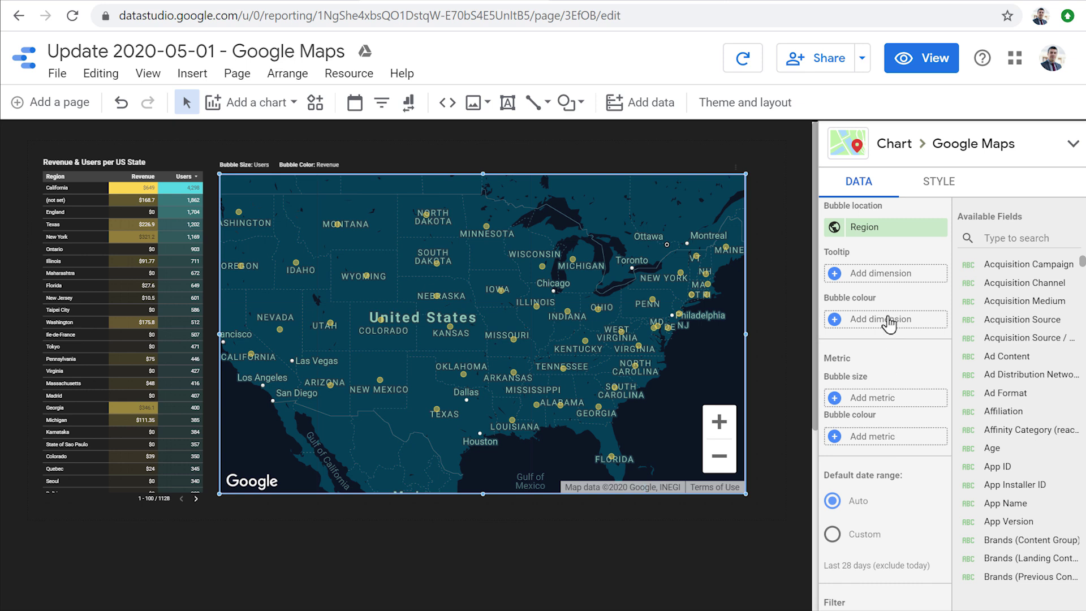
click(996, 238)
text(regoin)
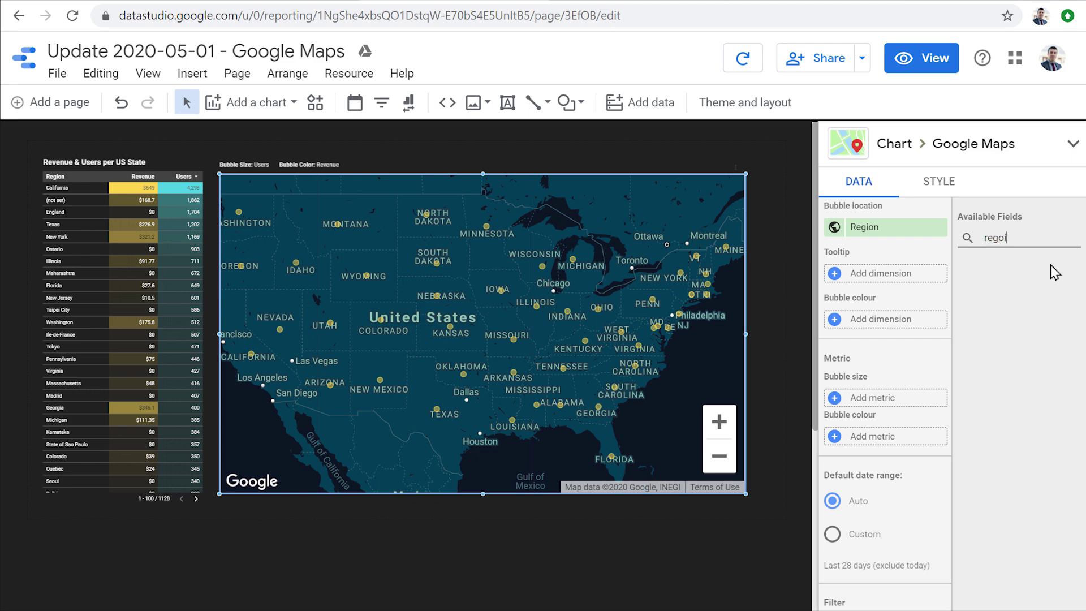
key(BackSpace)
key(BackSpace)
text(ion)
drag(998, 264, 867, 314)
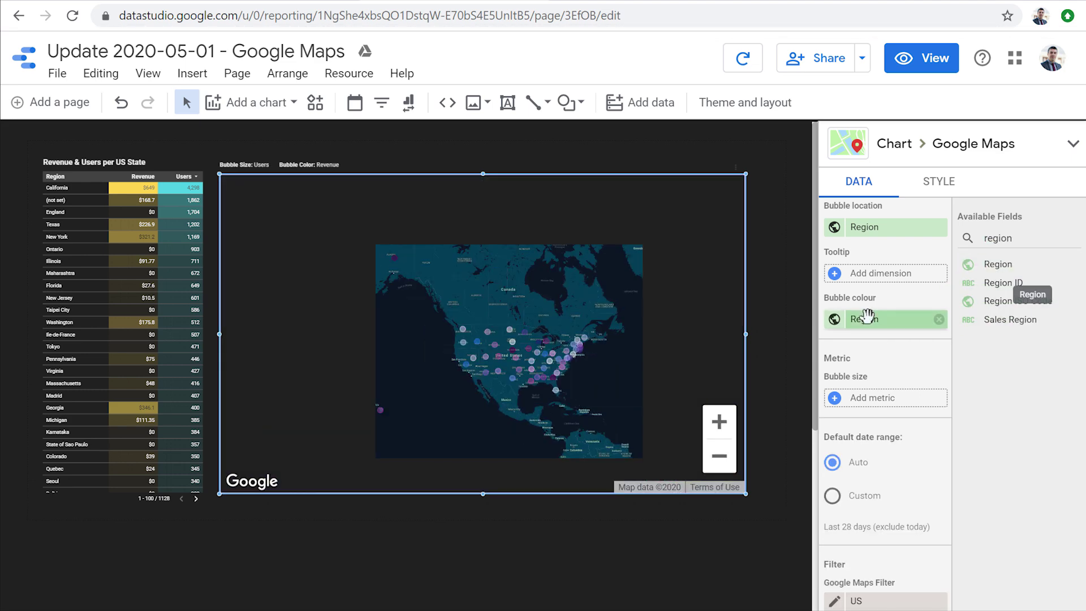
- Examine the coloured state bubbles across the United States in view mode
click(917, 59)
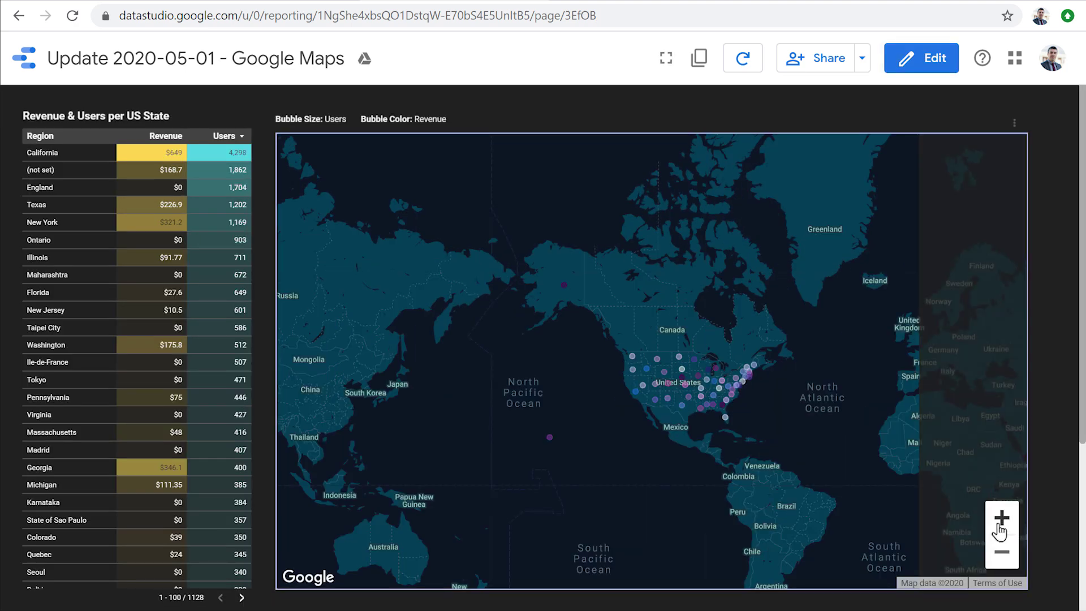
click(1001, 517)
click(1001, 517)
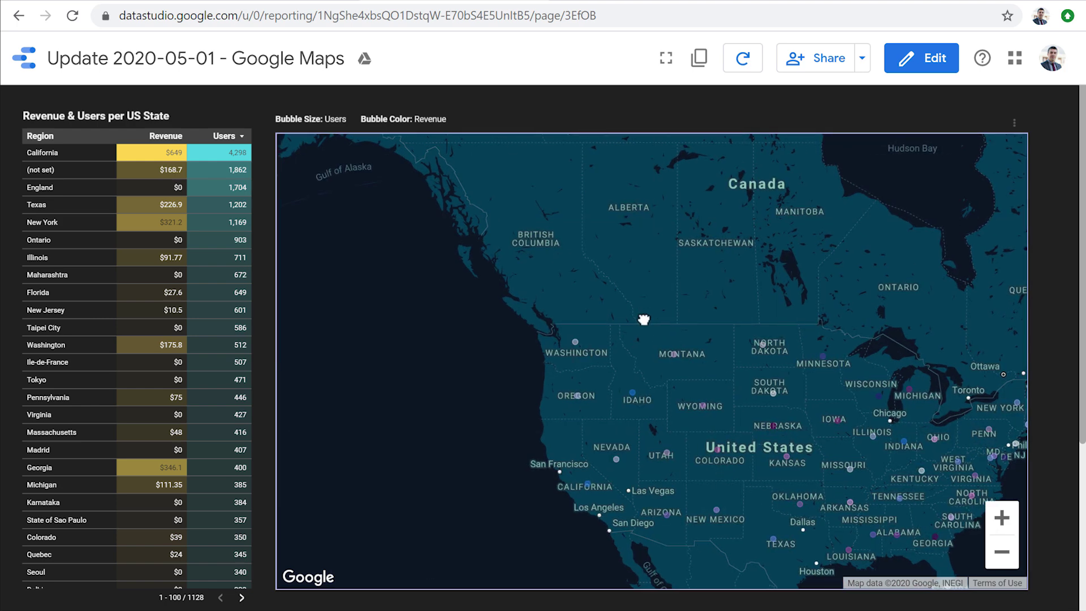
drag(644, 319, 452, 210)
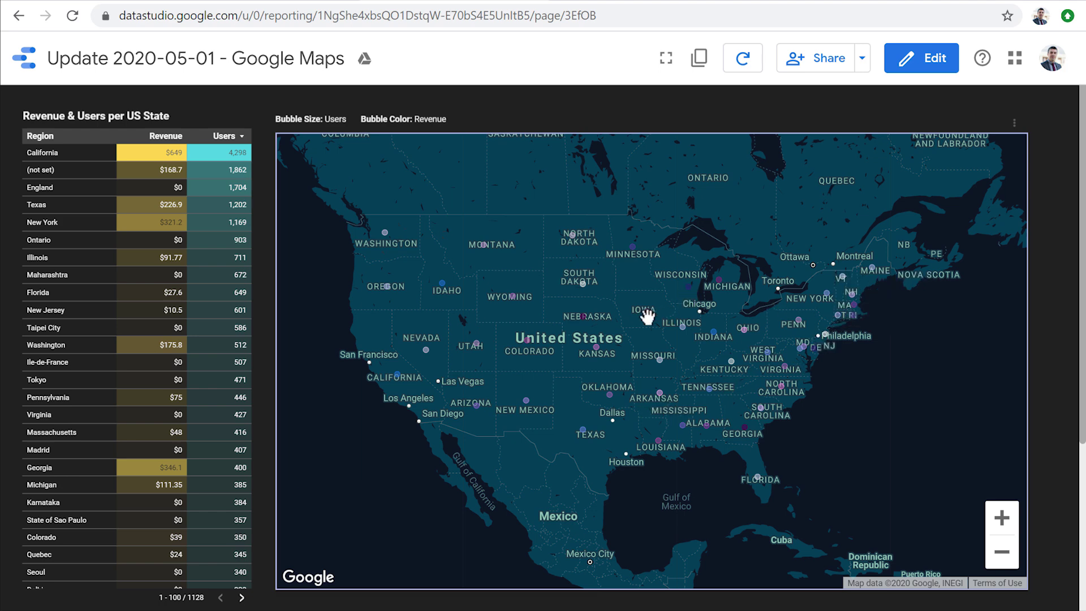
- Back in edit mode, set California's dimension value colour to the custom red #e80000 in the map's style settings
click(921, 59)
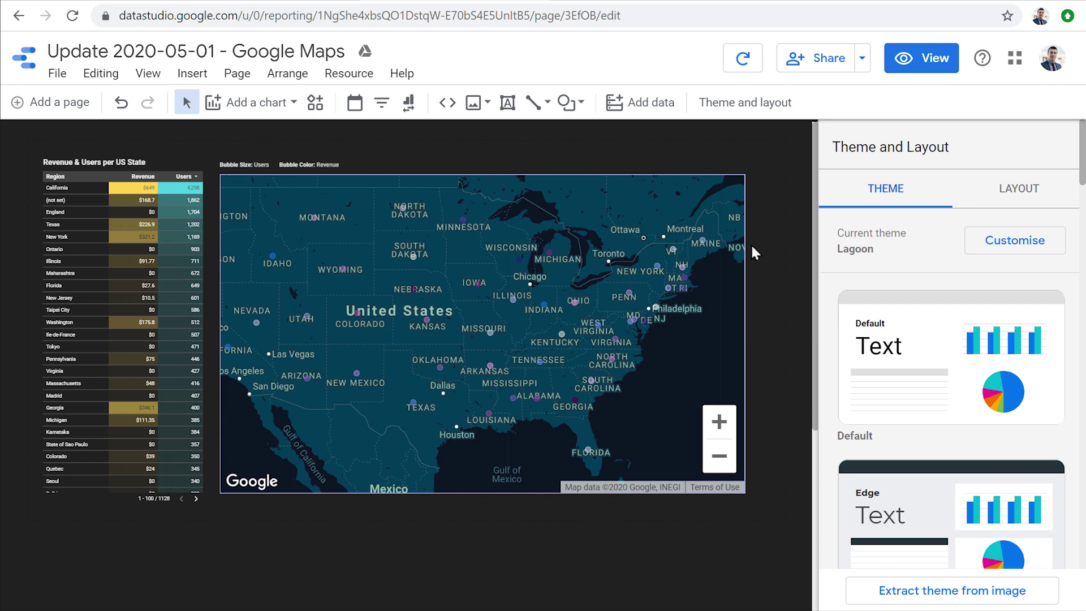
click(677, 251)
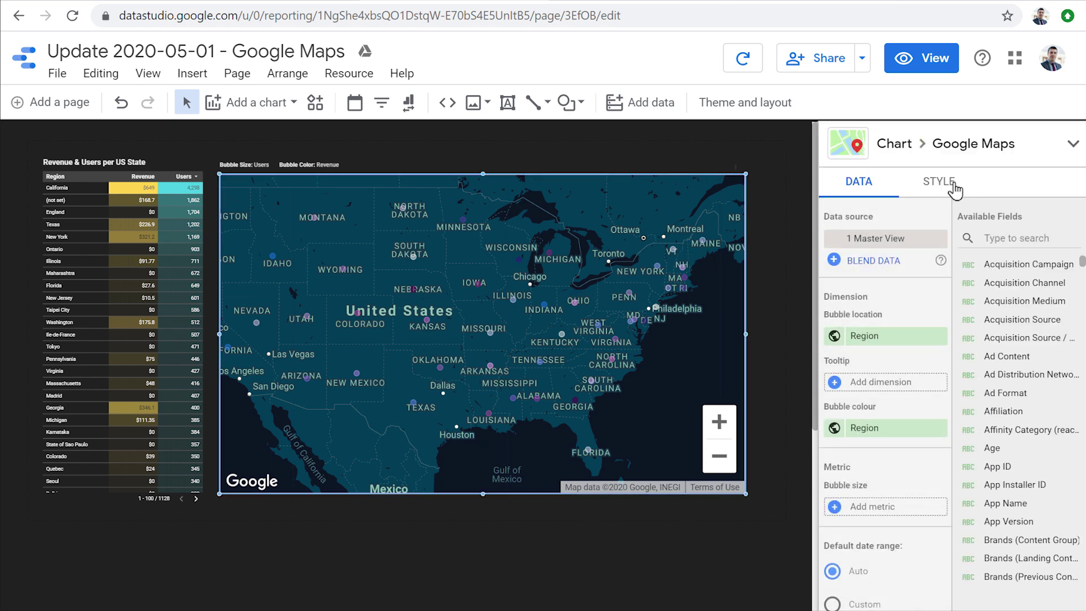
click(954, 191)
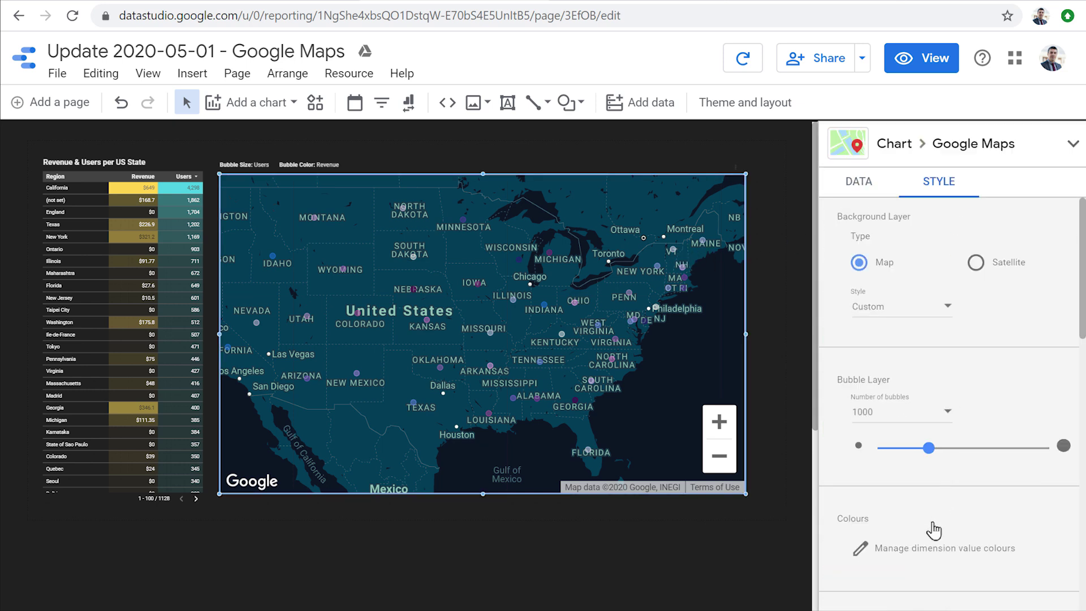
click(929, 552)
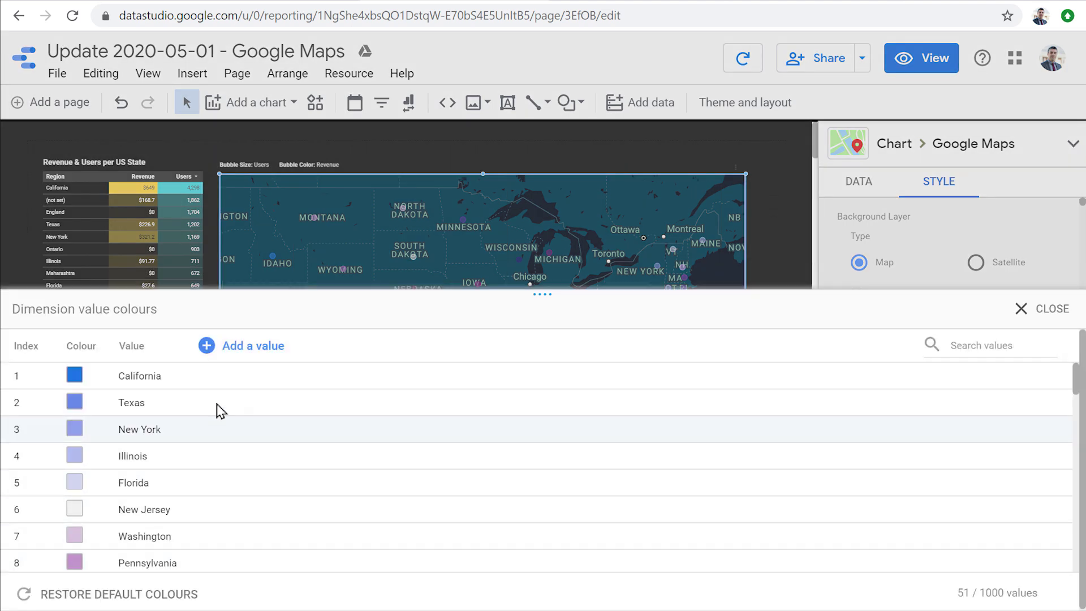
click(76, 376)
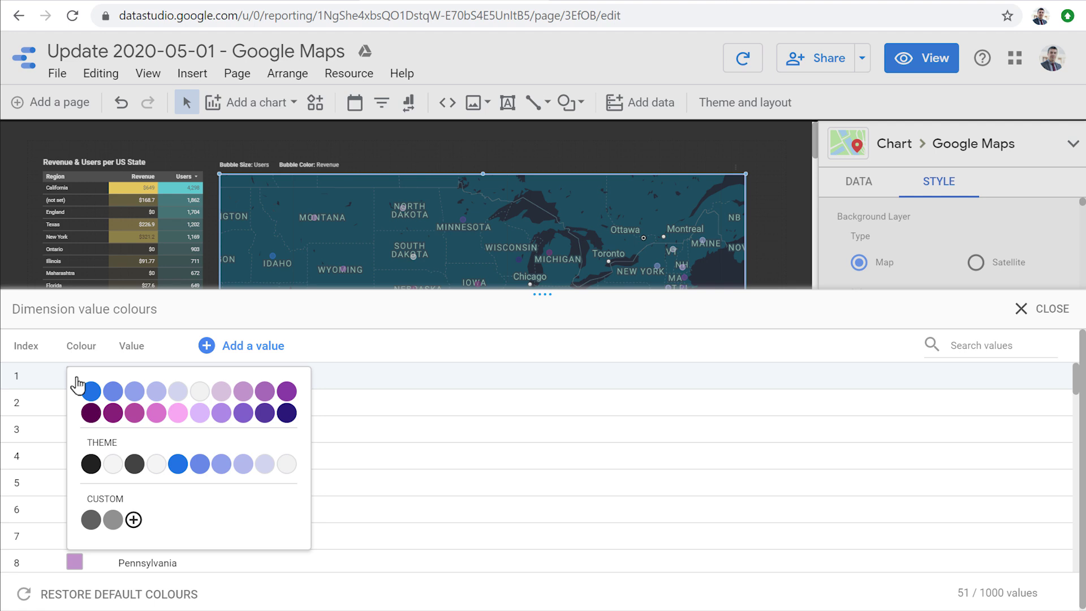
click(134, 519)
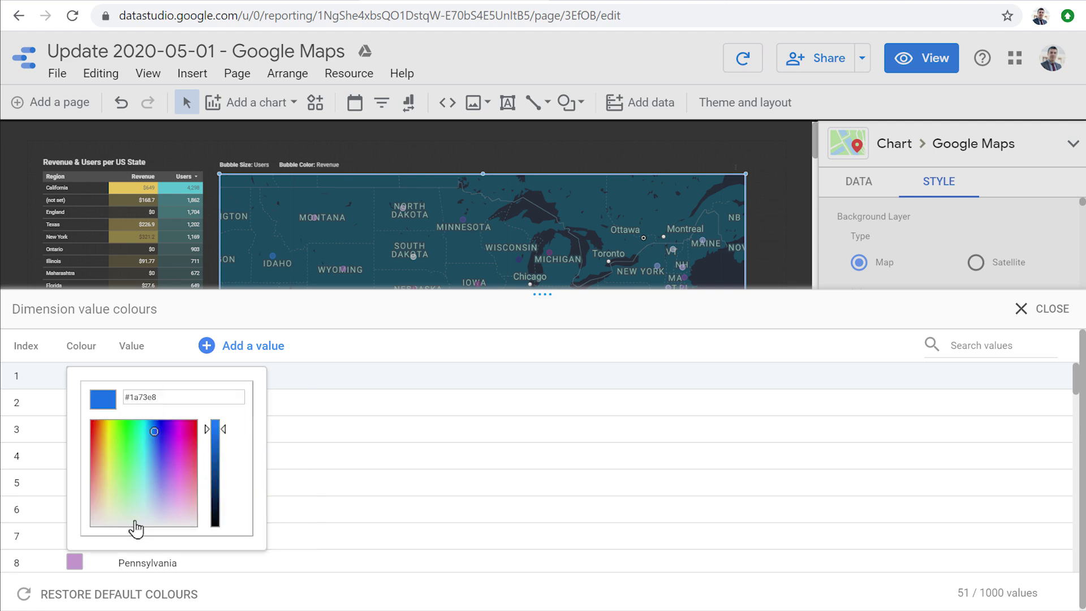
drag(121, 453, 87, 421)
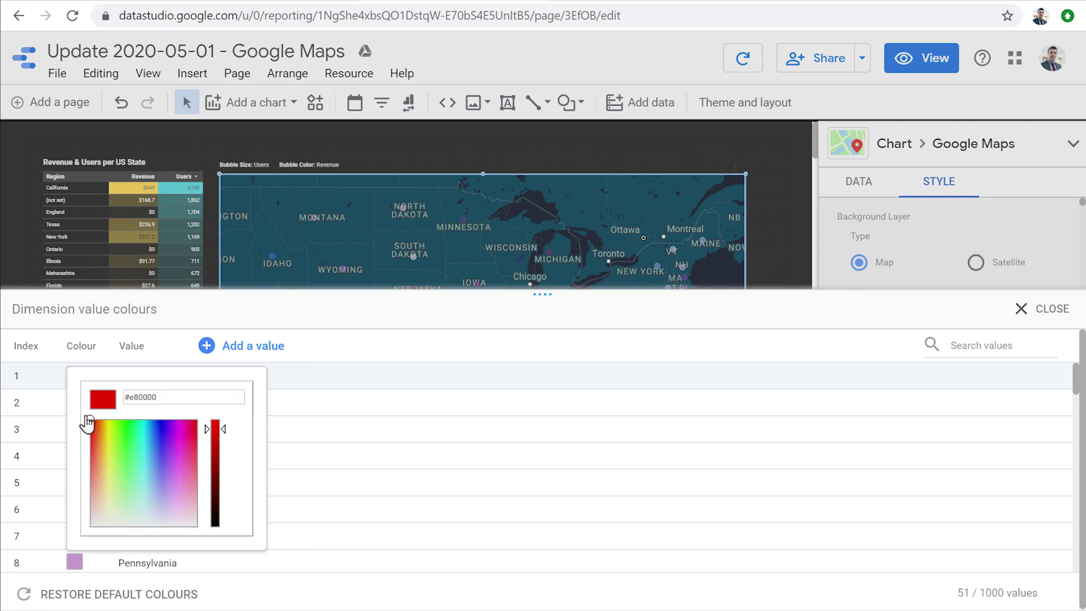
click(359, 341)
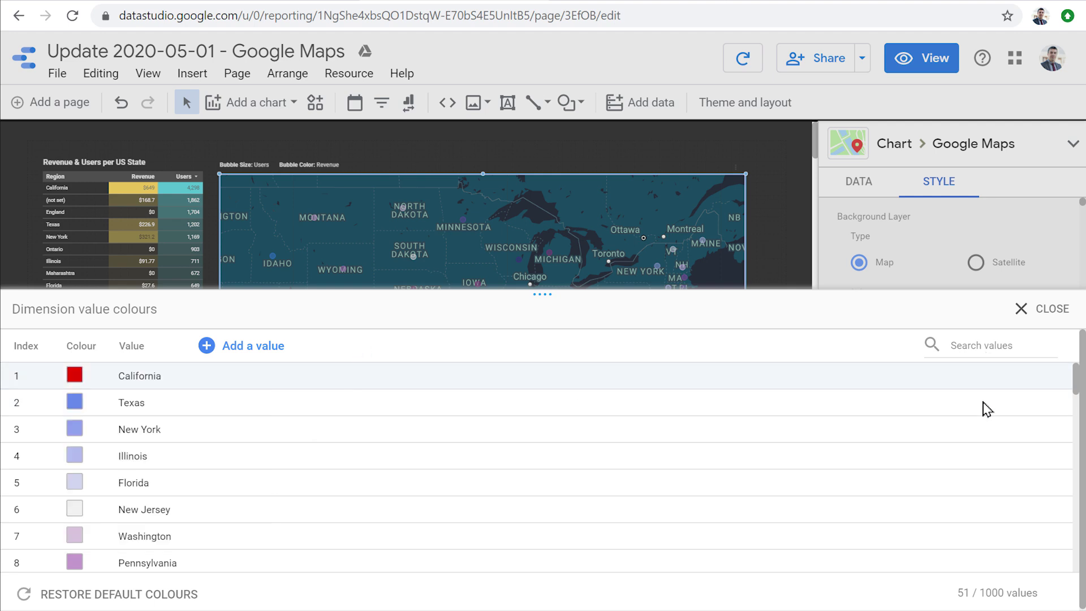
- Set Texas's dimension value colour to the custom yellow #ebd302 and return to the map
click(74, 401)
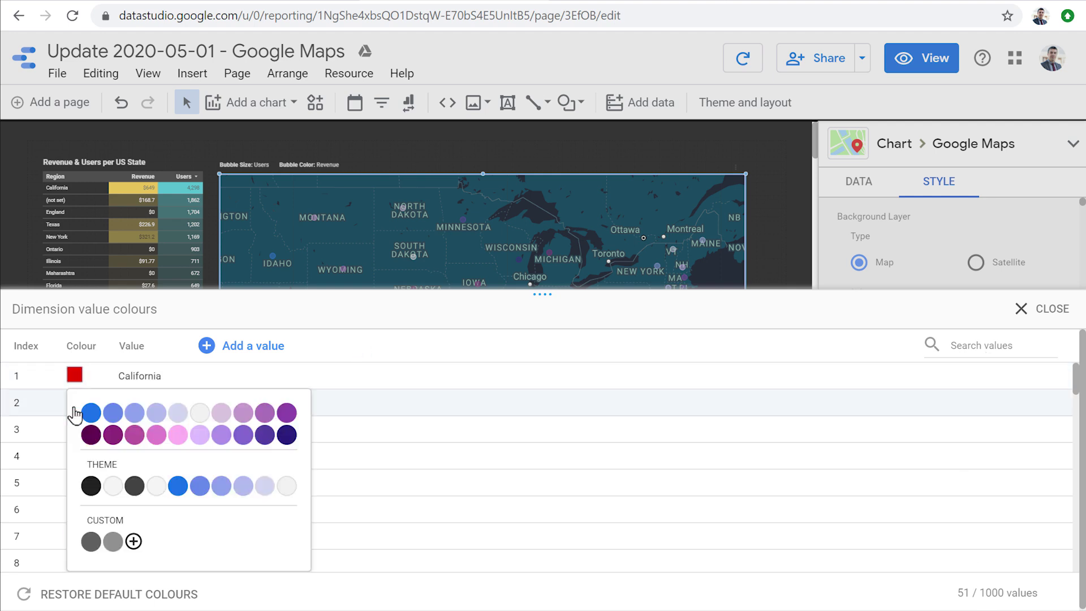
click(132, 542)
drag(113, 455, 106, 441)
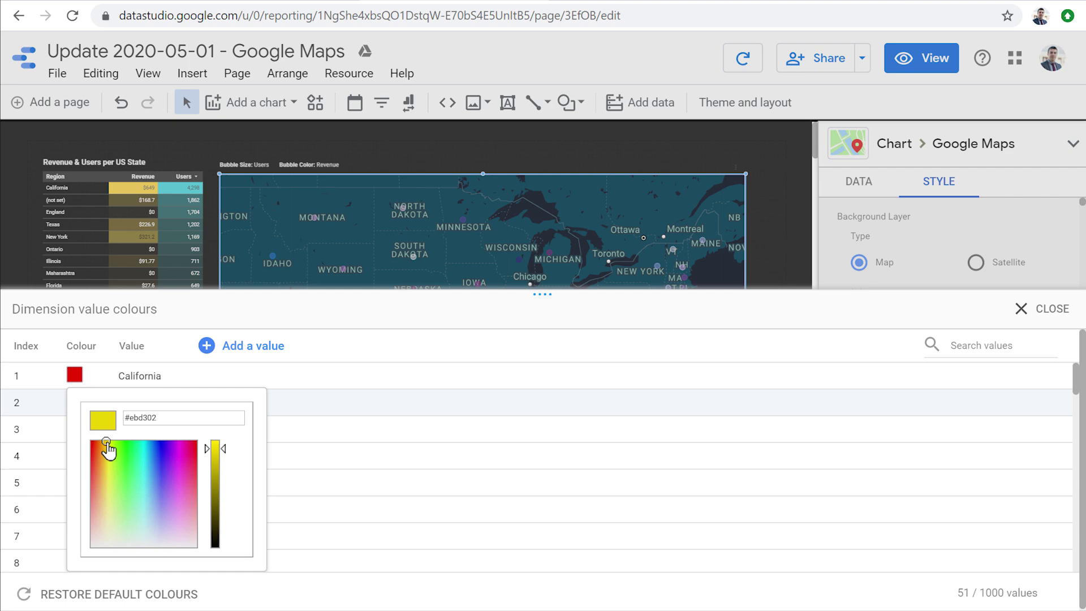
click(499, 346)
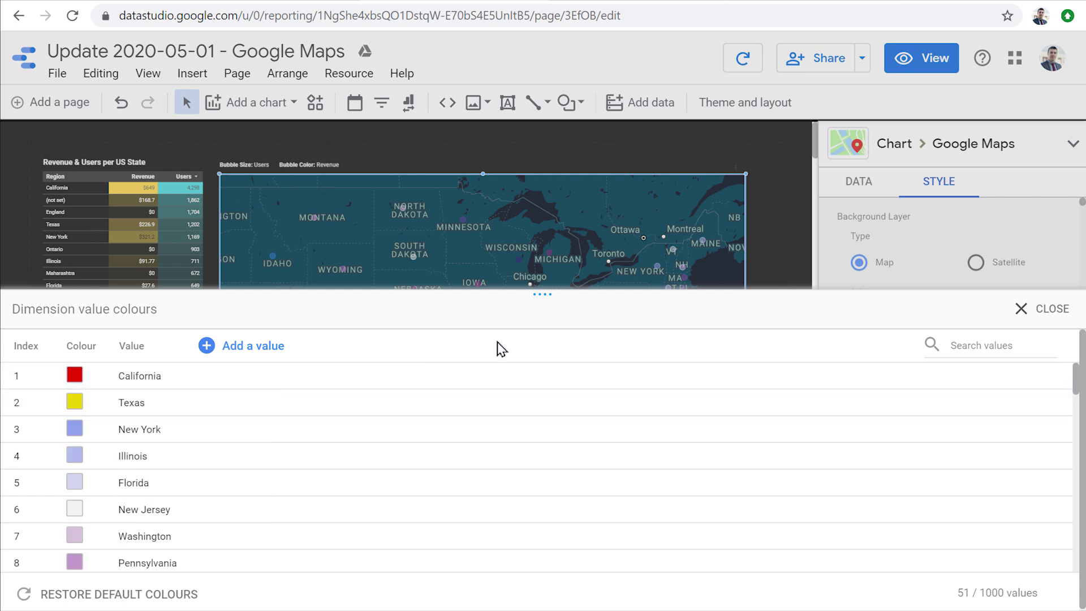
click(1042, 311)
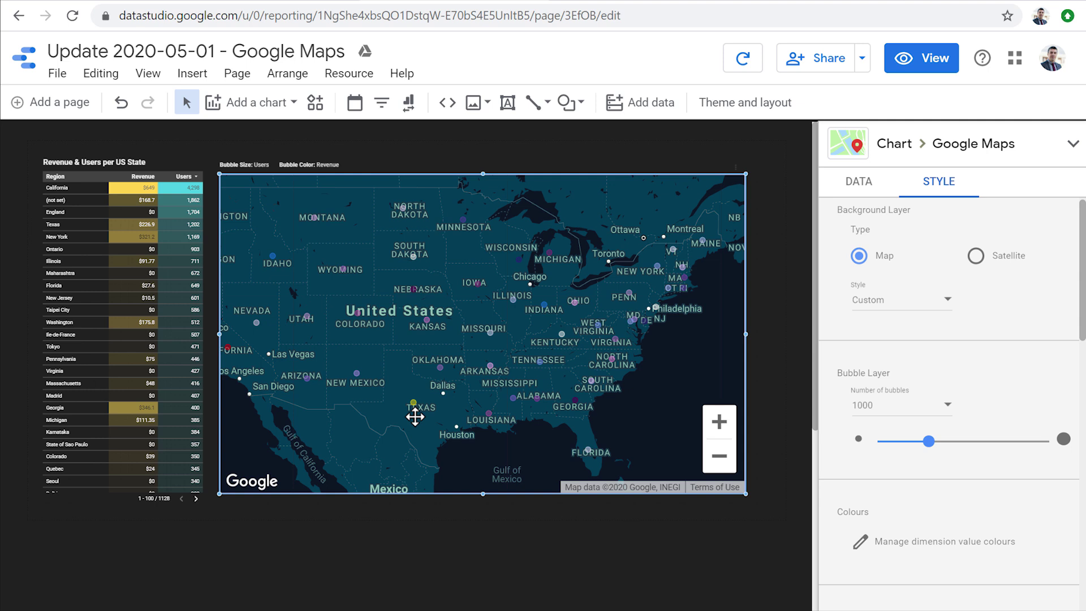
drag(467, 382, 447, 388)
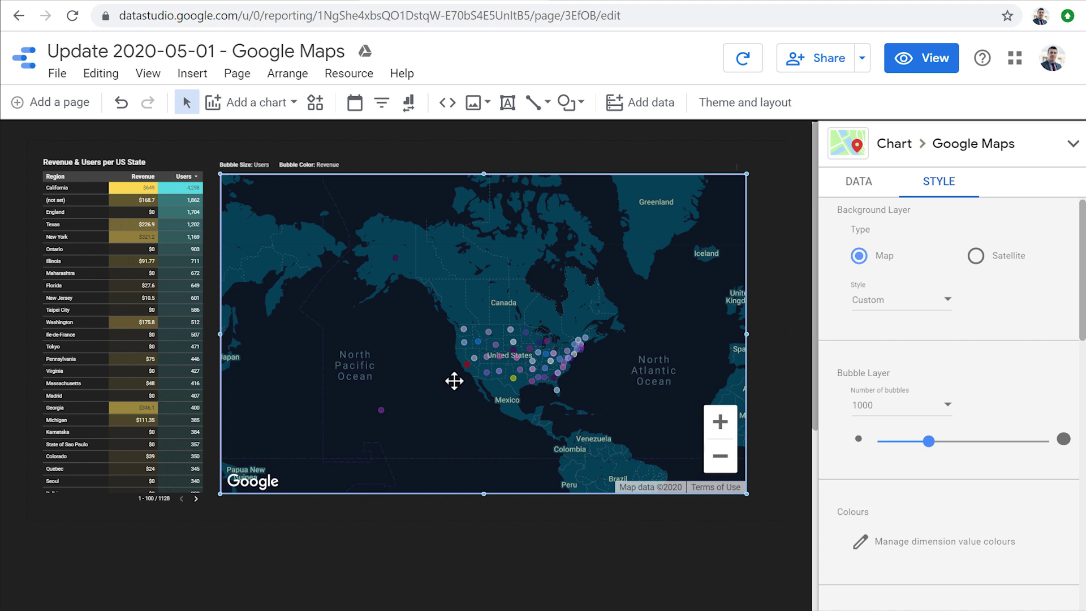
- Change the map's bubble colour dimension to Country
click(853, 195)
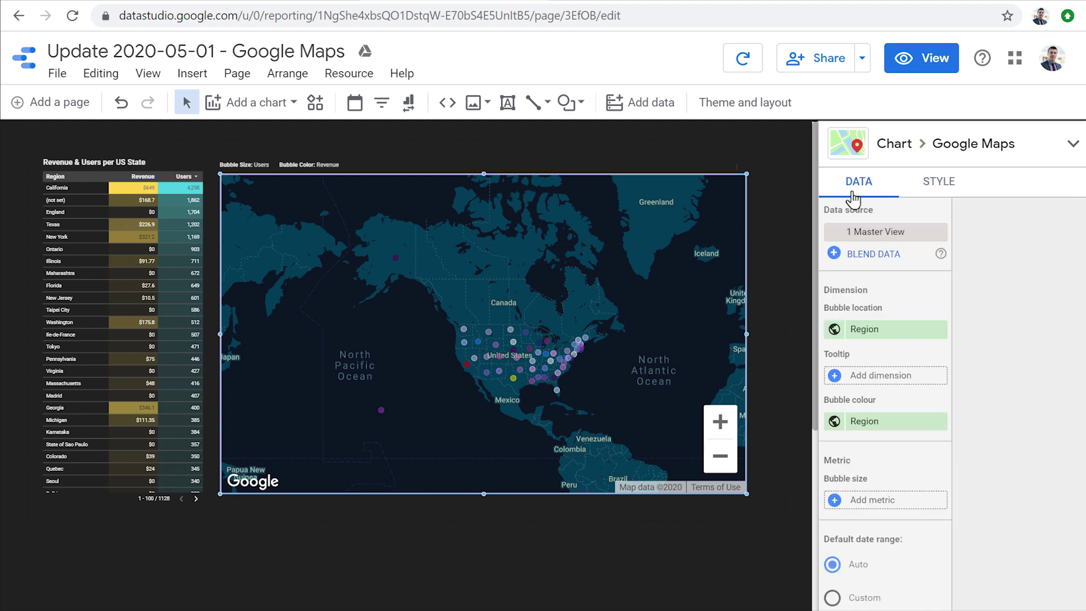
click(885, 421)
text(country)
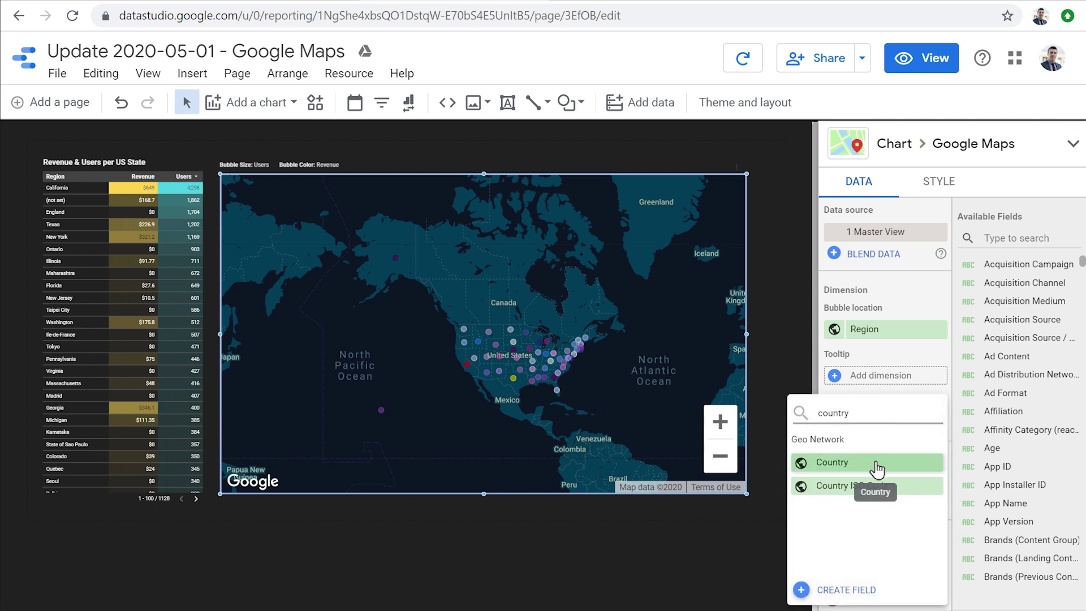
click(875, 466)
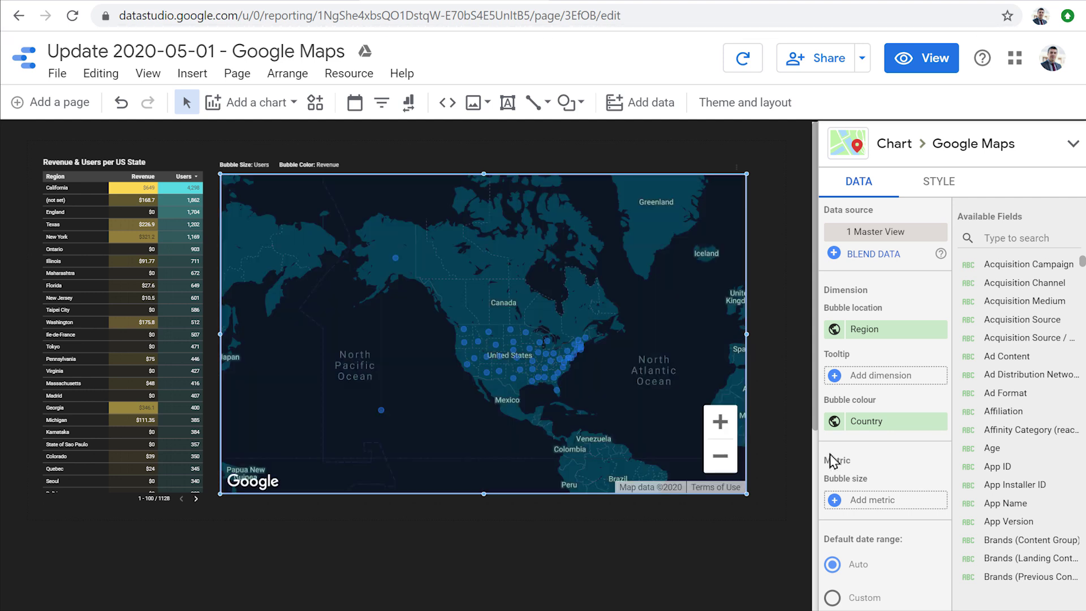
- Remove the map's US filter and change its bubble colour dimension to Continent
scroll(893, 533, down, 3)
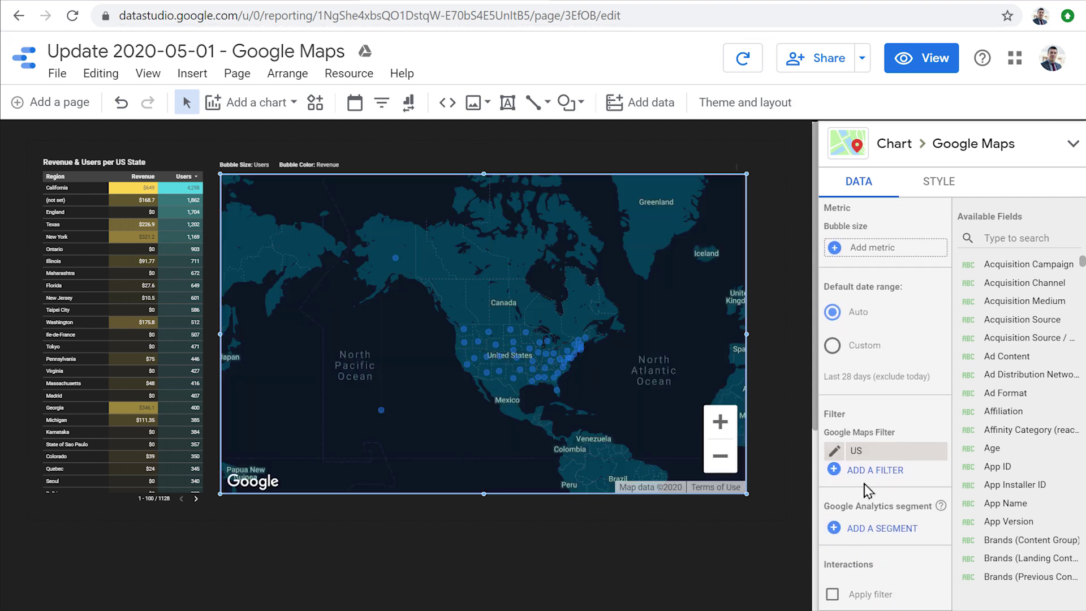
click(939, 442)
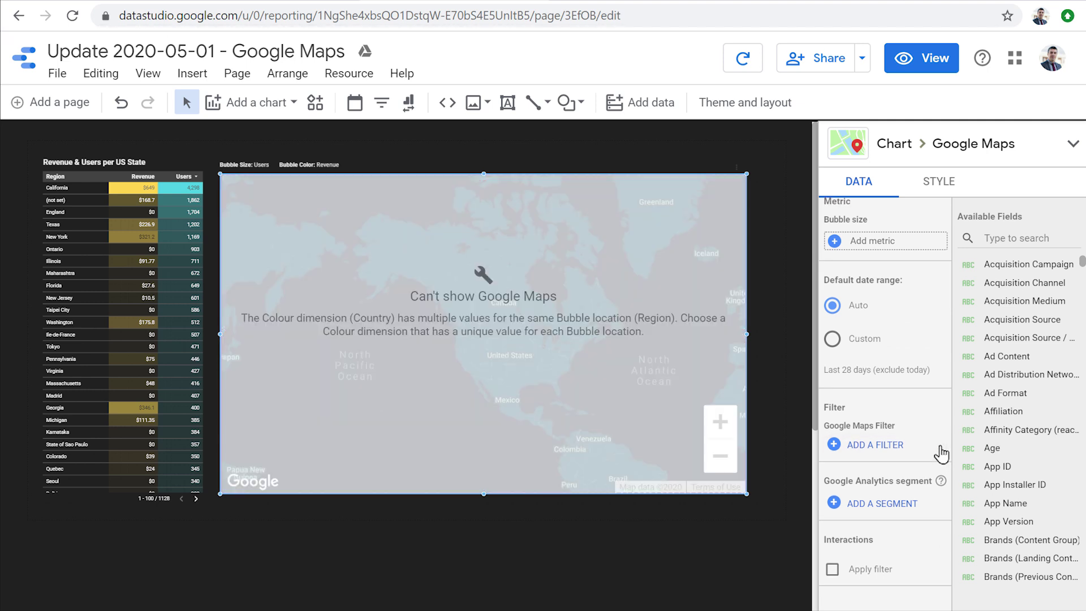
scroll(936, 446, up, 4)
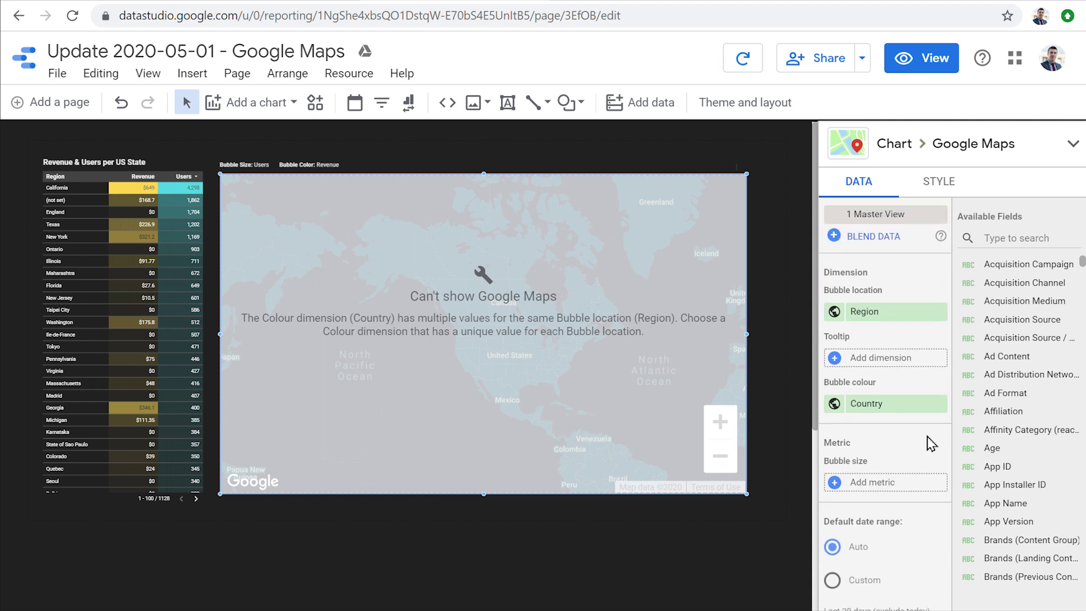
click(887, 415)
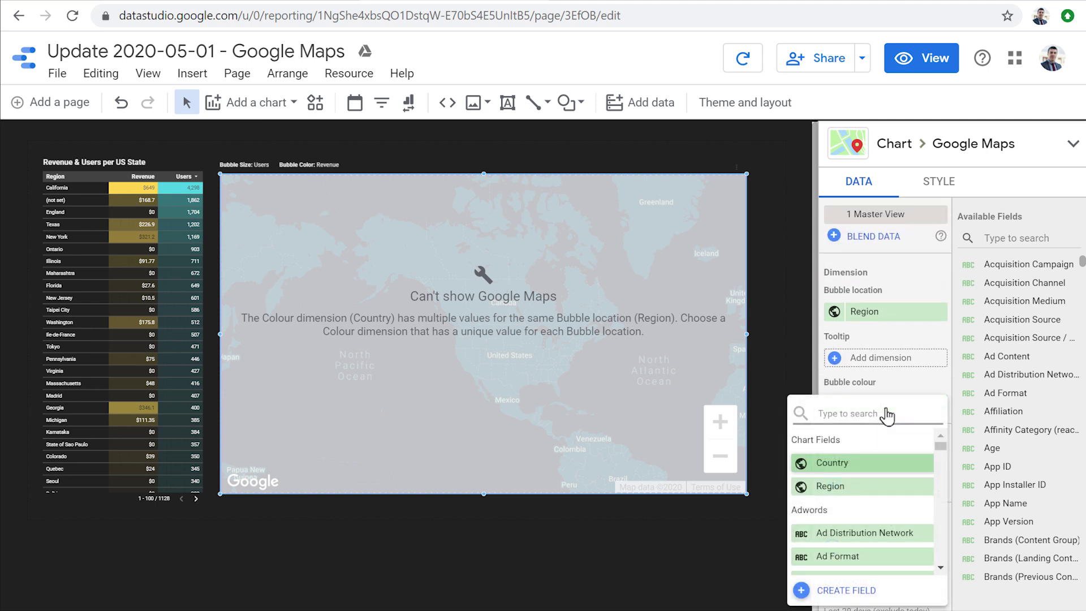
text(conti)
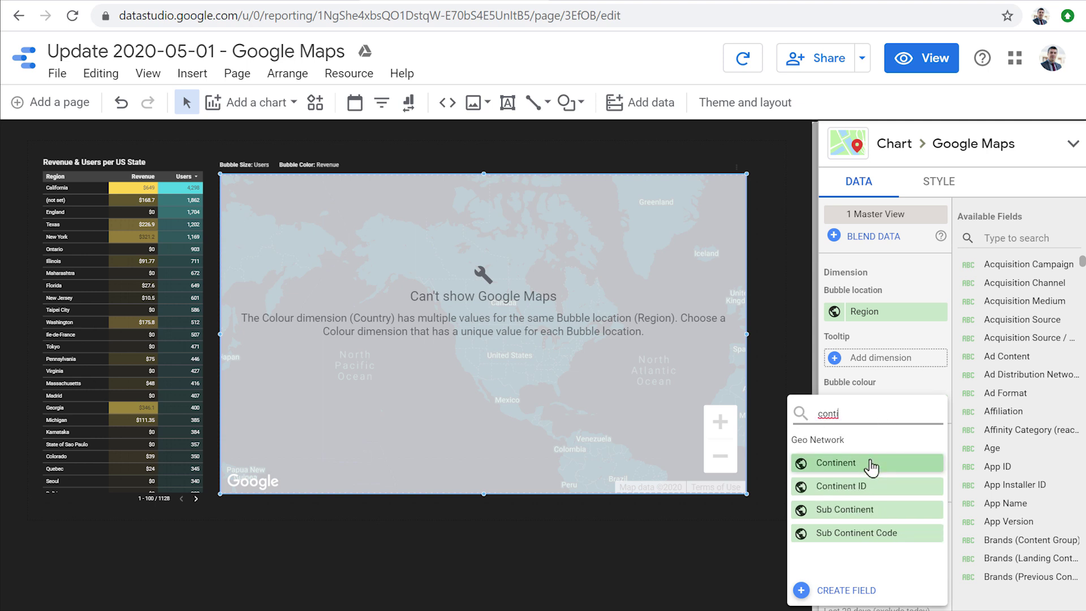
click(870, 463)
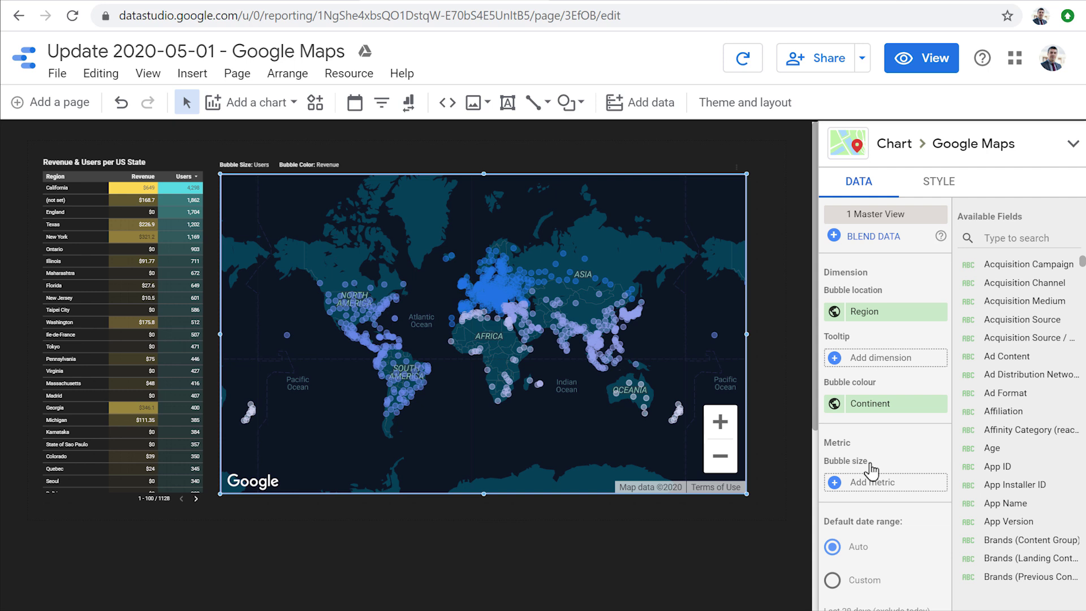
- Set Europe's dimension value colour to a custom yellow in the map's style settings
click(926, 182)
click(897, 528)
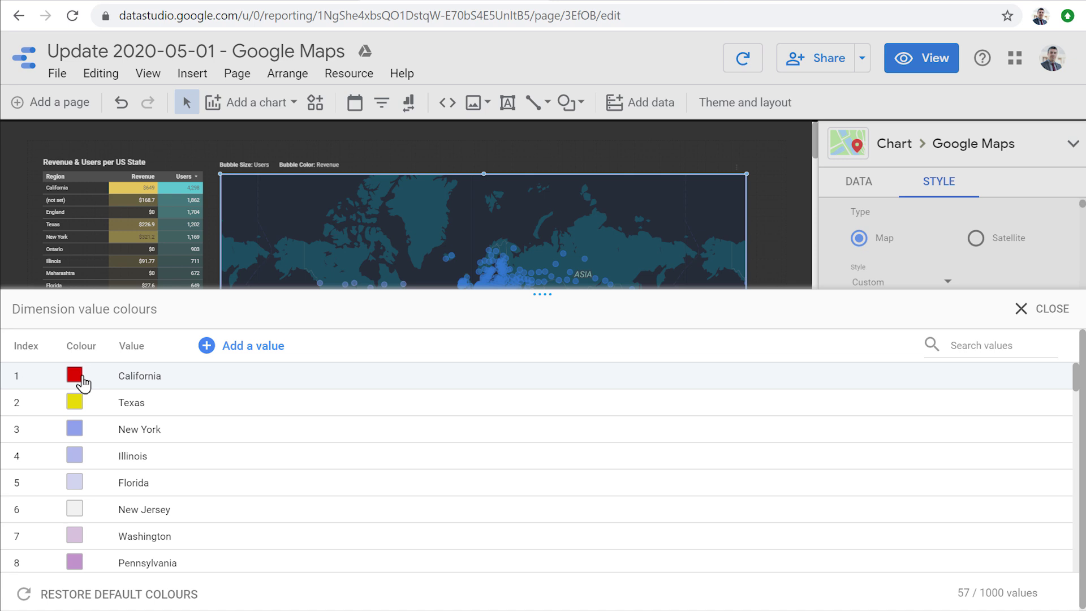
click(953, 345)
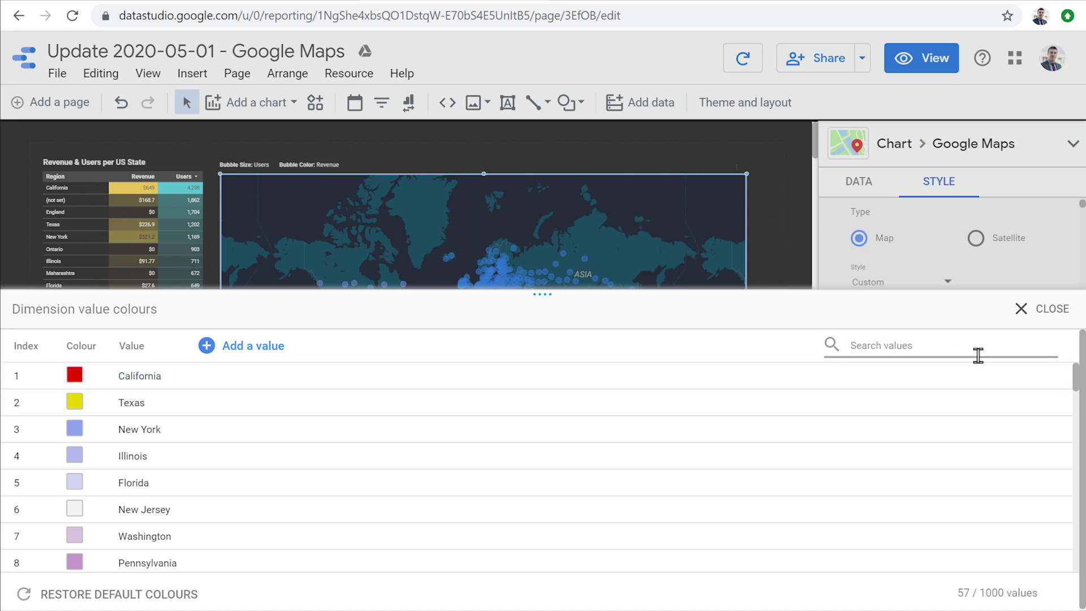
text(europ)
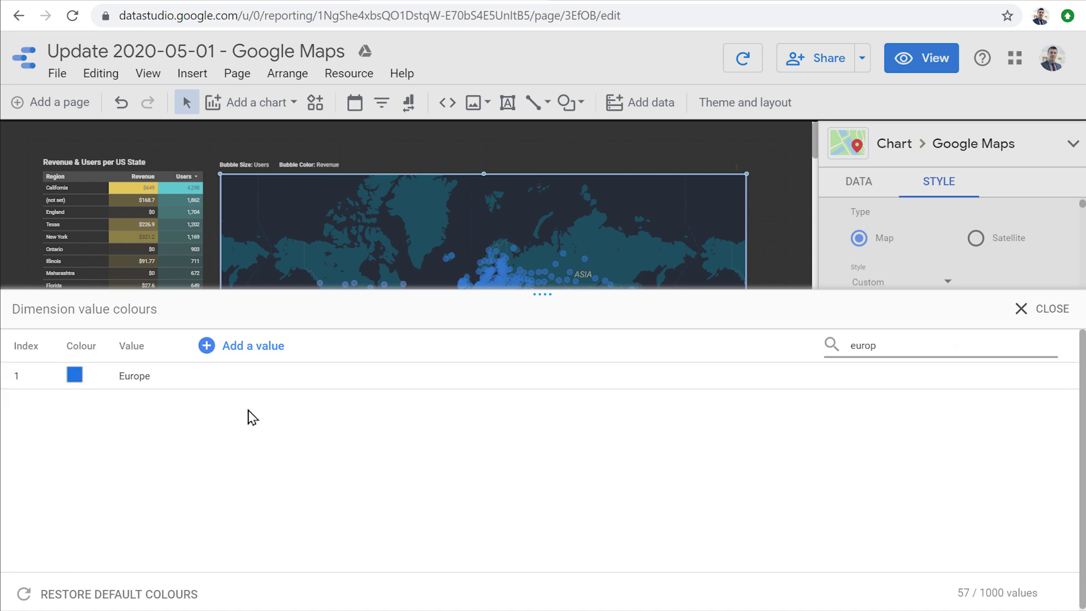
click(69, 376)
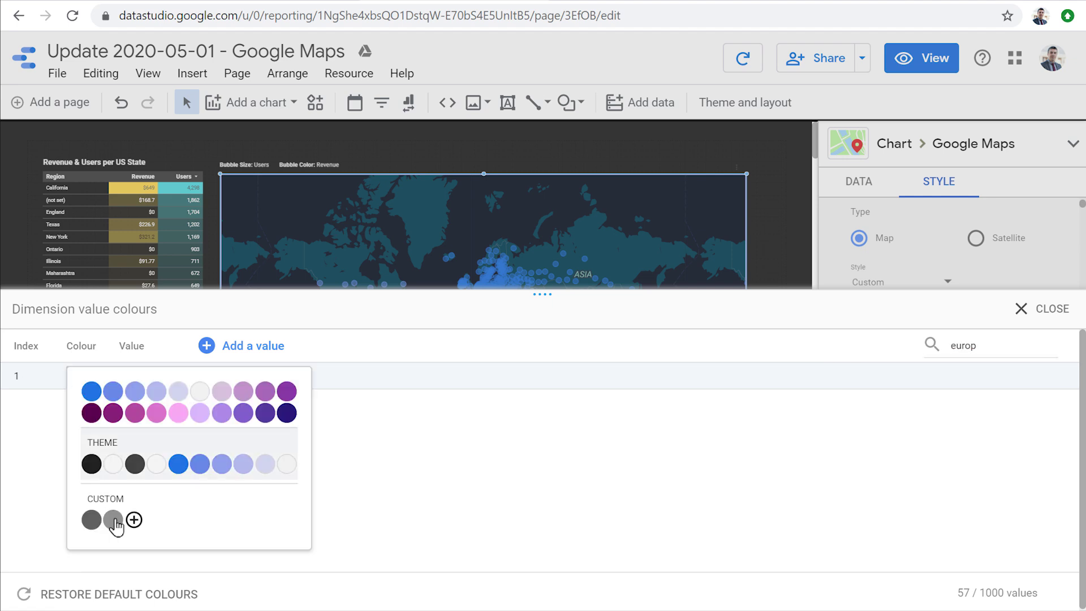
click(133, 519)
drag(113, 448, 108, 423)
- Find Americas among the dimension values and set its colour to the custom green #27eb0f
click(990, 347)
drag(989, 347, 829, 346)
text(north)
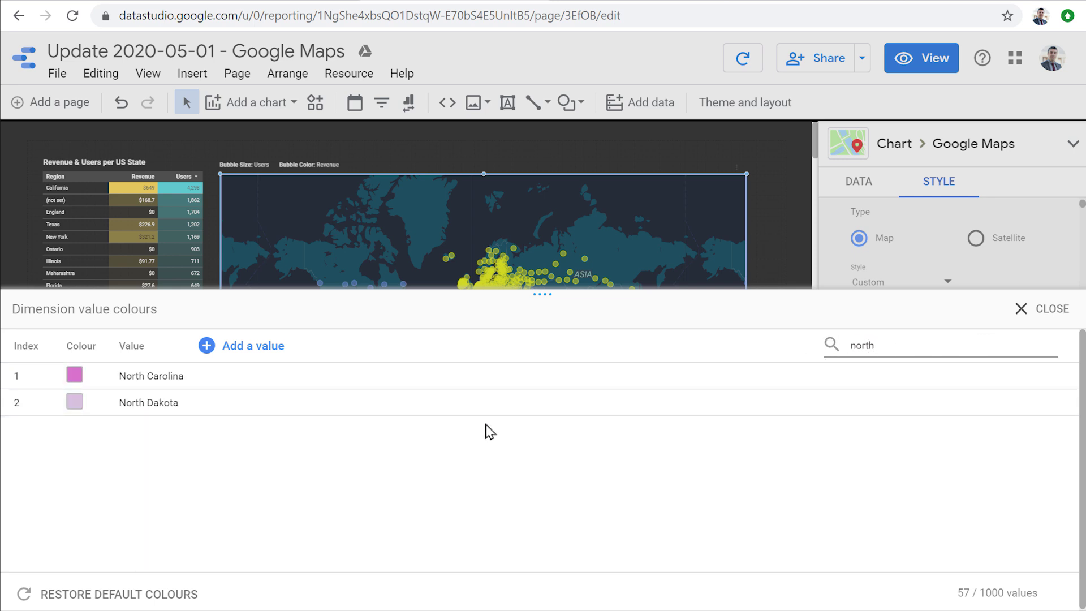
drag(899, 346, 831, 345)
text(amer)
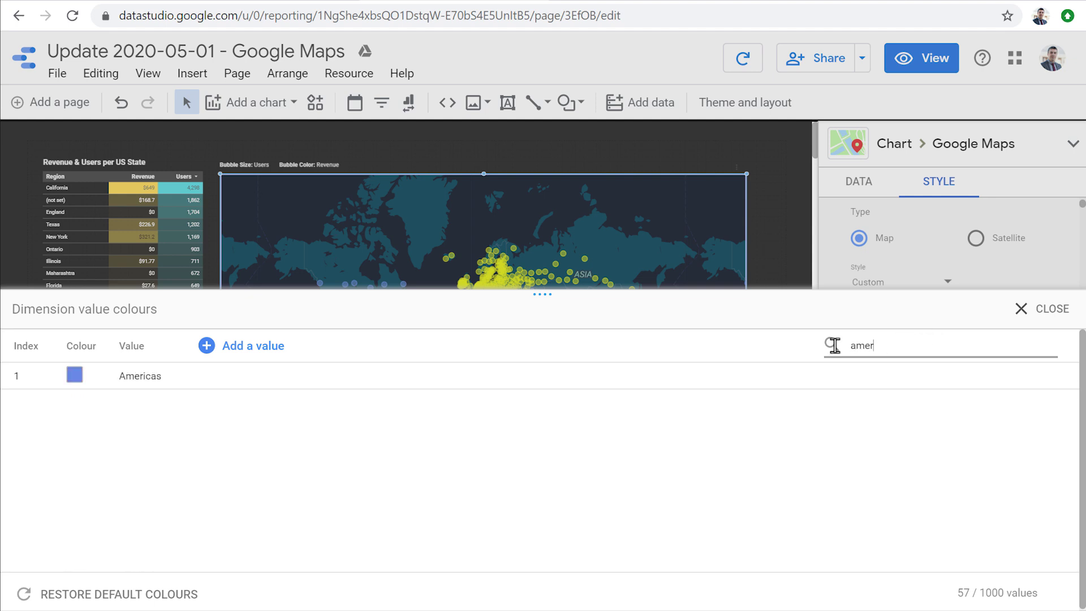
click(78, 379)
click(134, 519)
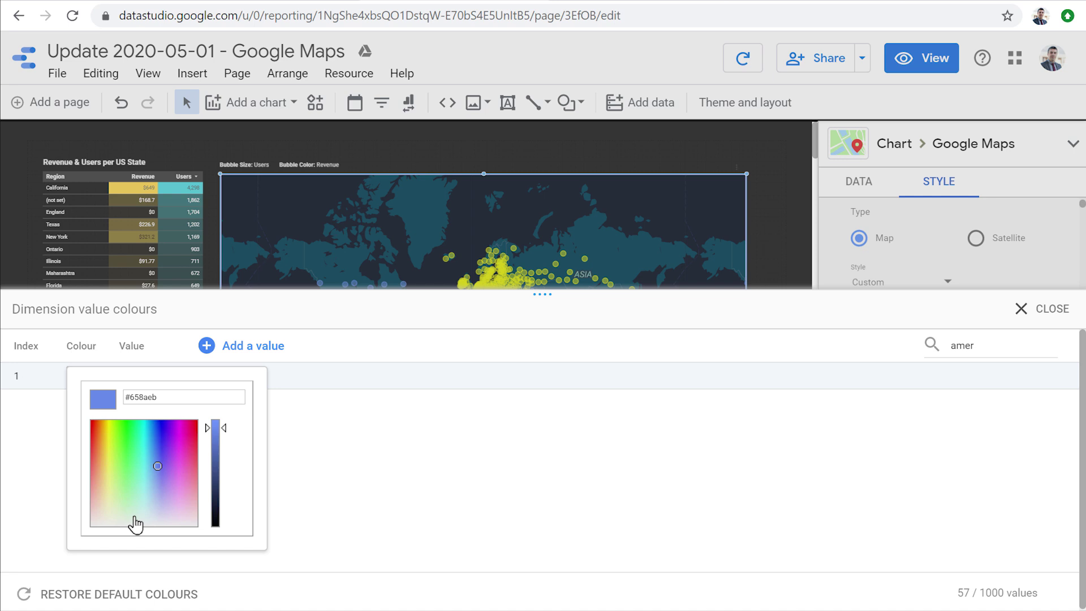
click(107, 432)
click(125, 426)
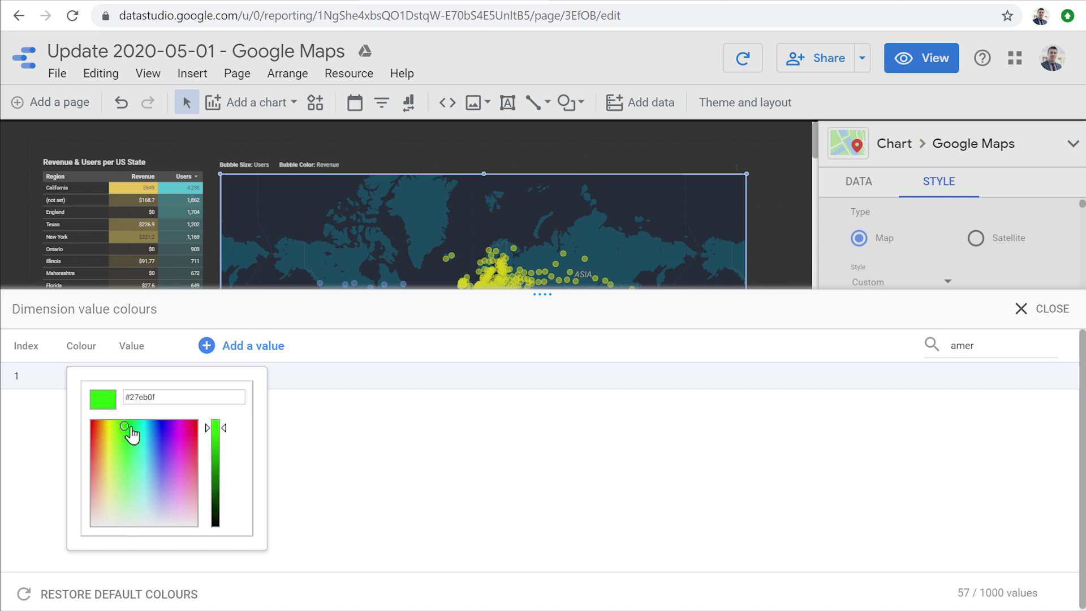
click(660, 359)
- Set Africa's dimension value colour to the custom pink #ef1182 and return to the map
click(987, 346)
drag(986, 347, 837, 350)
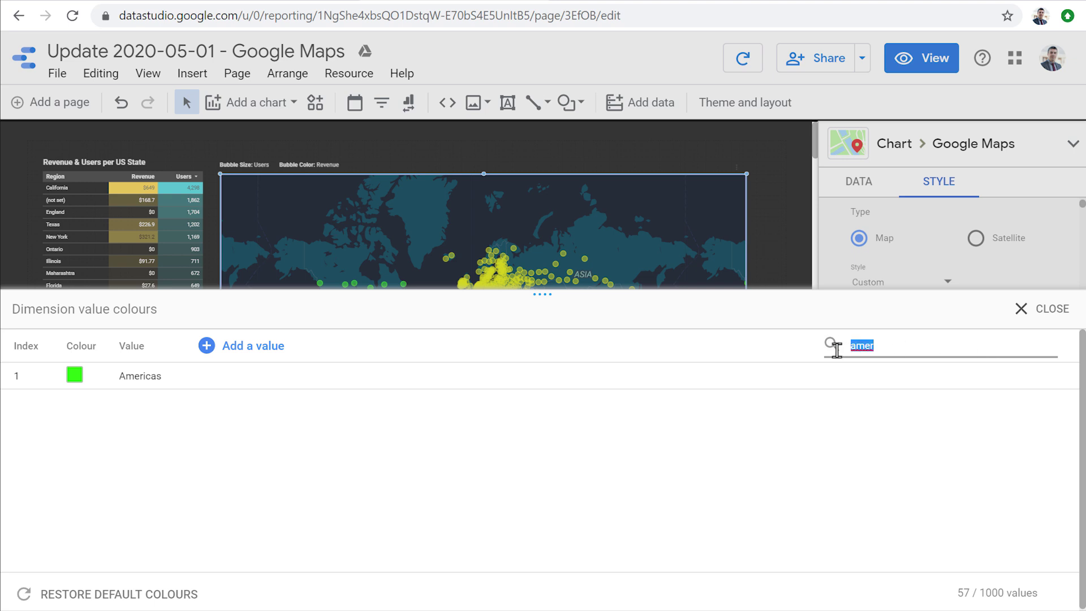
text(afri)
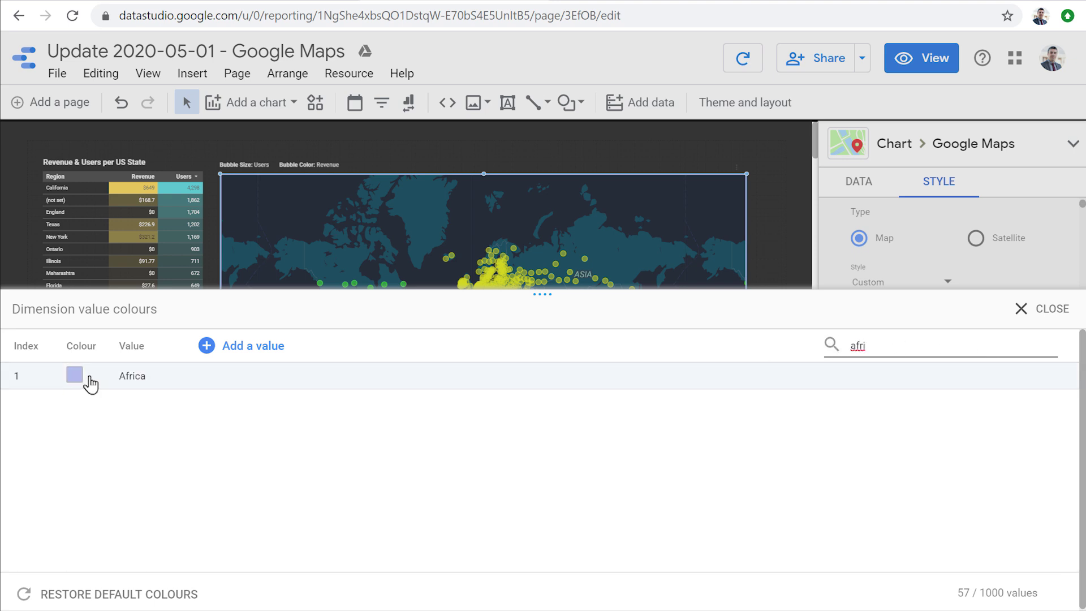
click(75, 377)
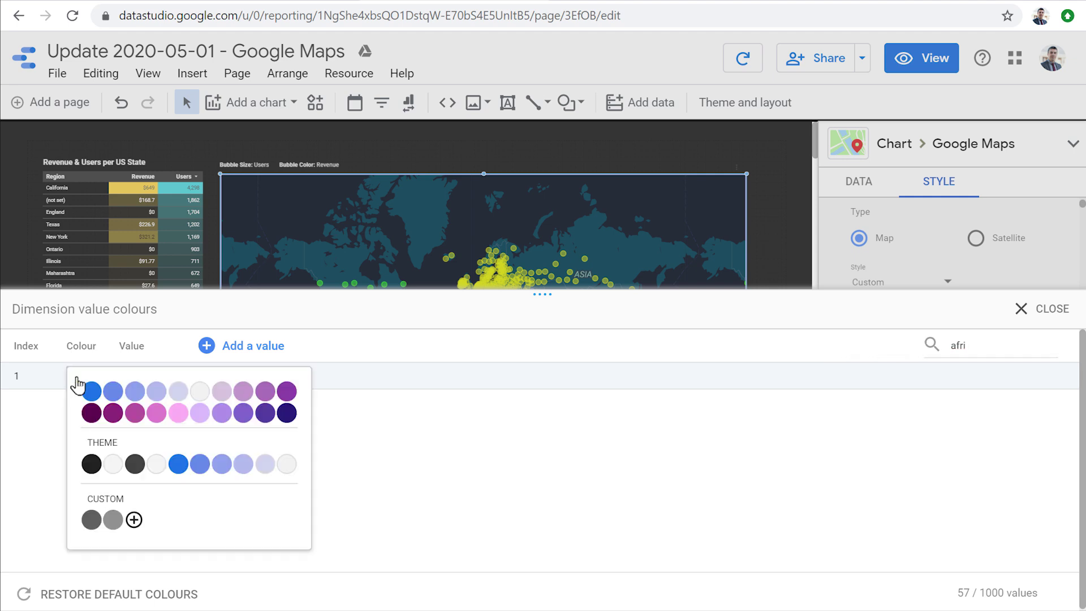
click(134, 519)
click(142, 439)
drag(142, 436, 190, 428)
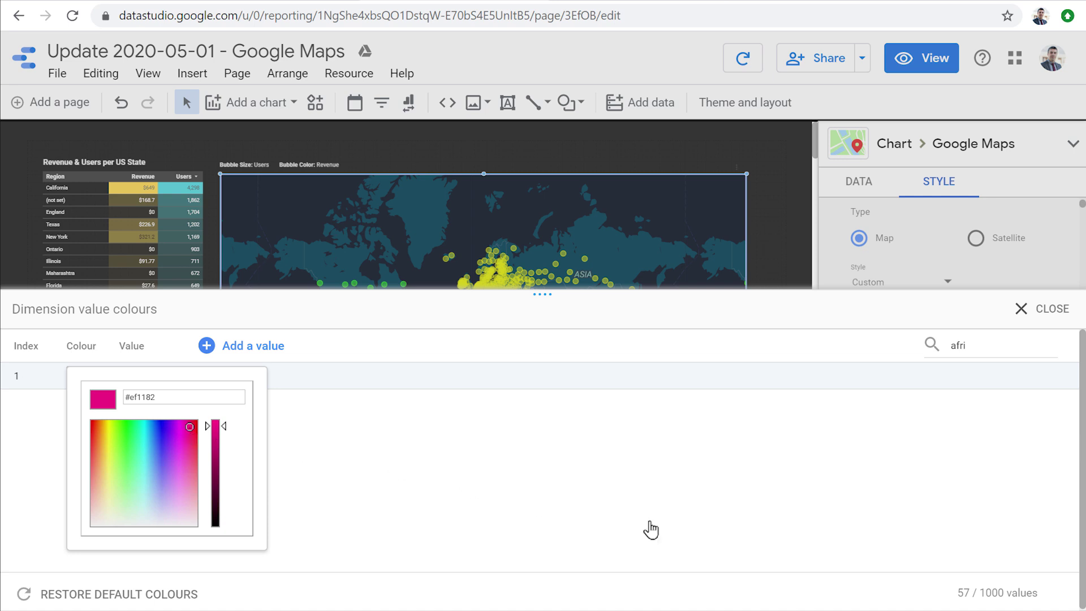
click(1051, 311)
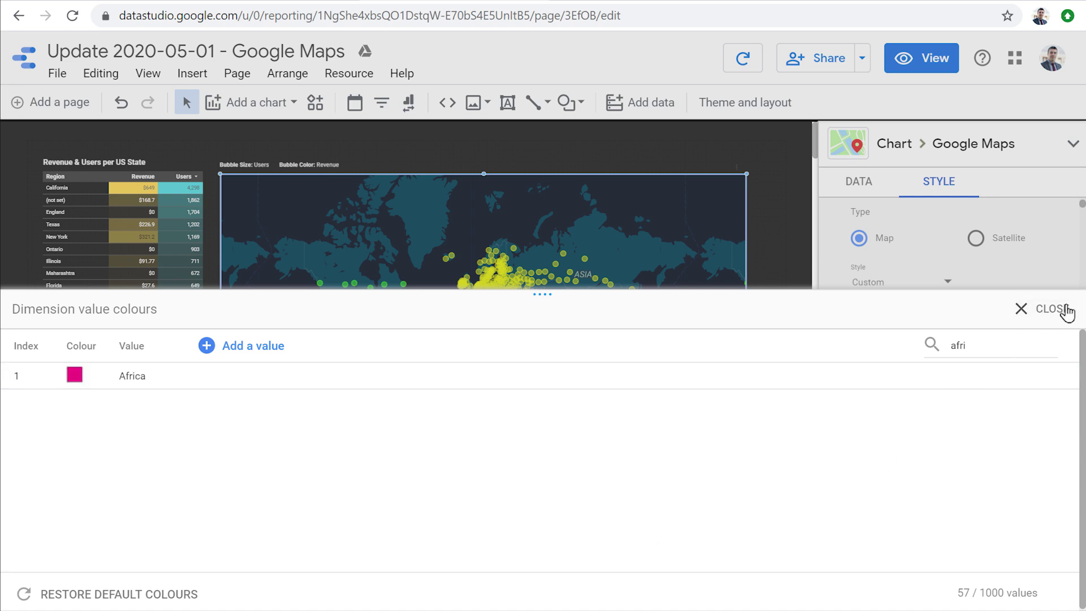
click(1052, 312)
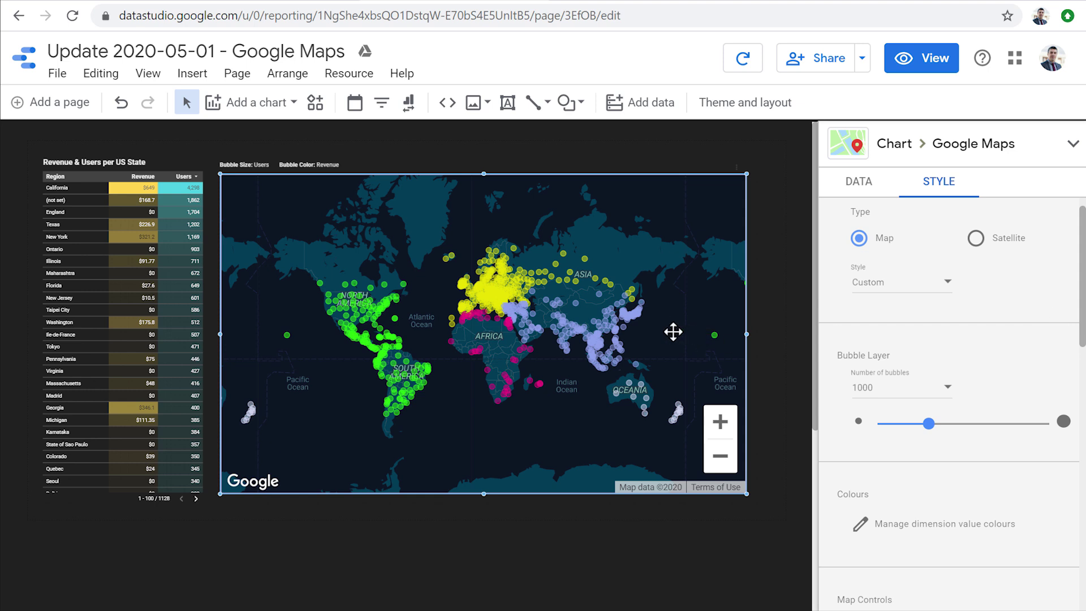
- Remove the Continent bubble colour dimension and apply the US filter to the map again
click(854, 181)
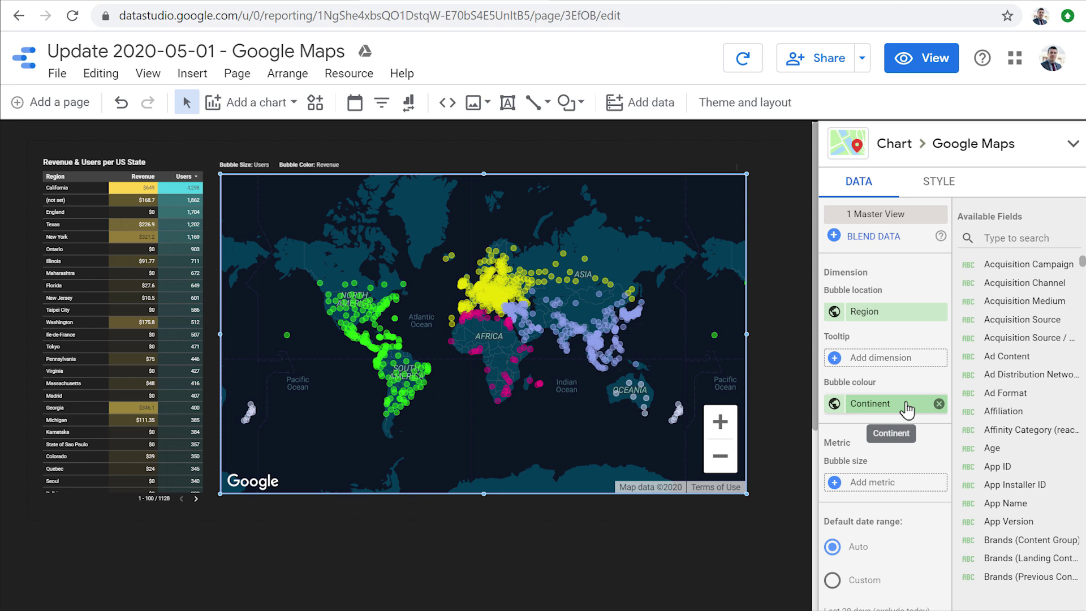
click(939, 404)
scroll(928, 418, down, 3)
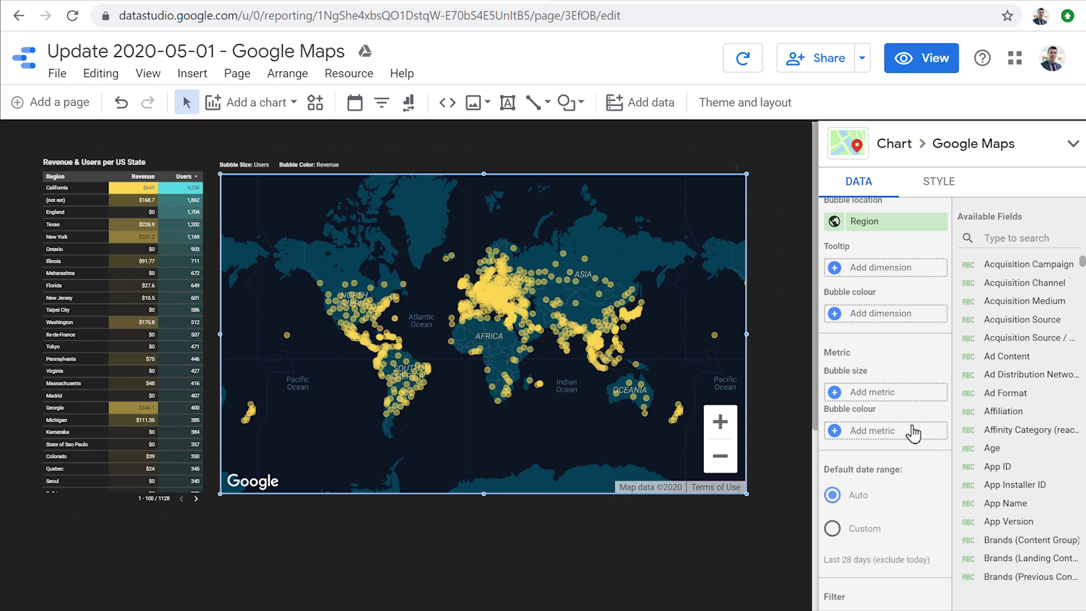
scroll(913, 432, down, 5)
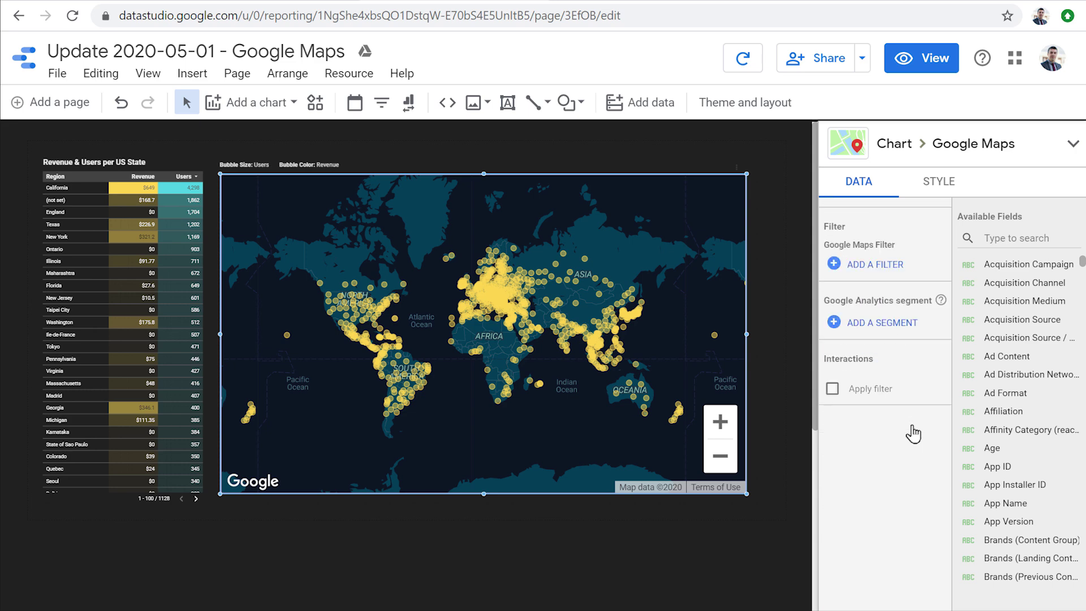
click(883, 297)
click(860, 198)
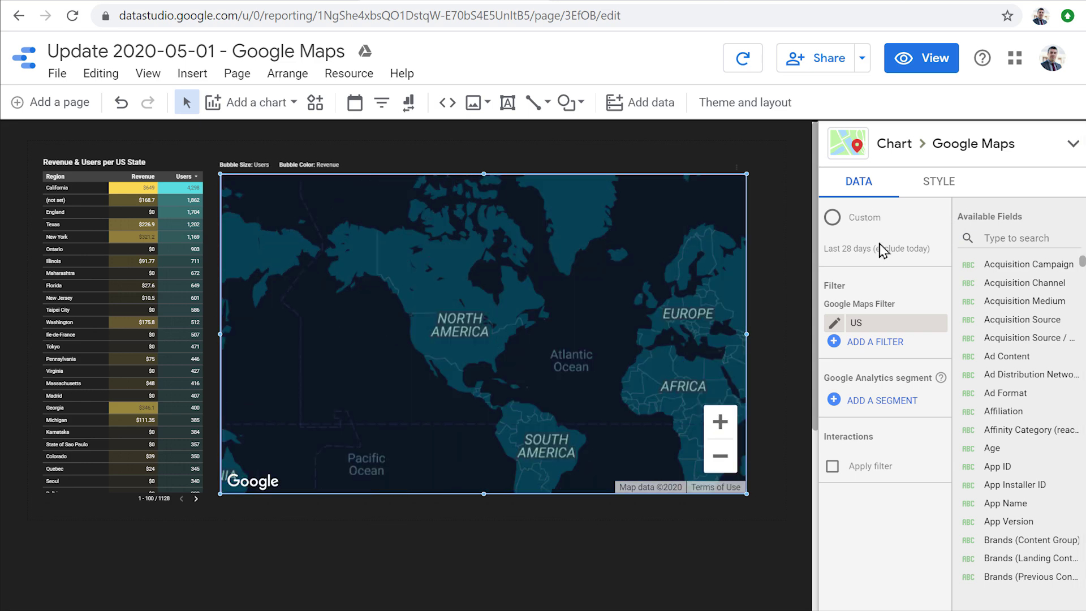
- Find the Revenue field and assign it as the map's bubble colour metric
scroll(908, 306, up, 4)
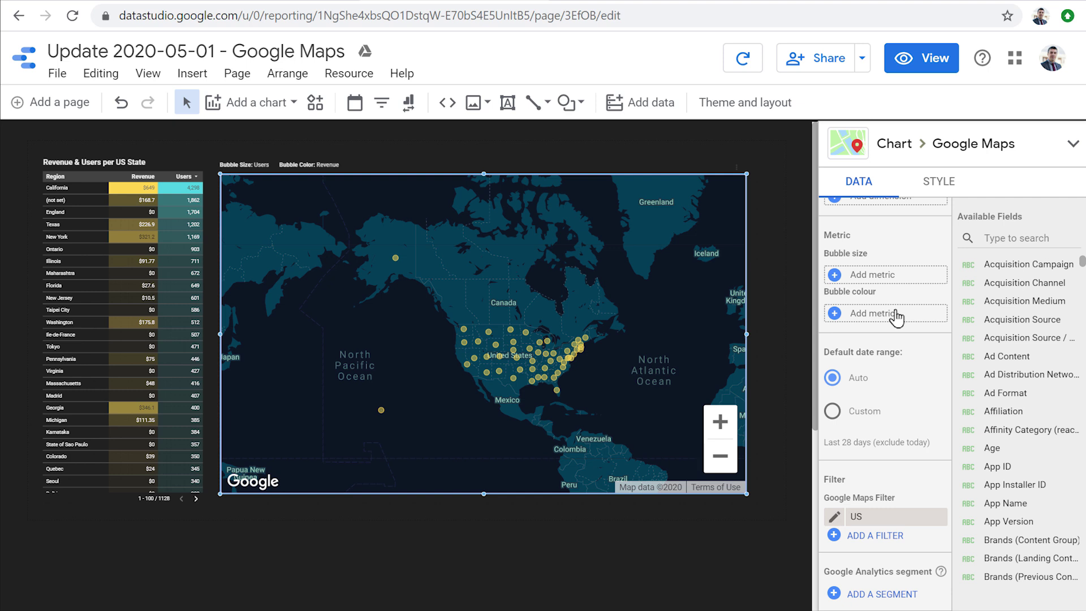
click(999, 238)
text(revenue)
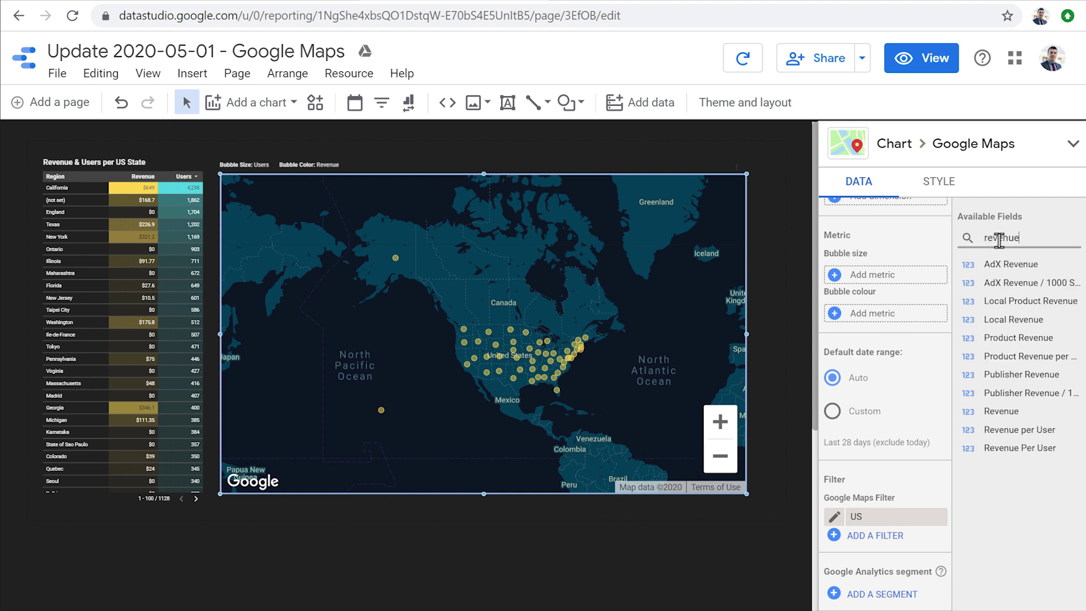
drag(1001, 411, 865, 318)
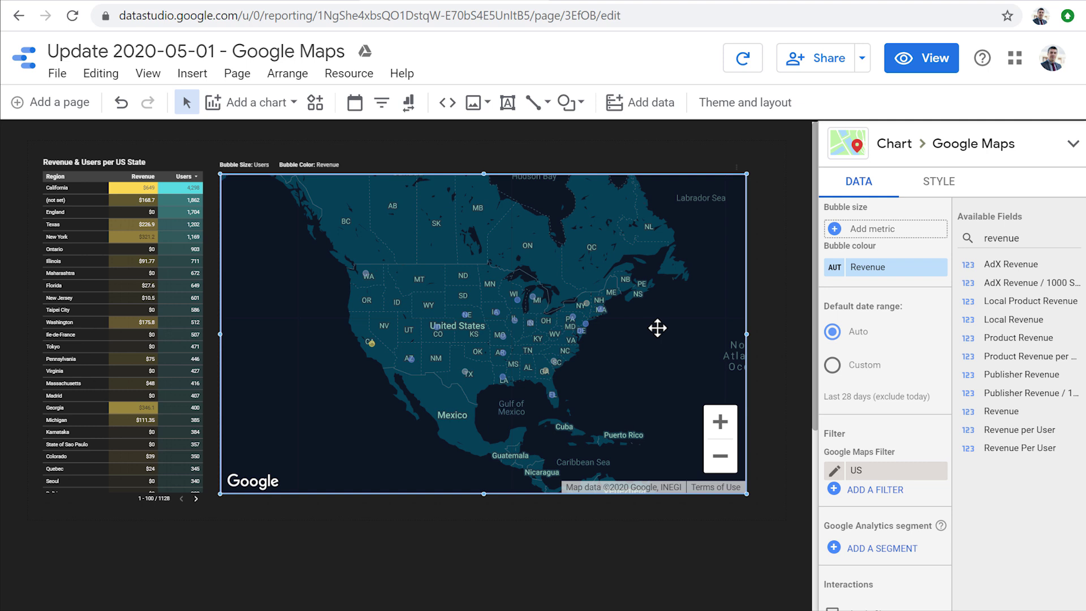
- Set the bubbles' minimum colour to light green and their dataless colour to black in the map's style settings
click(944, 183)
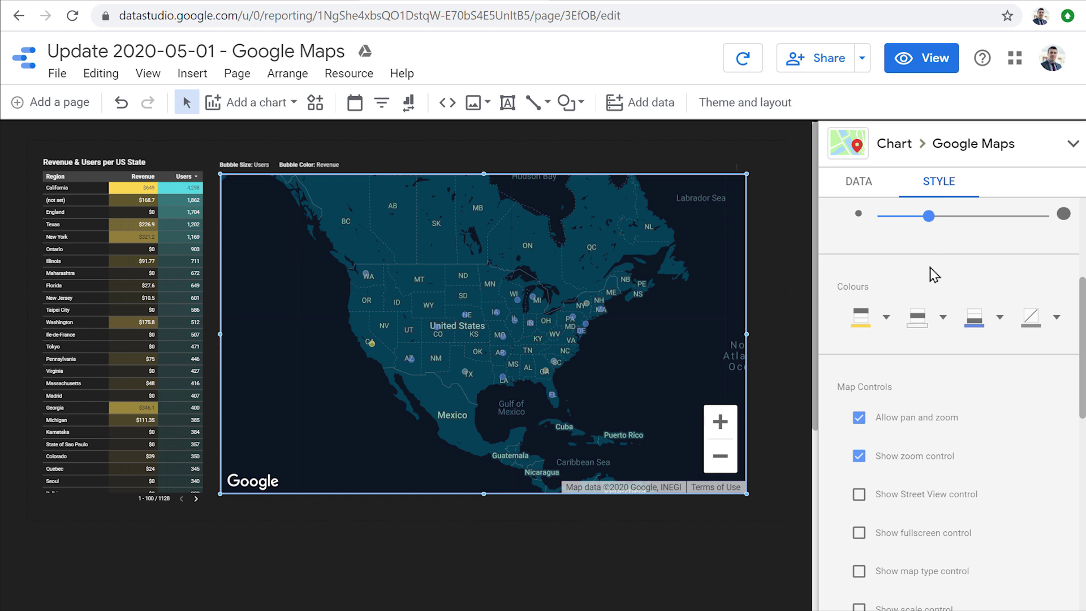
scroll(931, 271, down, 1)
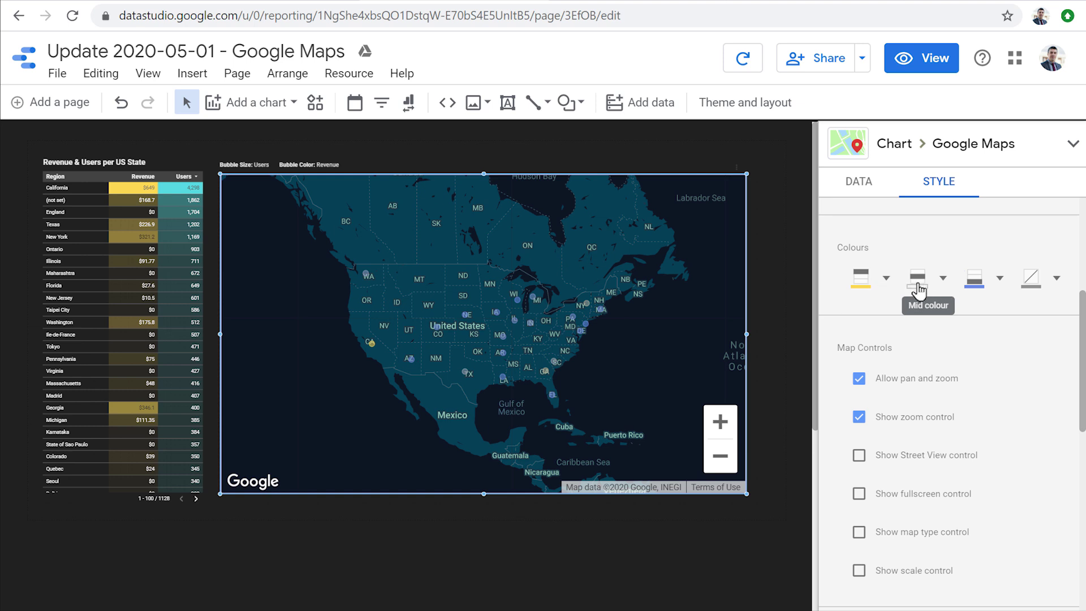
click(979, 290)
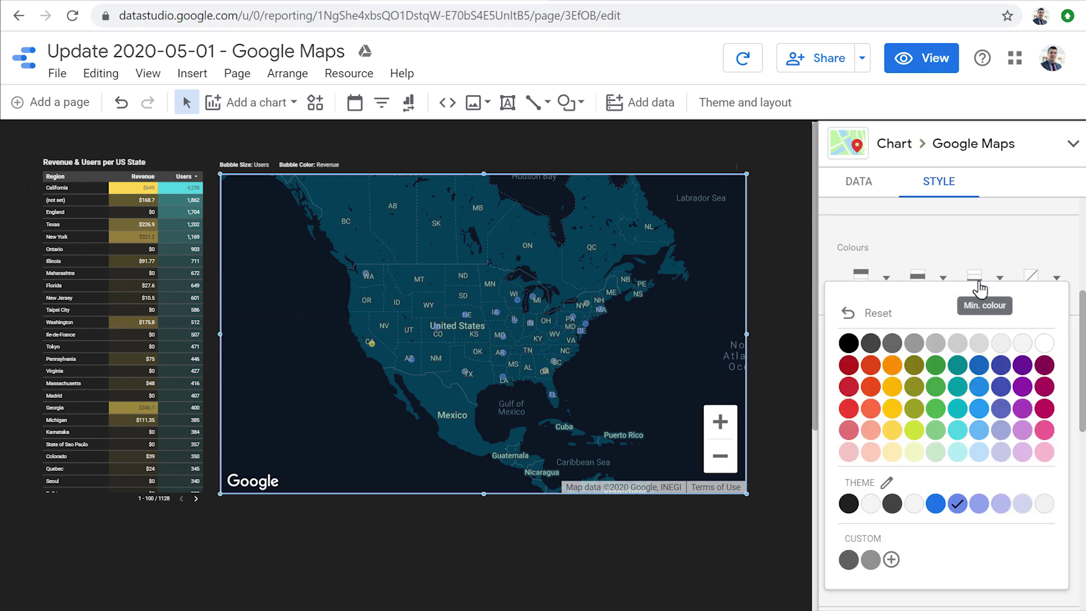
click(935, 433)
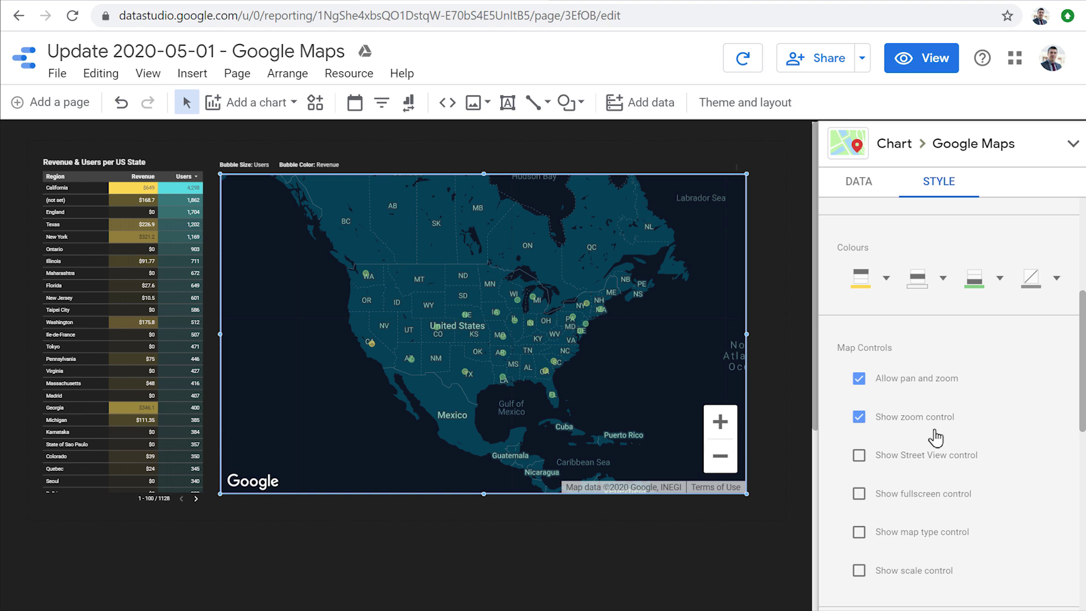
click(1042, 287)
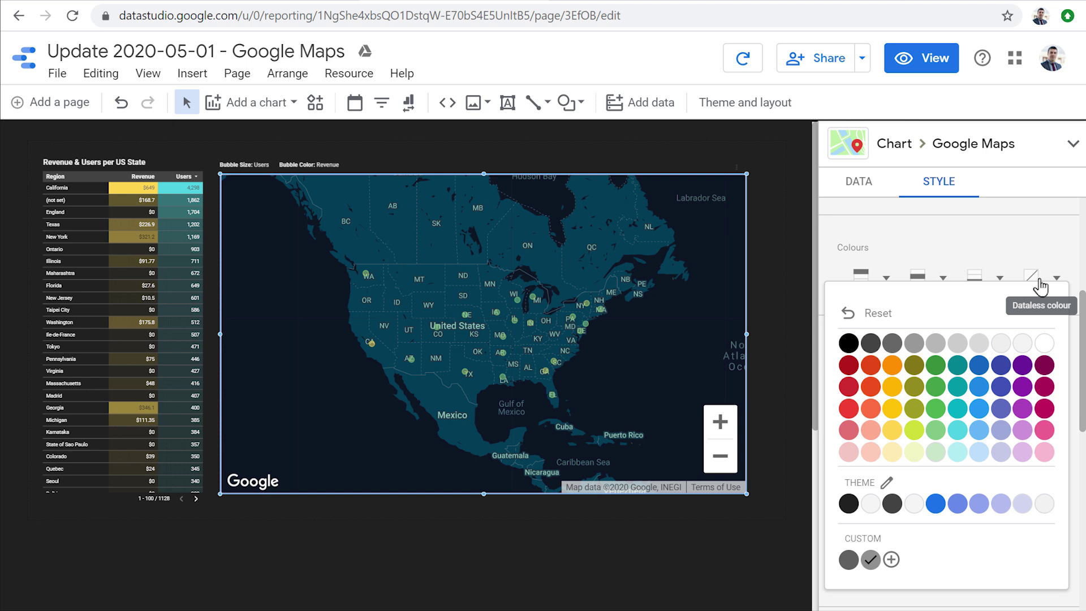
click(849, 344)
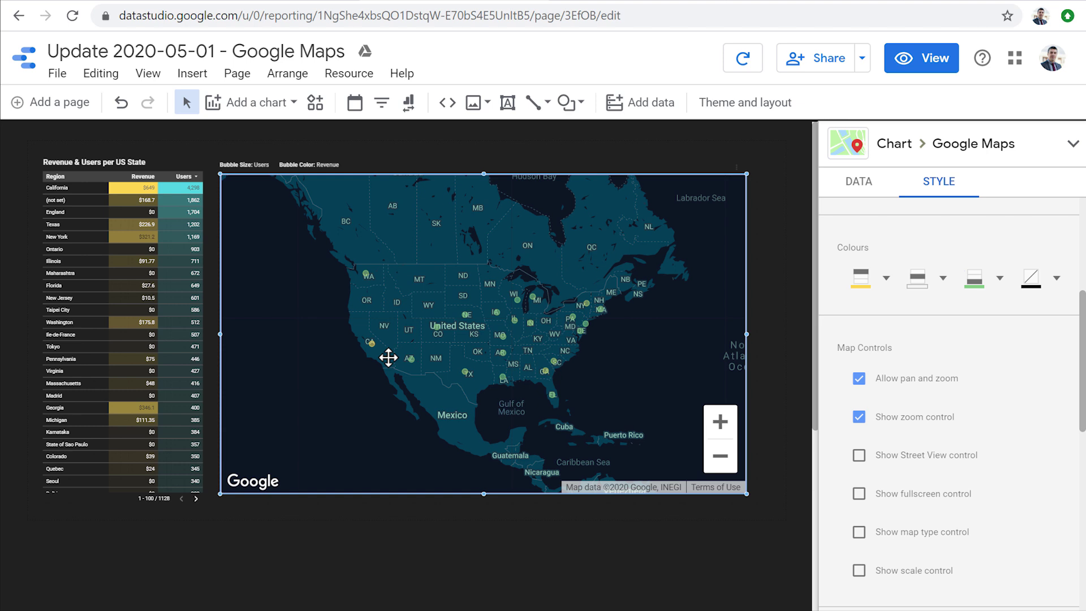
- Move the Revenue metric from the map's bubble colour to its bubble size
click(850, 187)
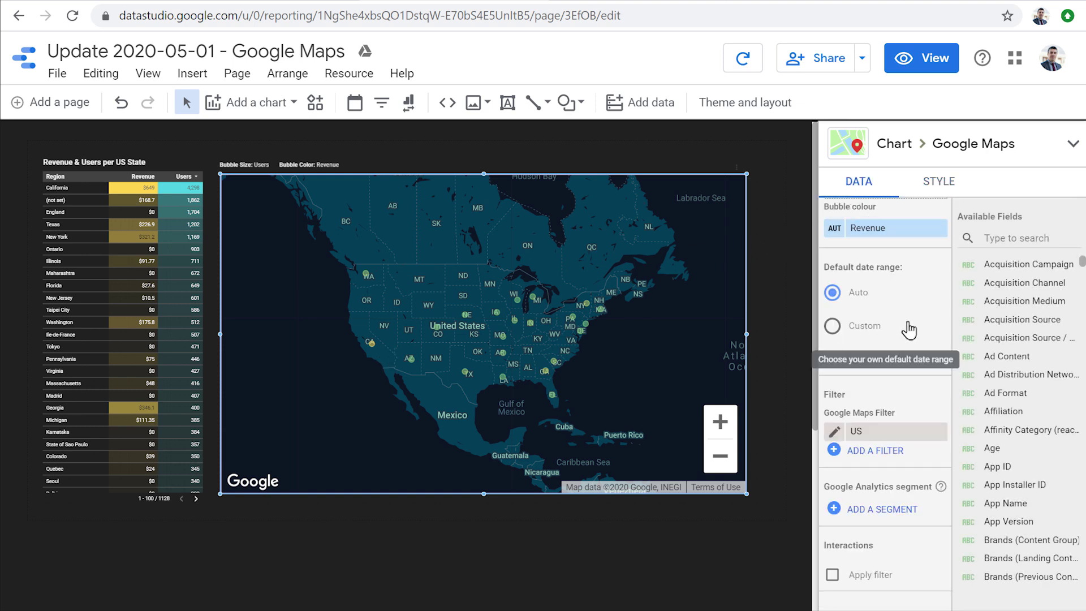
scroll(909, 328, up, 2)
scroll(909, 328, up, 1)
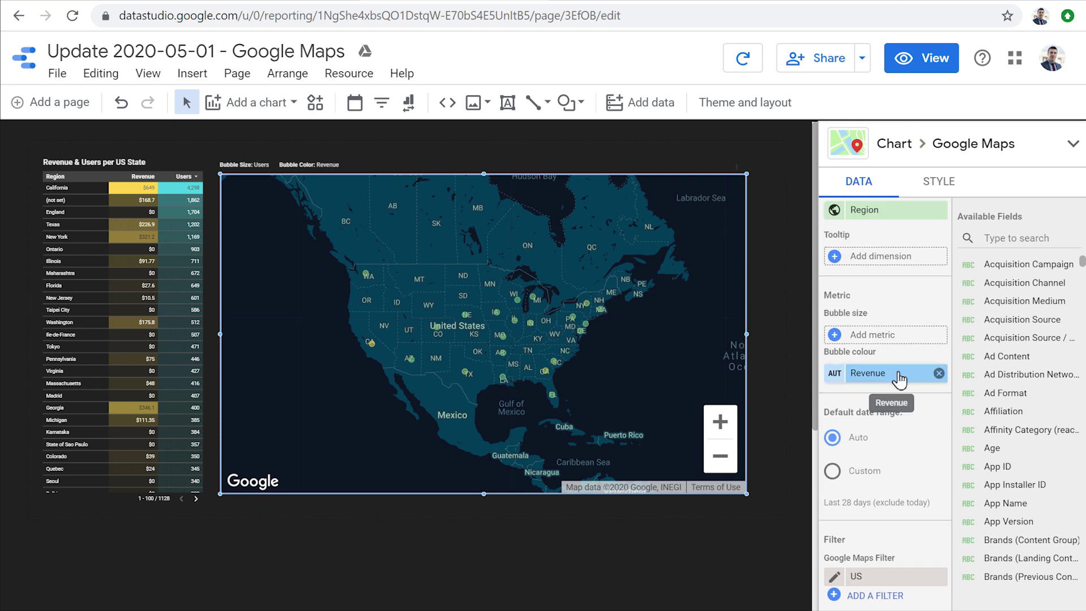
drag(899, 376, 873, 333)
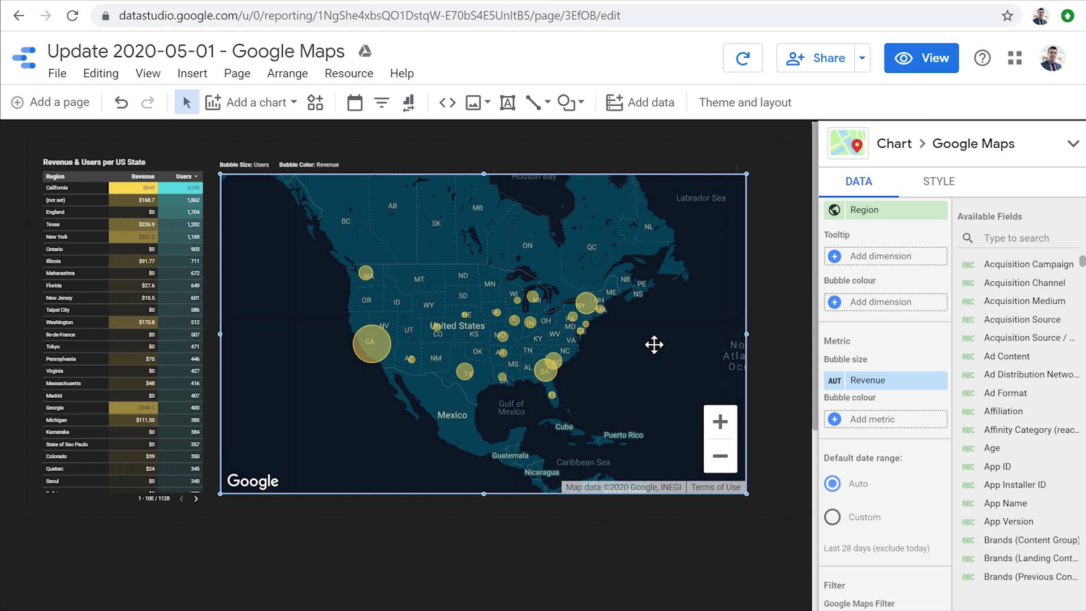
- Find the Users field and assign it as the map's bubble colour metric
click(886, 420)
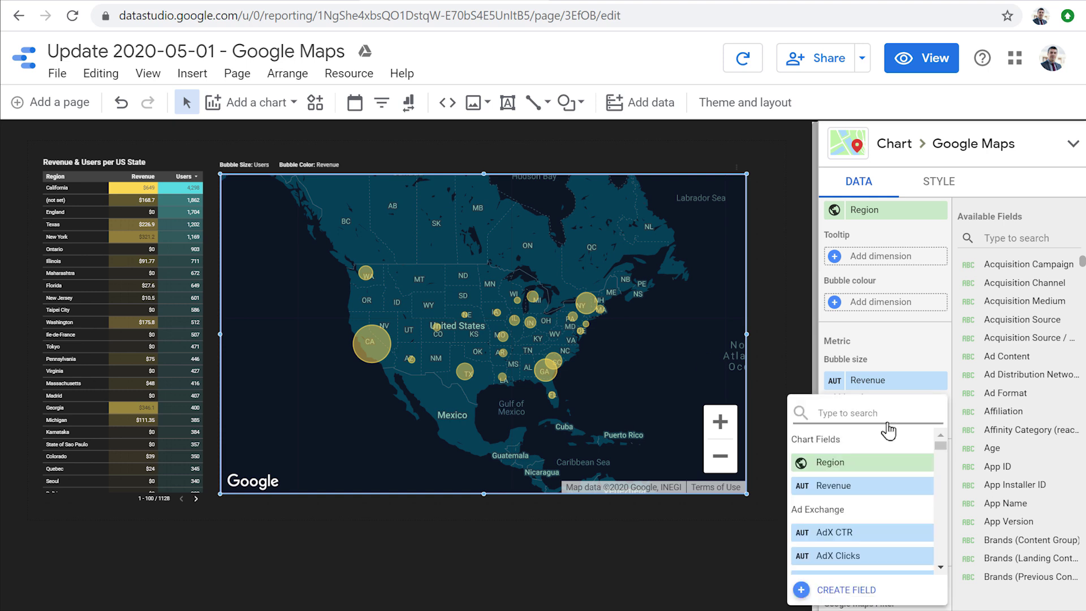
text(use)
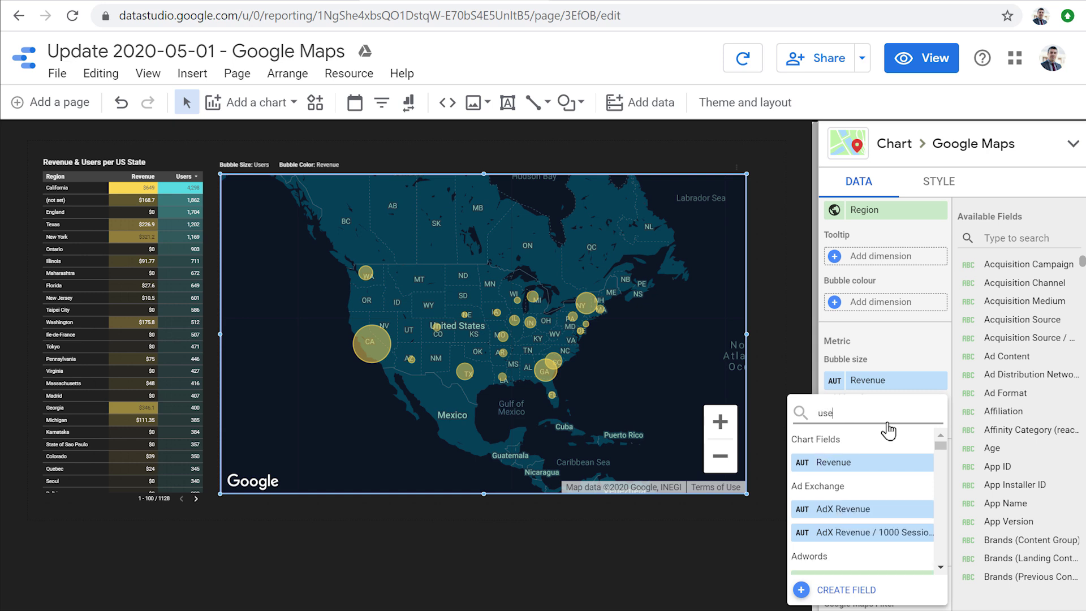
text(rs)
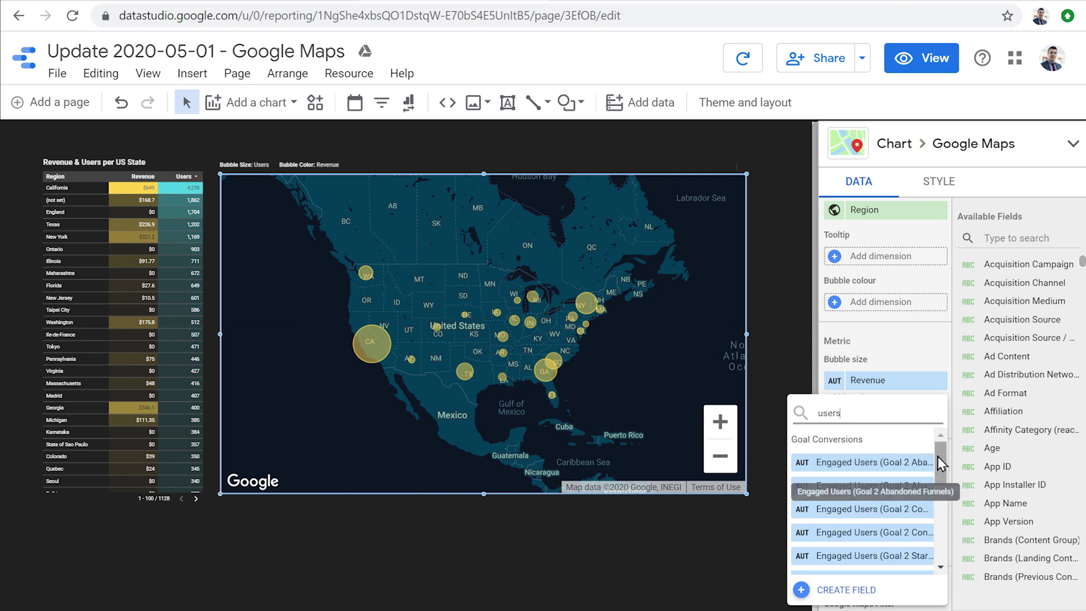
scroll(942, 509, down, 5)
drag(941, 514, 917, 556)
click(870, 563)
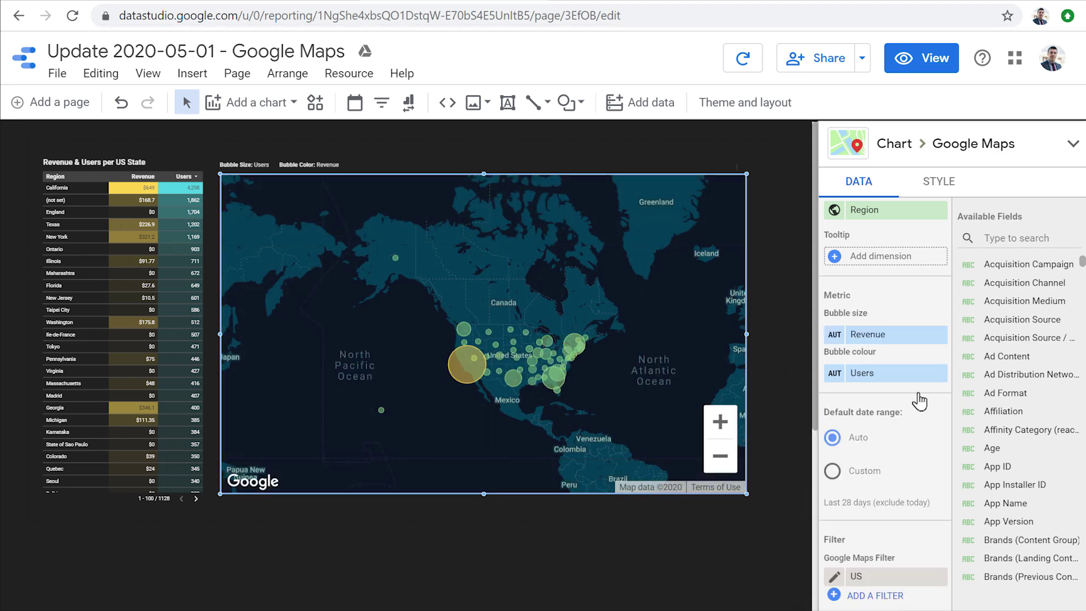
- Preview the report to examine the bubble sizes and colours across the United States, and return to editing
click(912, 57)
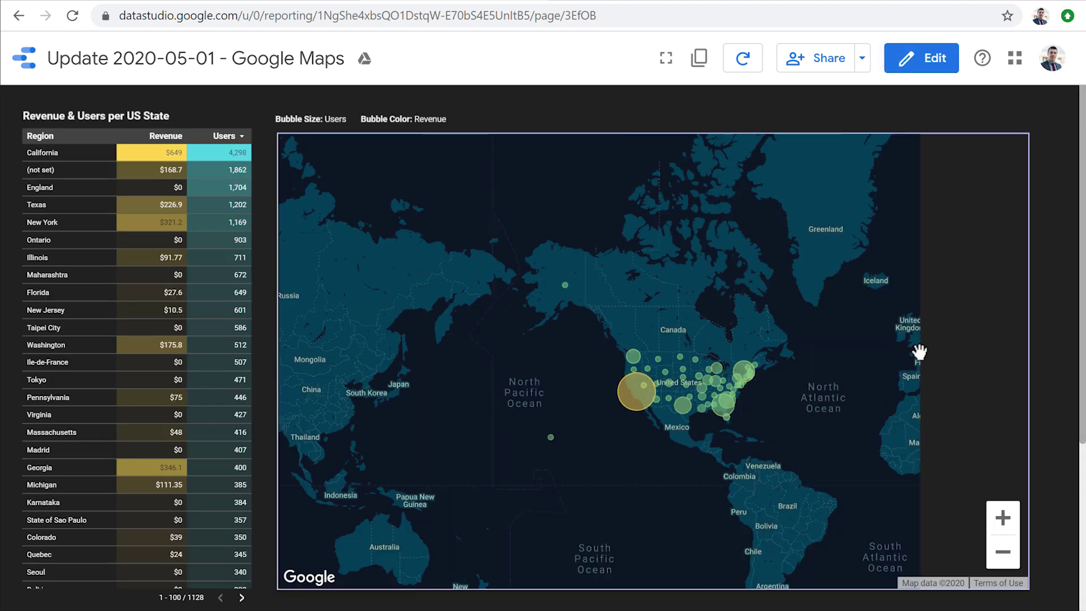
click(1002, 518)
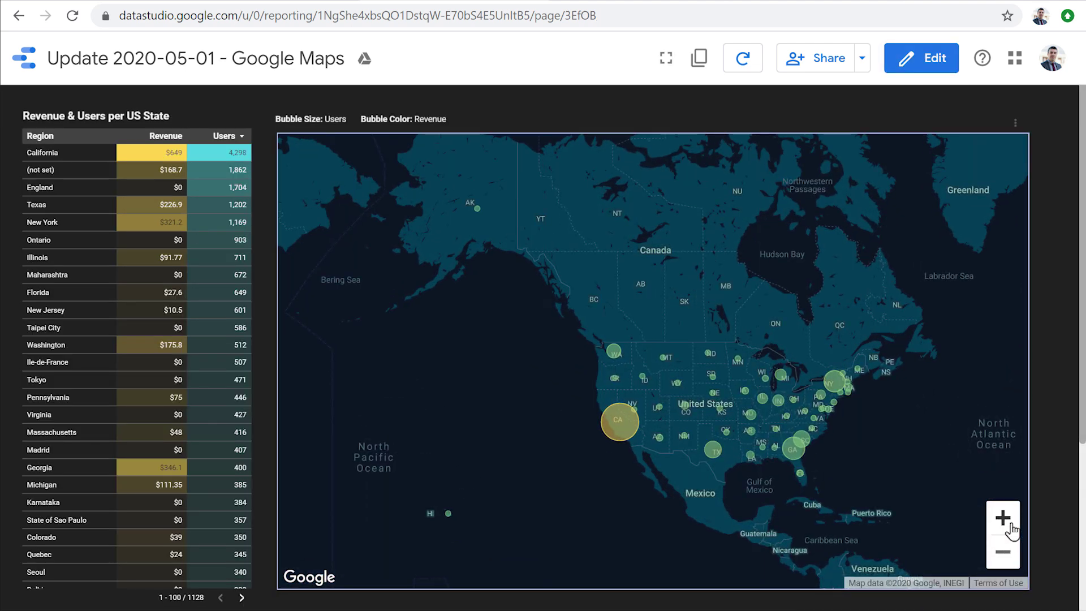
click(1002, 518)
drag(939, 474, 743, 329)
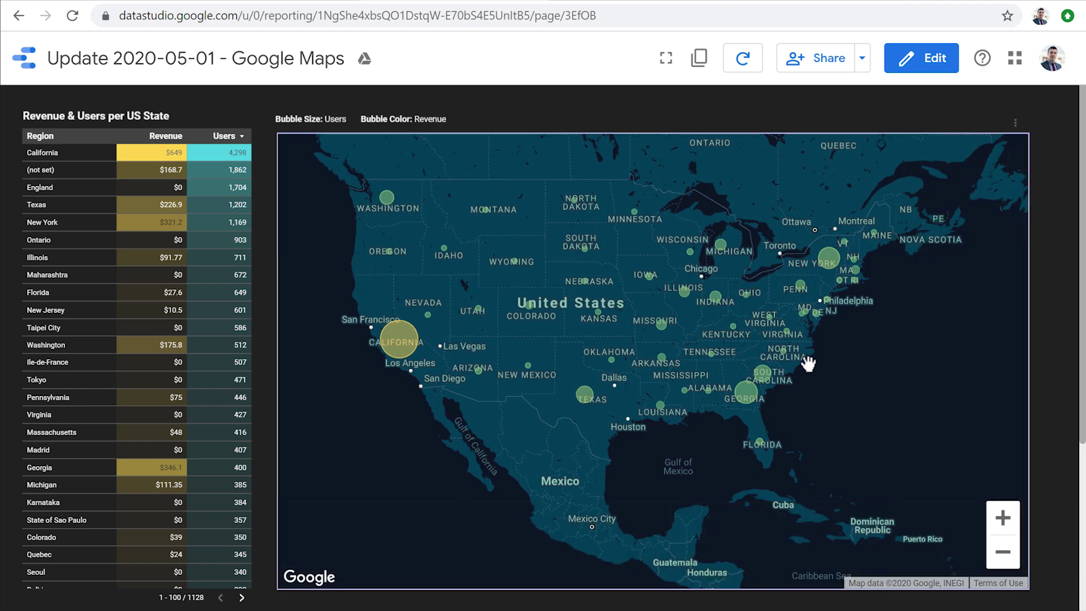
click(929, 71)
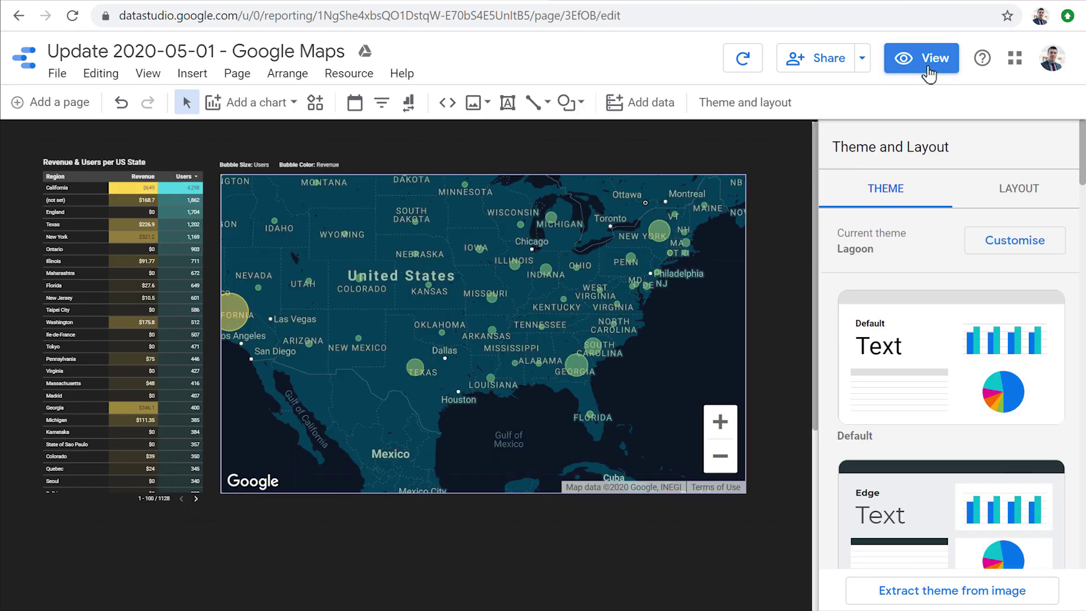
- Replace Users with Avg. Order Value as the map's bubble colour metric
click(618, 316)
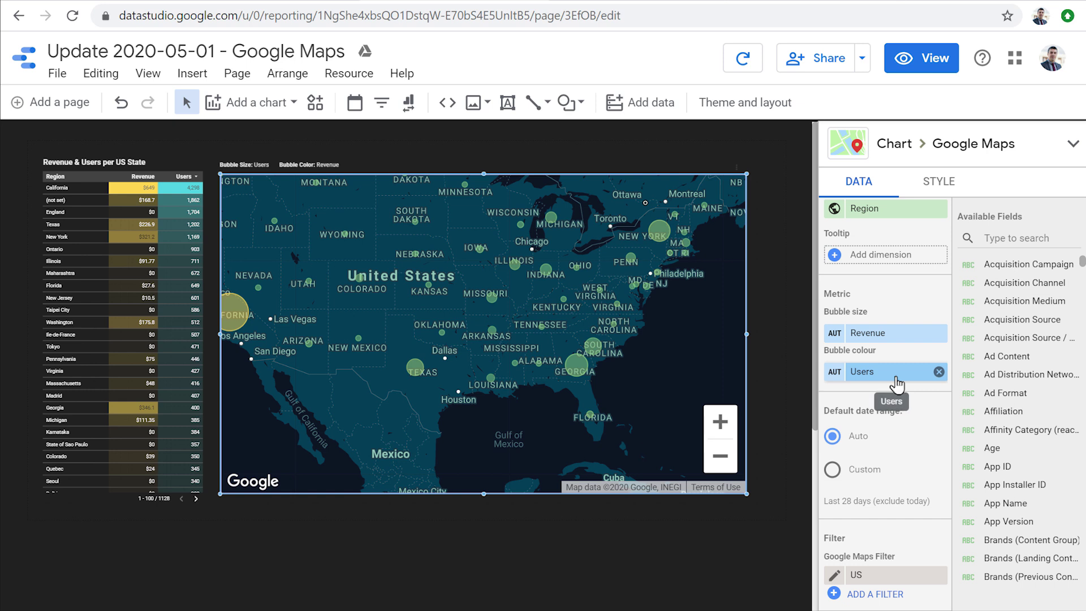
click(897, 374)
text(avg,)
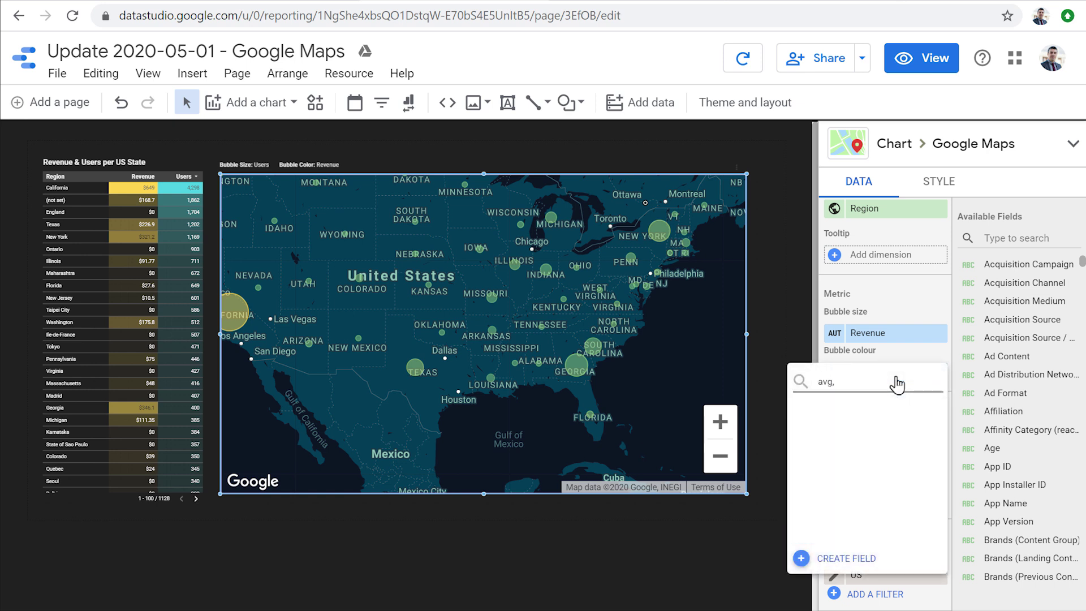
key(BackSpace)
text(.)
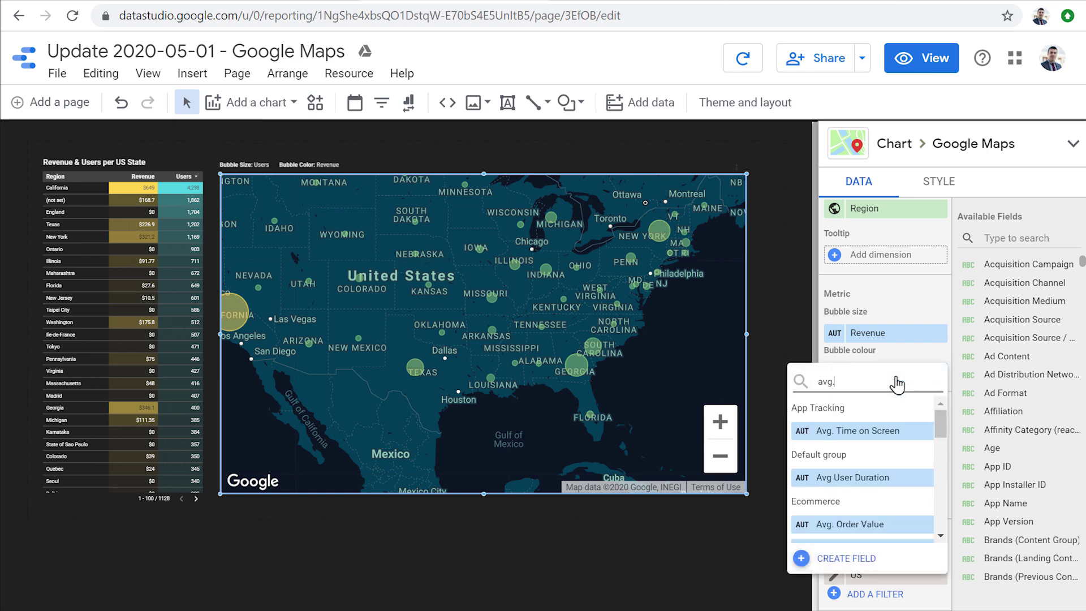
click(885, 478)
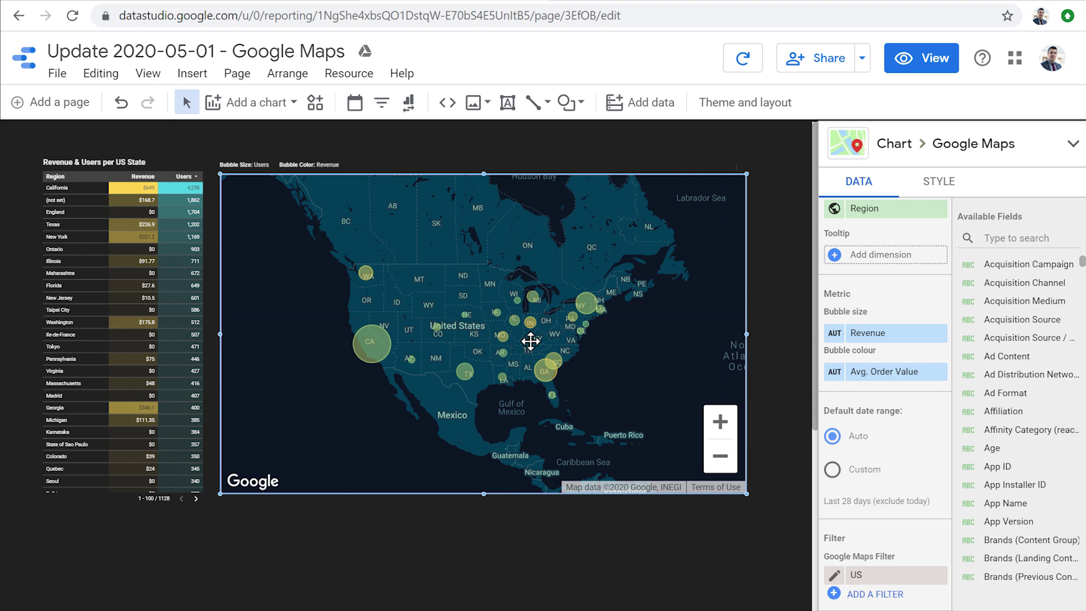
- Enable the apply filter interaction for the map
scroll(922, 439, down, 4)
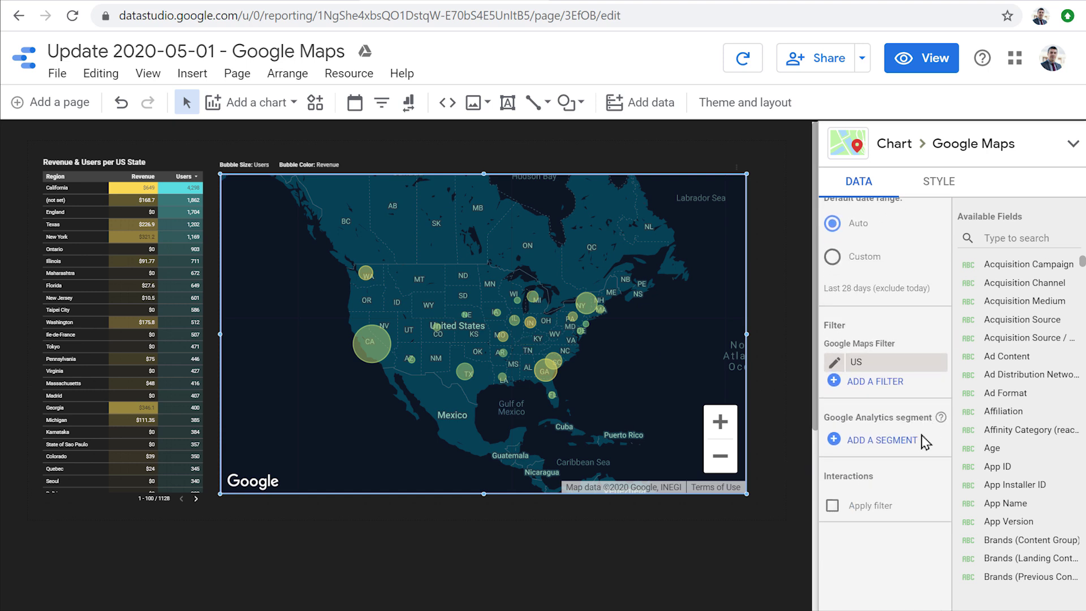
scroll(923, 399, up, 1)
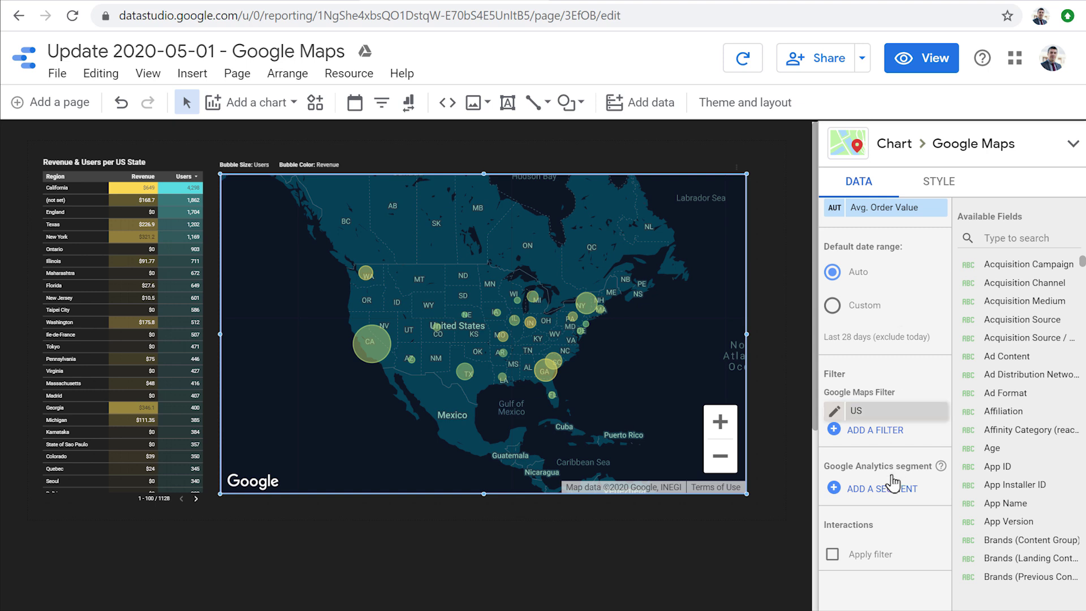
click(834, 556)
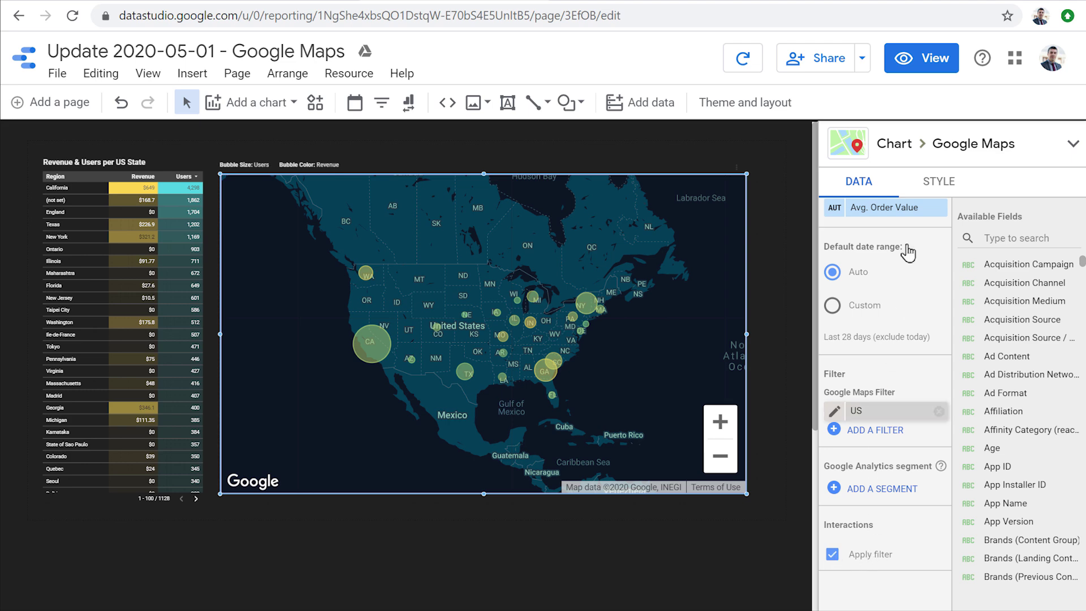
- Switch the report to view mode, filter the map by California from the table, and clear that filter
click(923, 68)
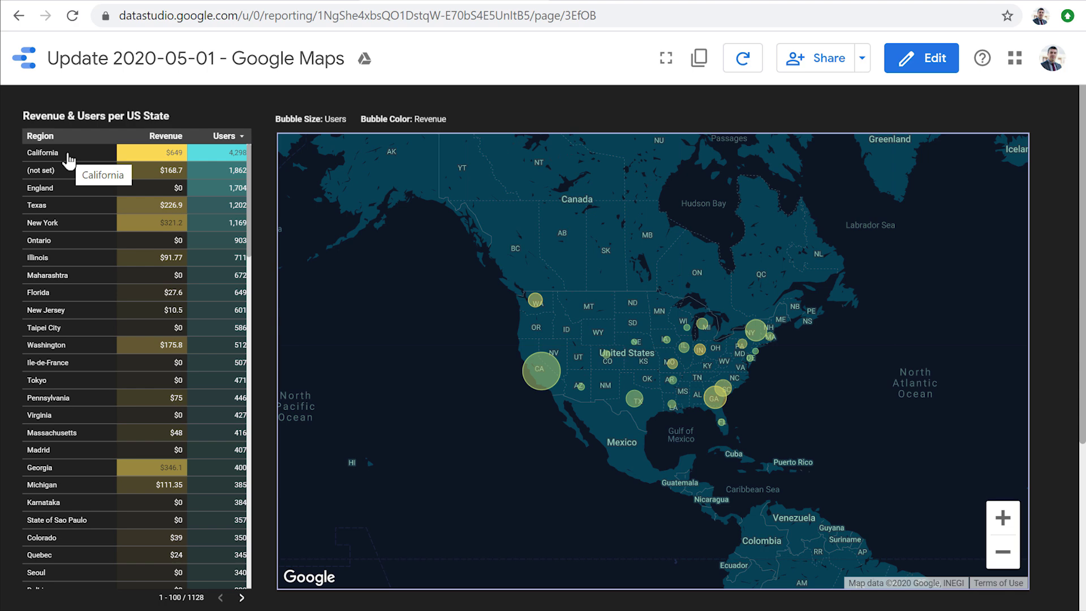
click(68, 158)
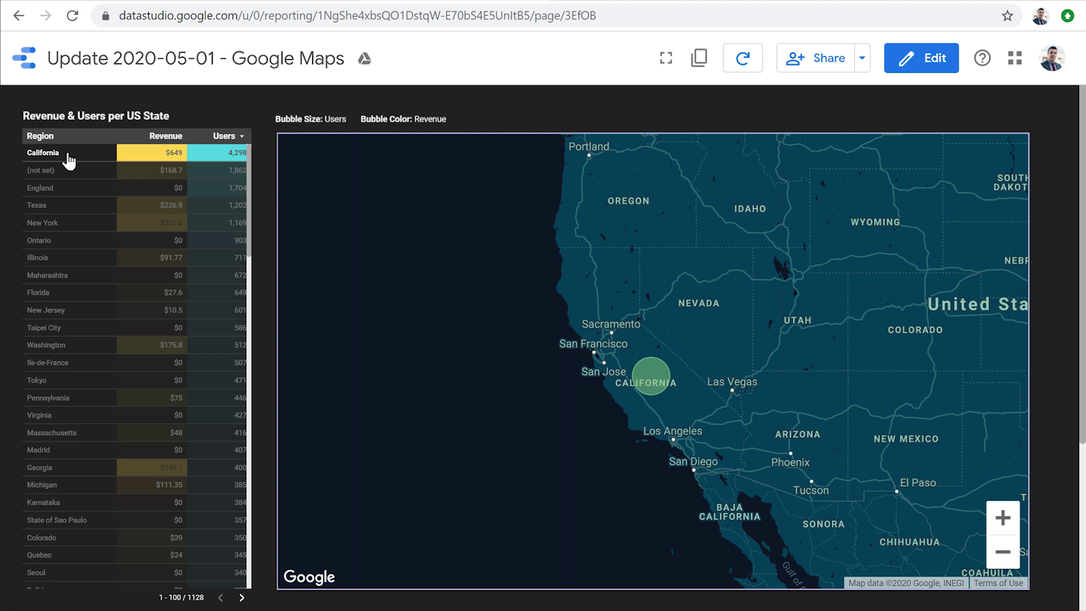
click(68, 159)
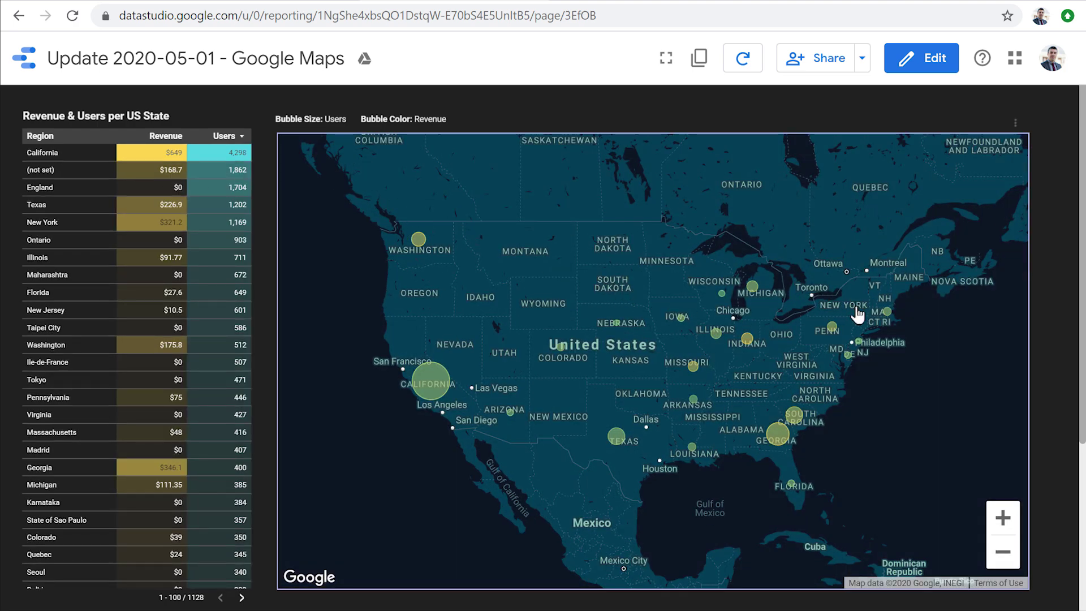
- Filter the table by New York from its map bubble and examine the bubble at several zoom levels
click(860, 308)
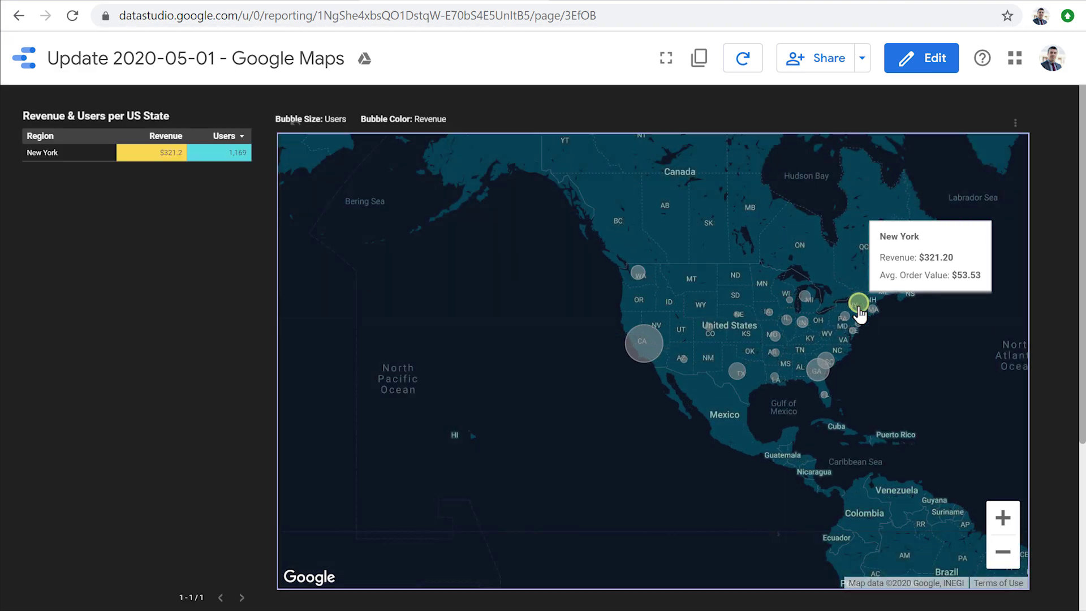
scroll(860, 314, down, 2)
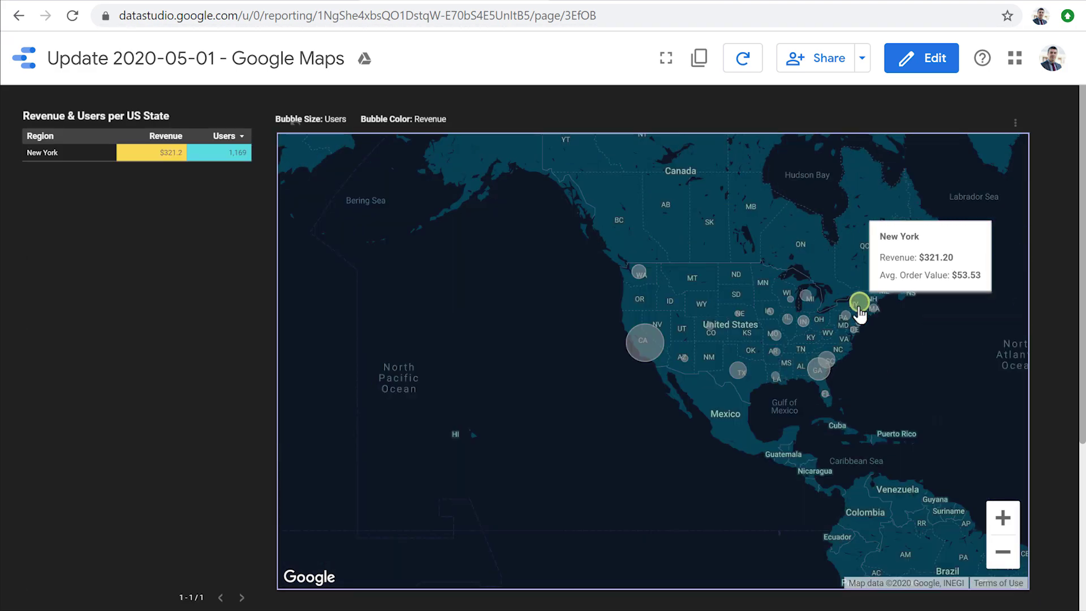
scroll(860, 314, up, 1)
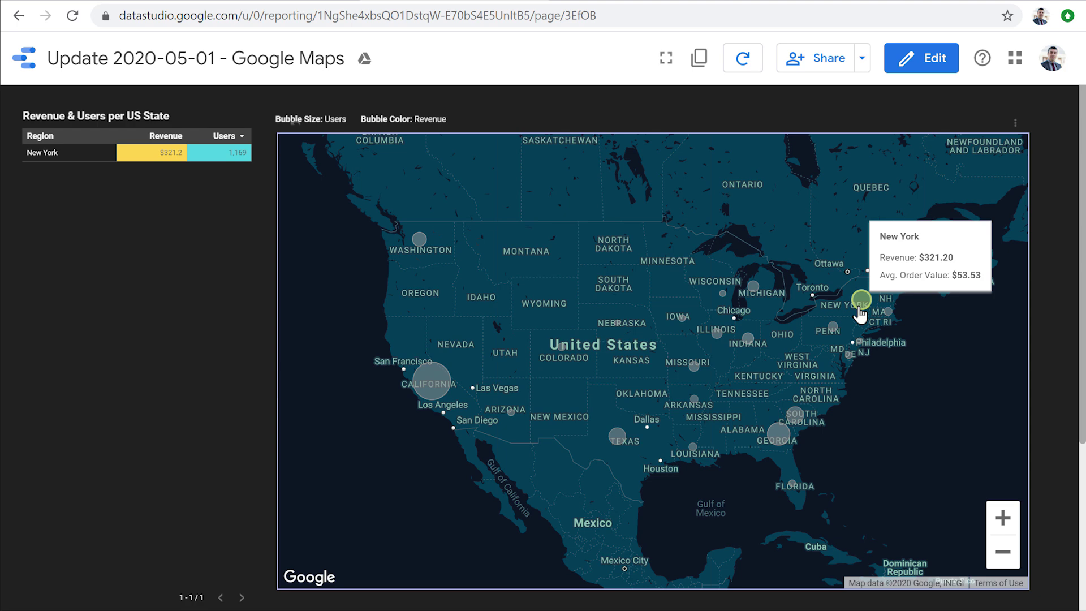
scroll(860, 314, up, 1)
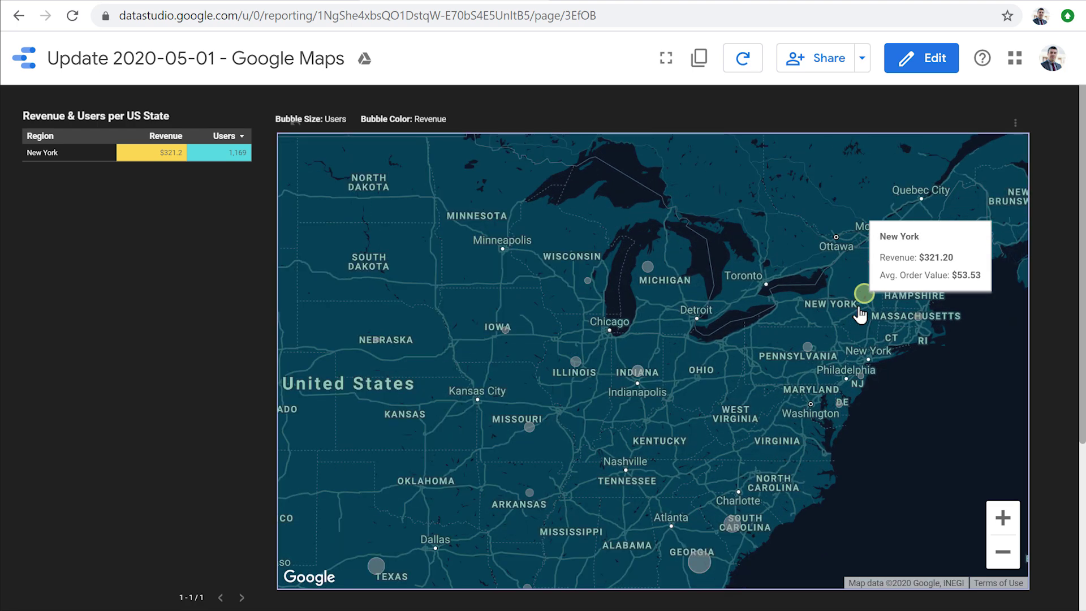
scroll(860, 314, up, 1)
drag(860, 314, 527, 331)
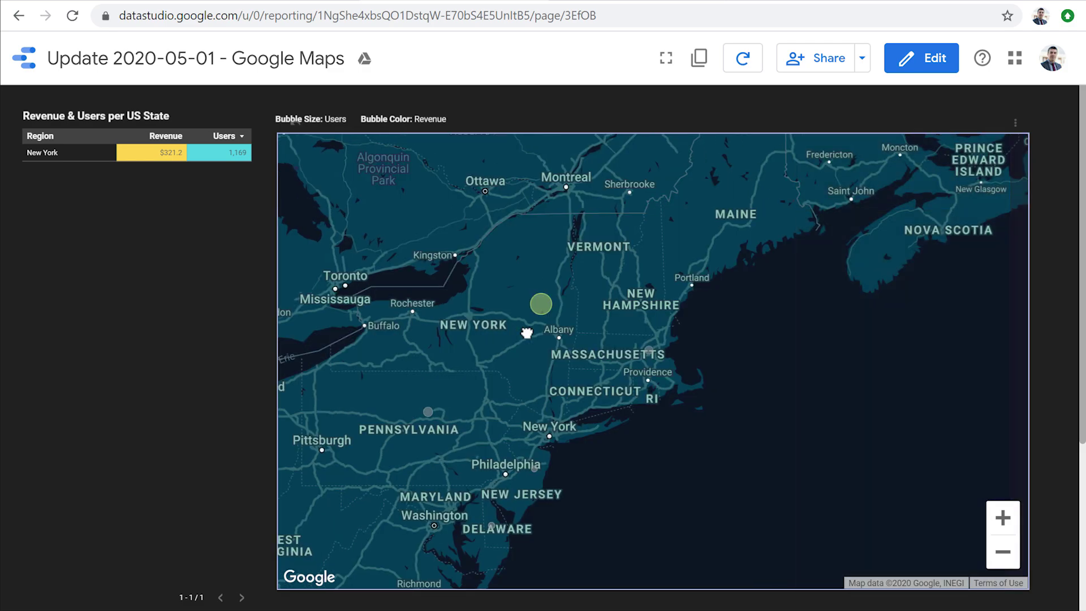
scroll(514, 329, up, 2)
scroll(519, 329, down, 1)
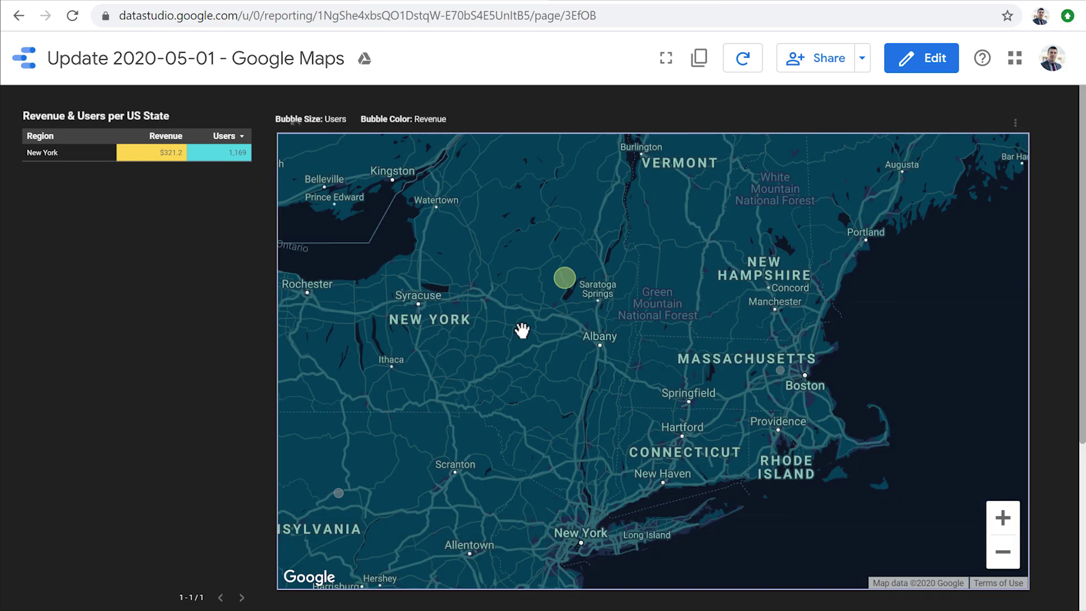
drag(563, 323, 616, 390)
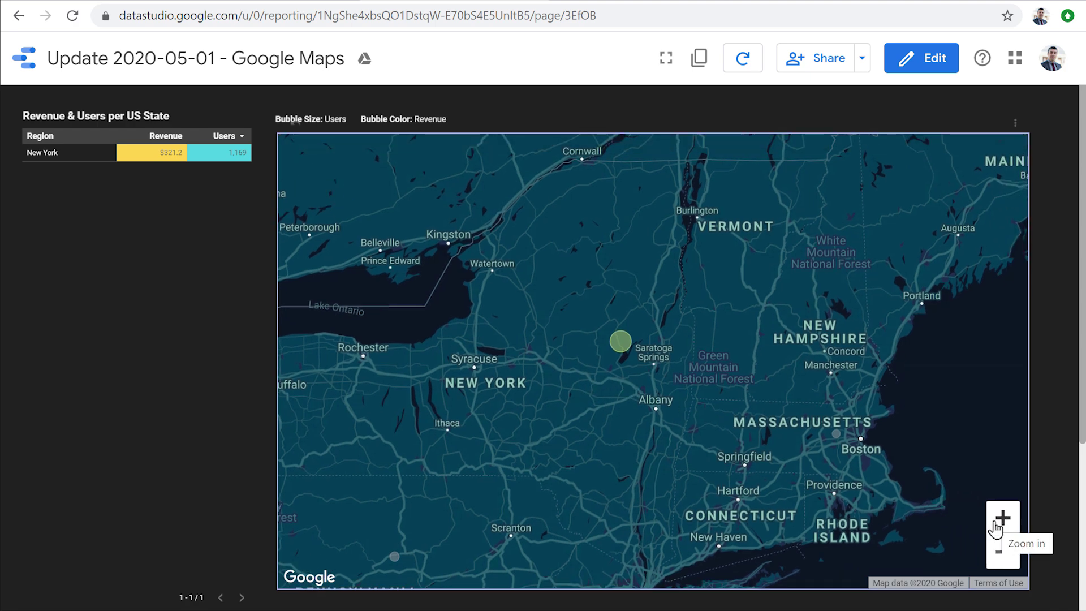
drag(604, 388, 671, 359)
scroll(614, 386, down, 3)
scroll(671, 351, down, 2)
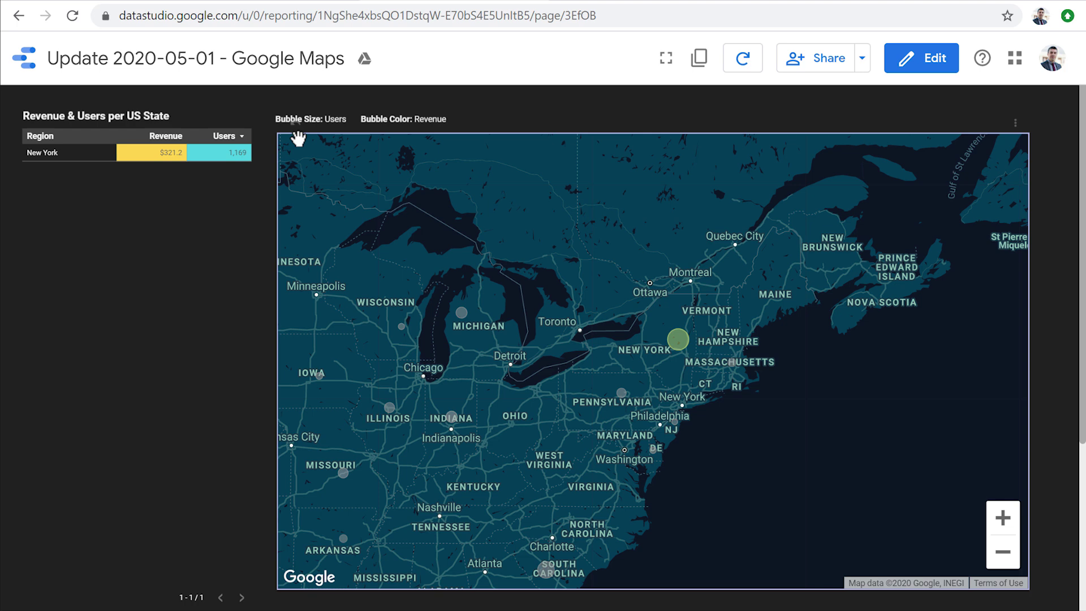
mouse_move(678, 351)
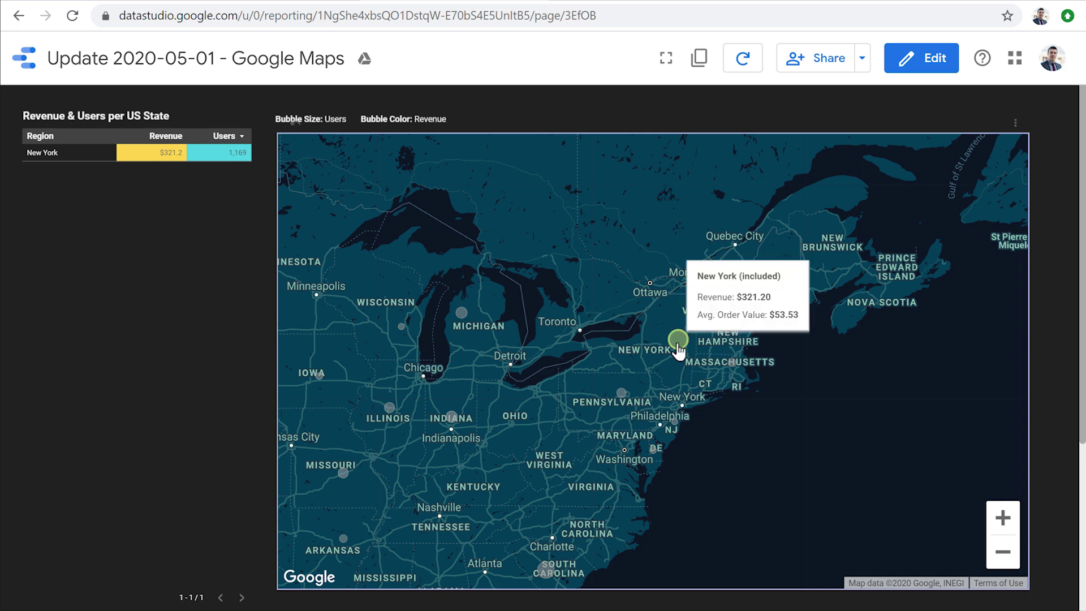